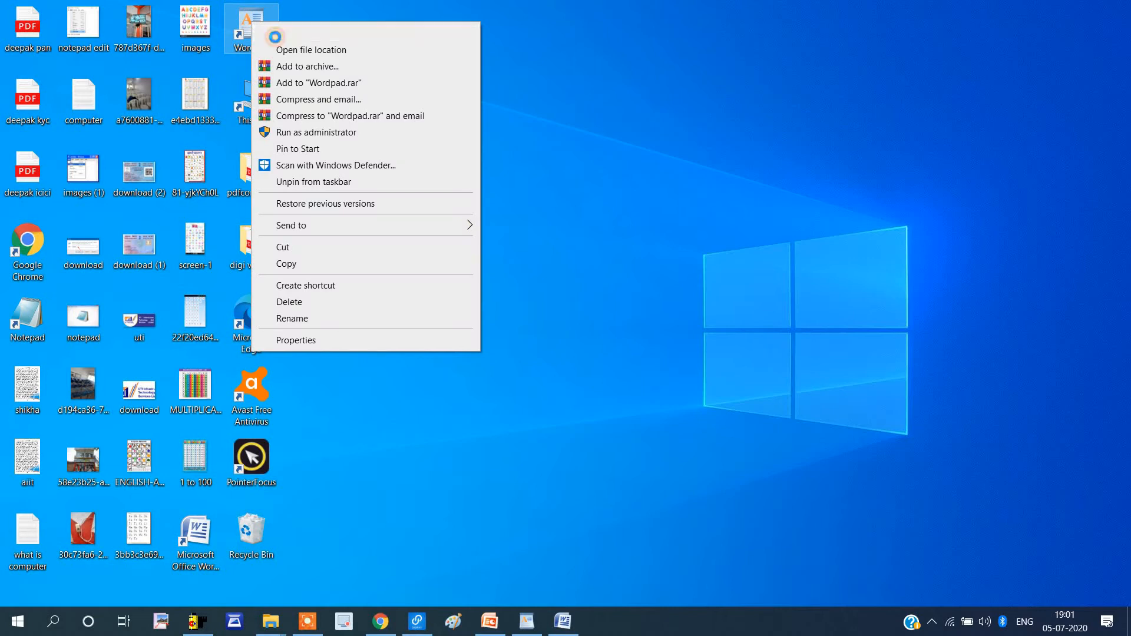
Open WordPad and paste the copied Wordpad button notes into the blank document
click(275, 37)
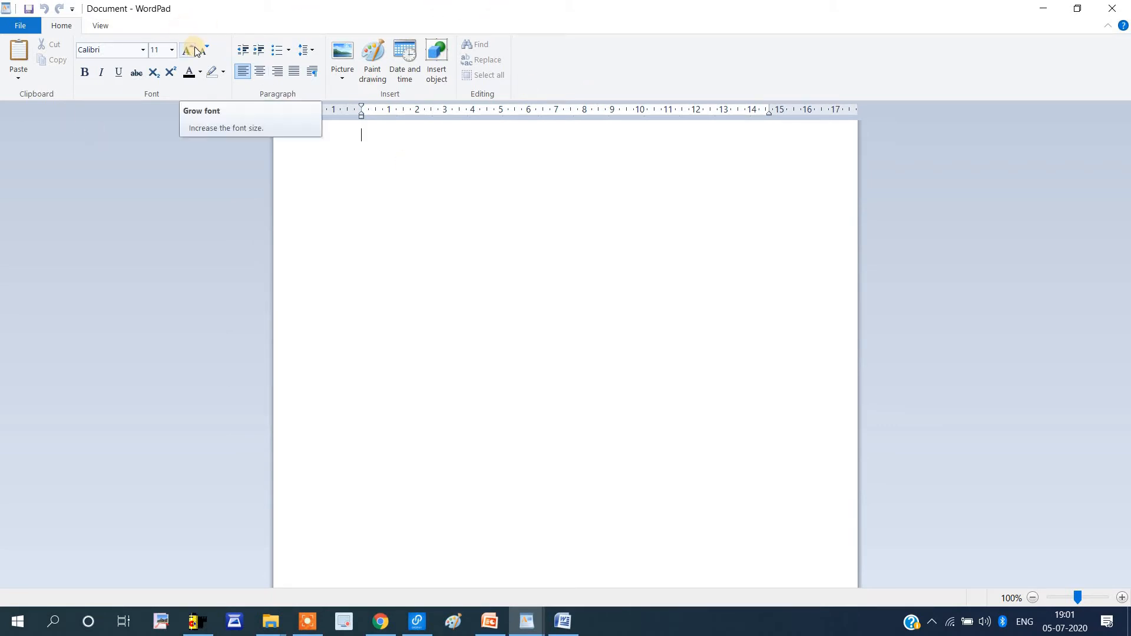
click(20, 27)
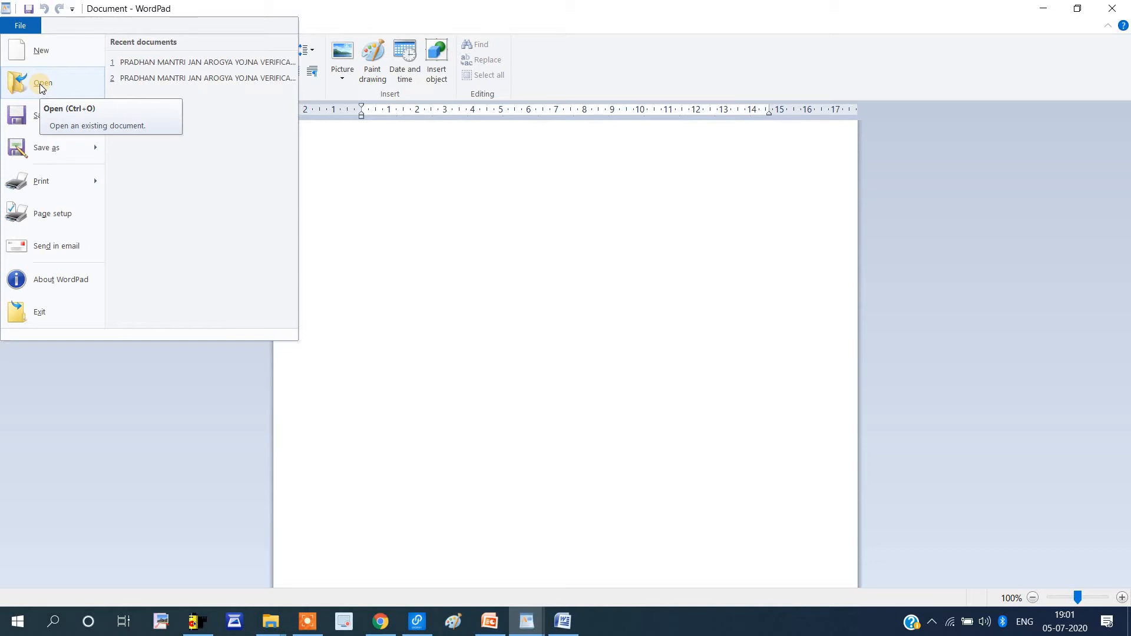
click(419, 215)
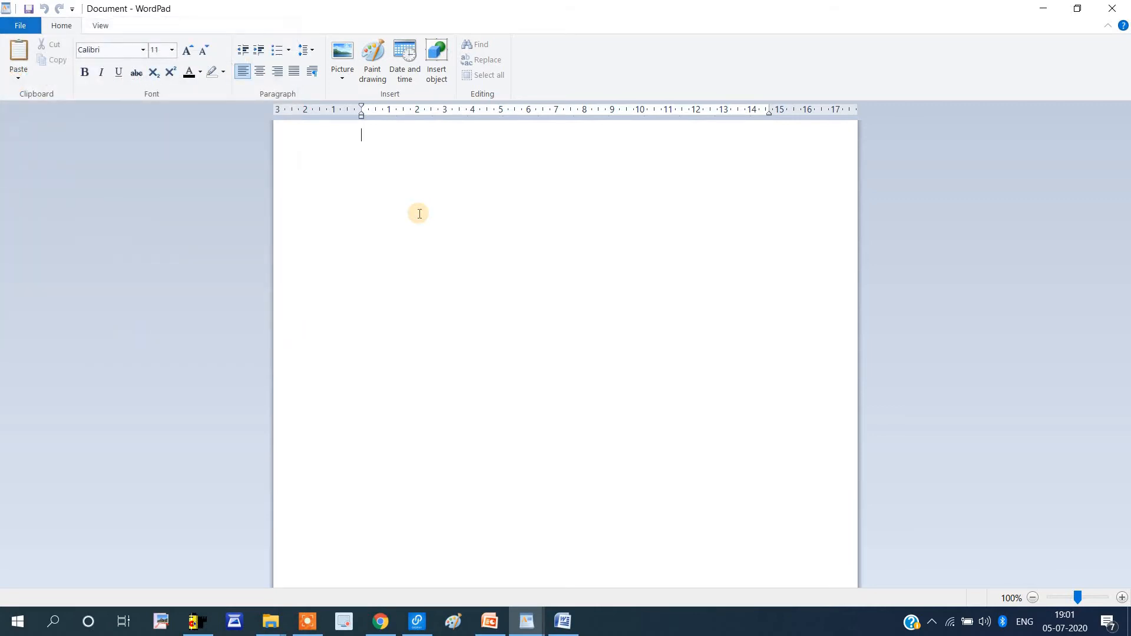
key(ctrl+v)
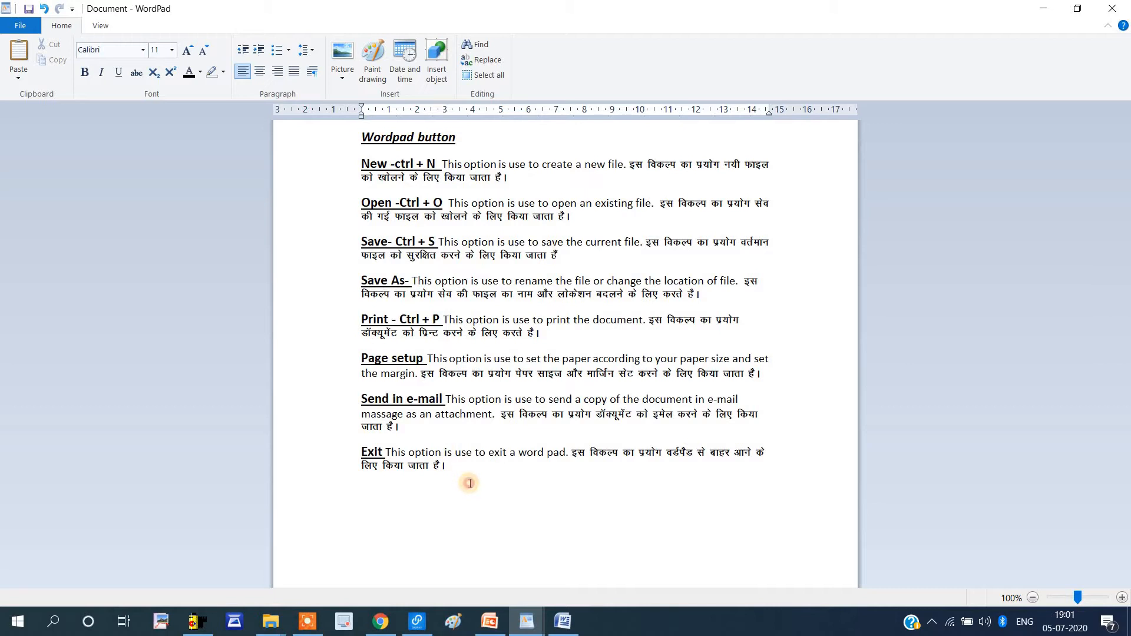
Select all the pasted notes and enlarge their font until the Hindi text is size 20
drag(467, 480, 380, 90)
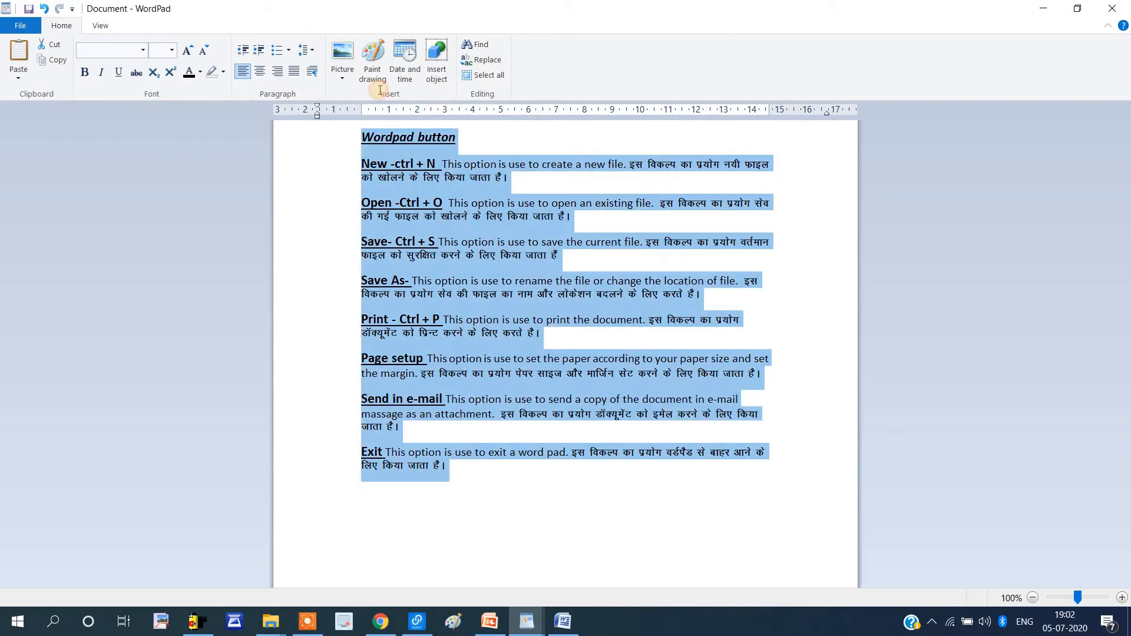
click(188, 50)
click(187, 50)
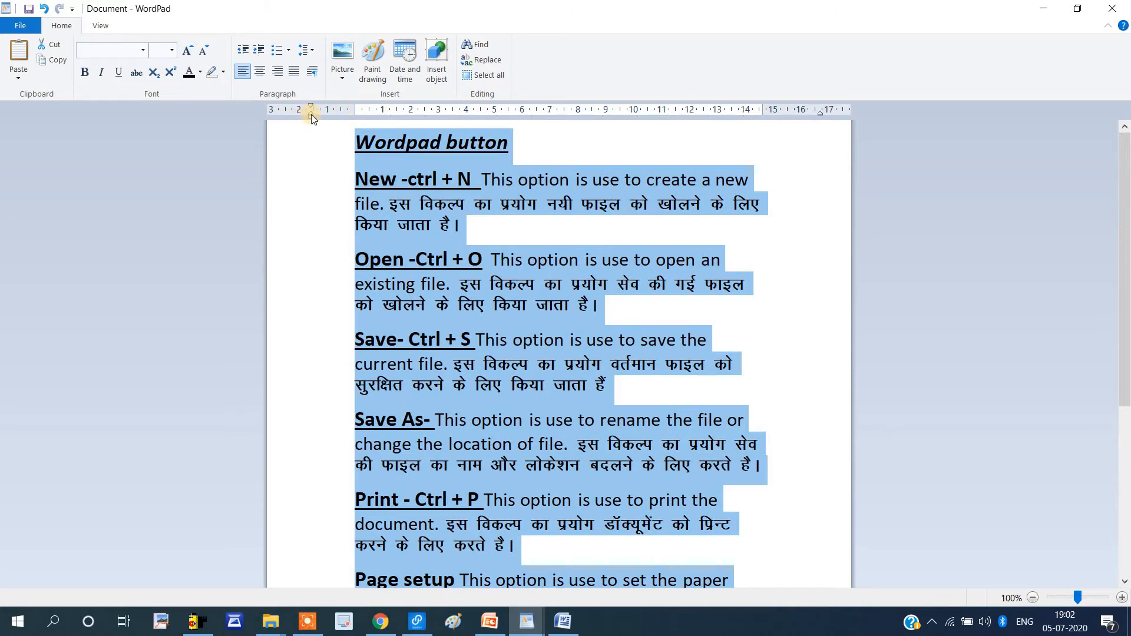
click(242, 52)
click(373, 226)
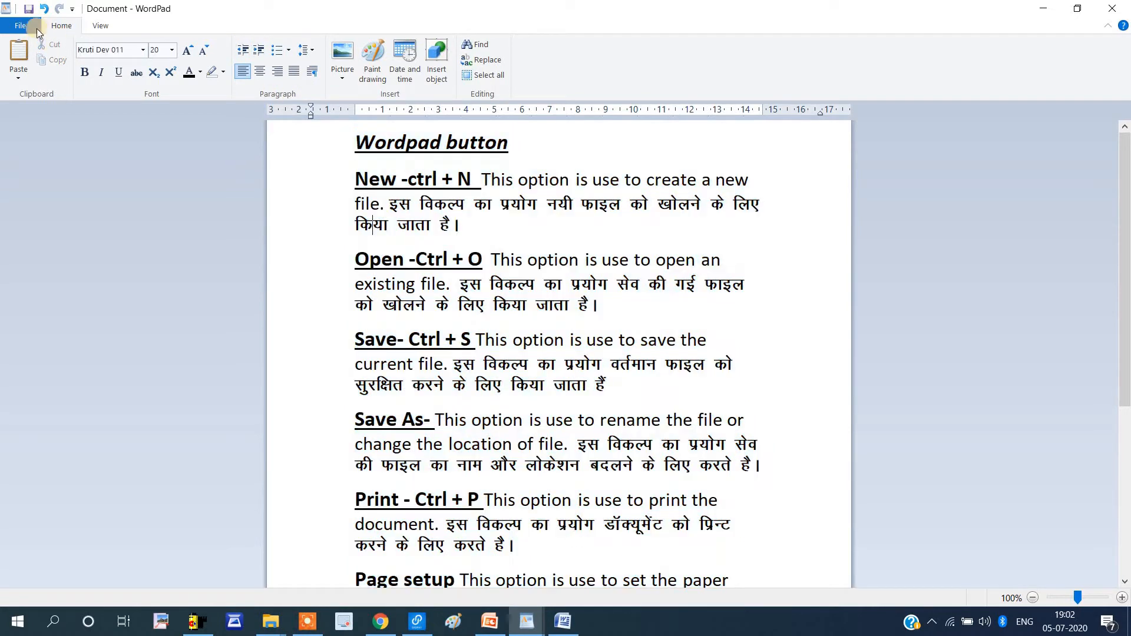
Start saving the document and enter wordpad as its file name
click(20, 25)
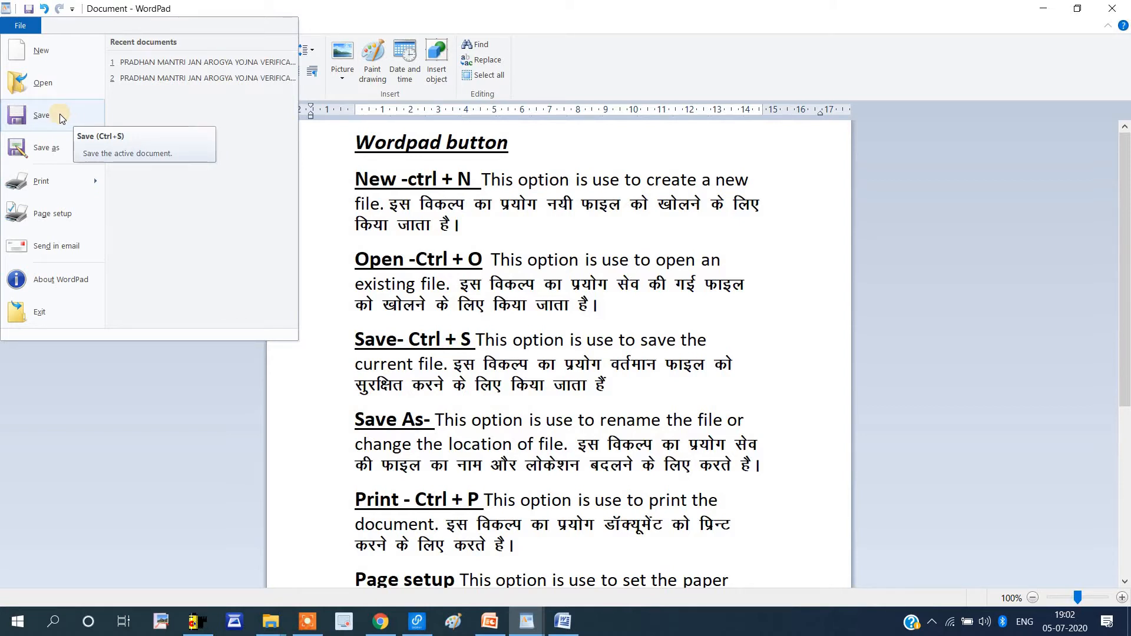
click(475, 217)
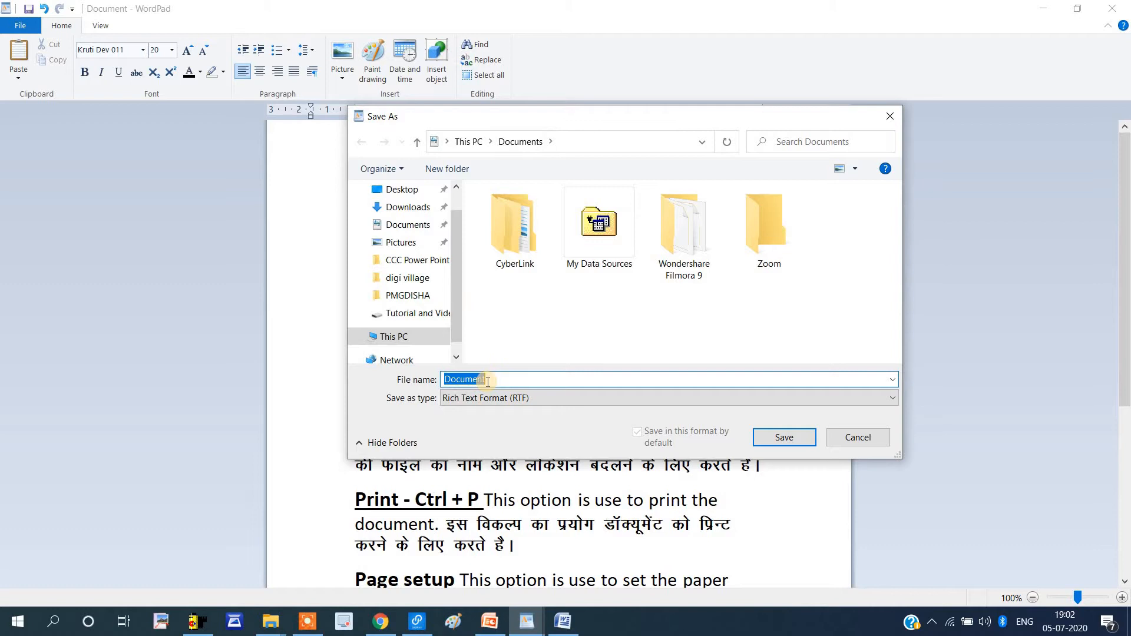
text(w)
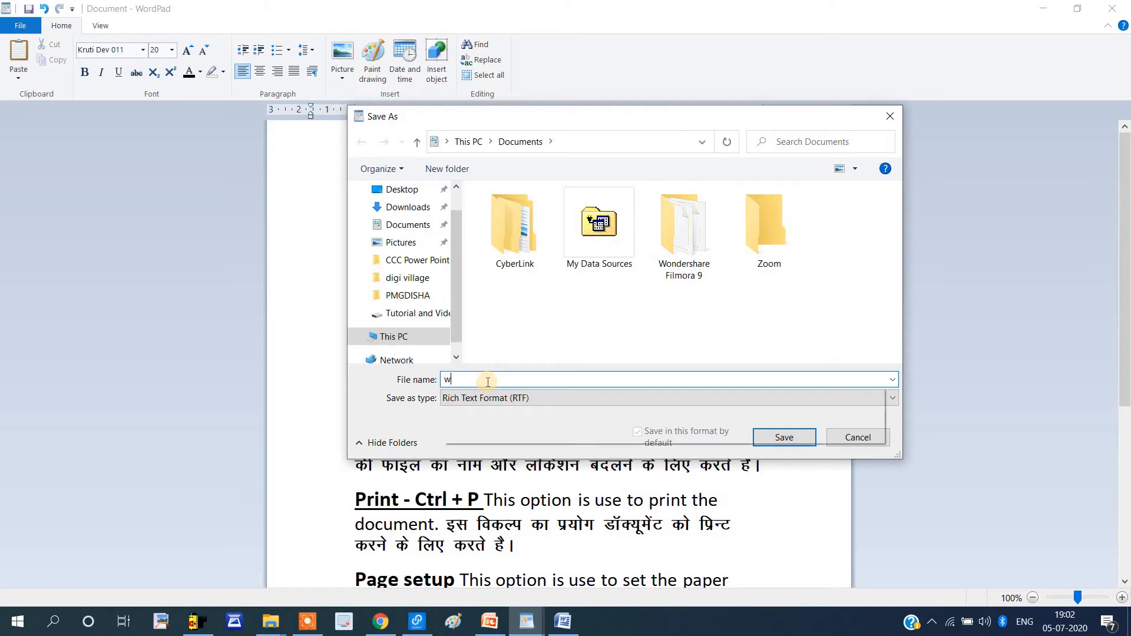
text(ordpa)
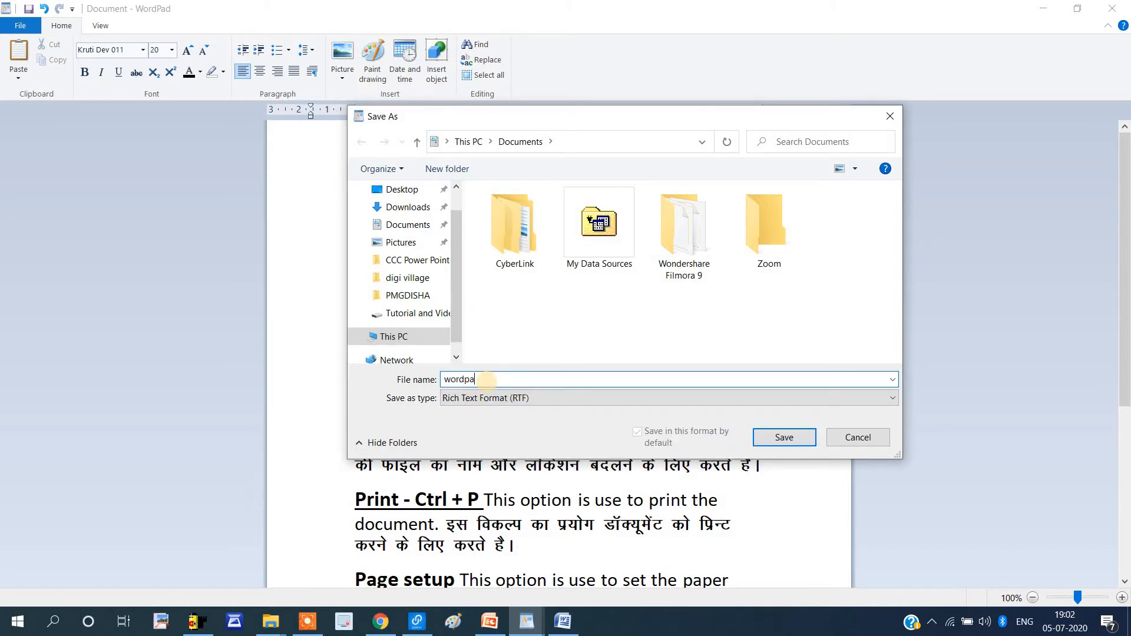
text(d)
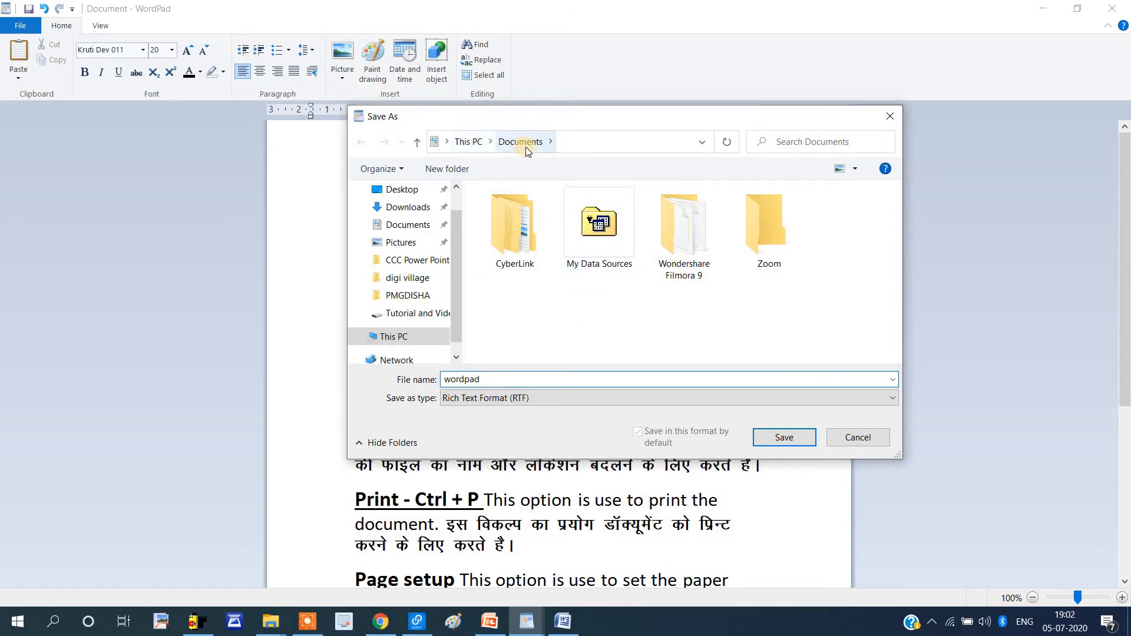
Choose the Software (E:) drive under This PC as the save location
drag(456, 242, 455, 290)
click(389, 327)
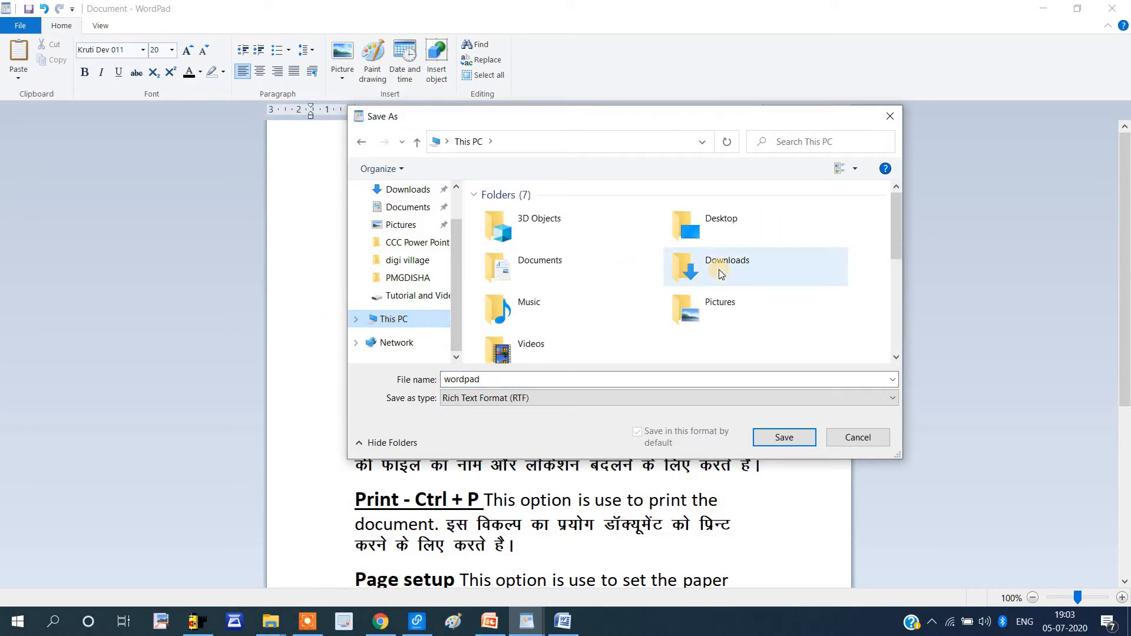
drag(892, 246, 892, 311)
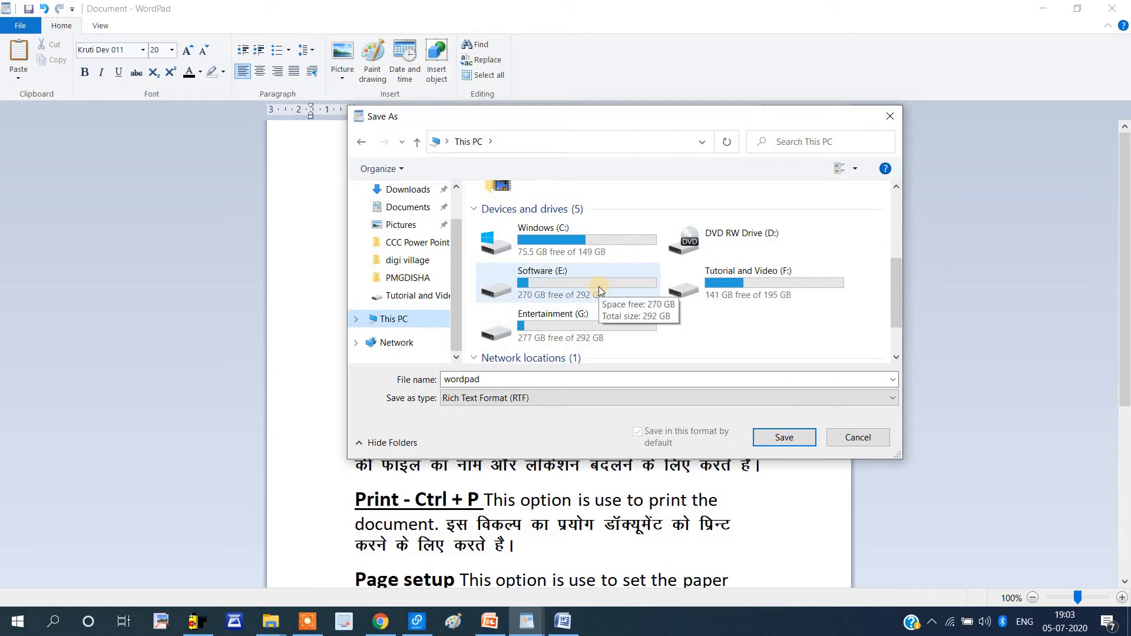
click(559, 277)
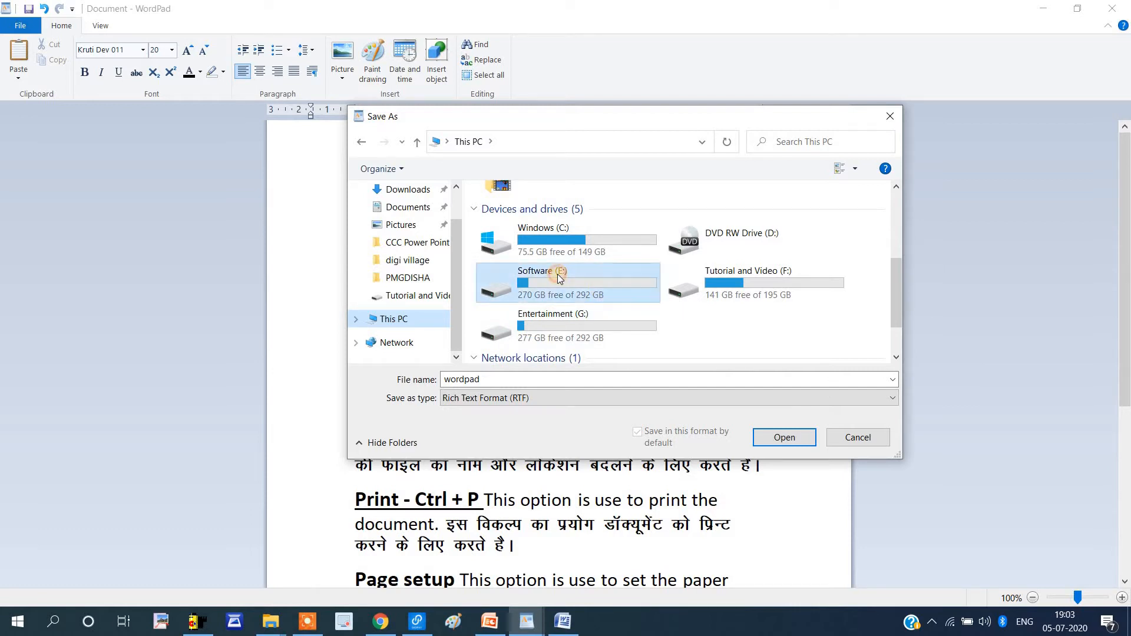
double_click(559, 276)
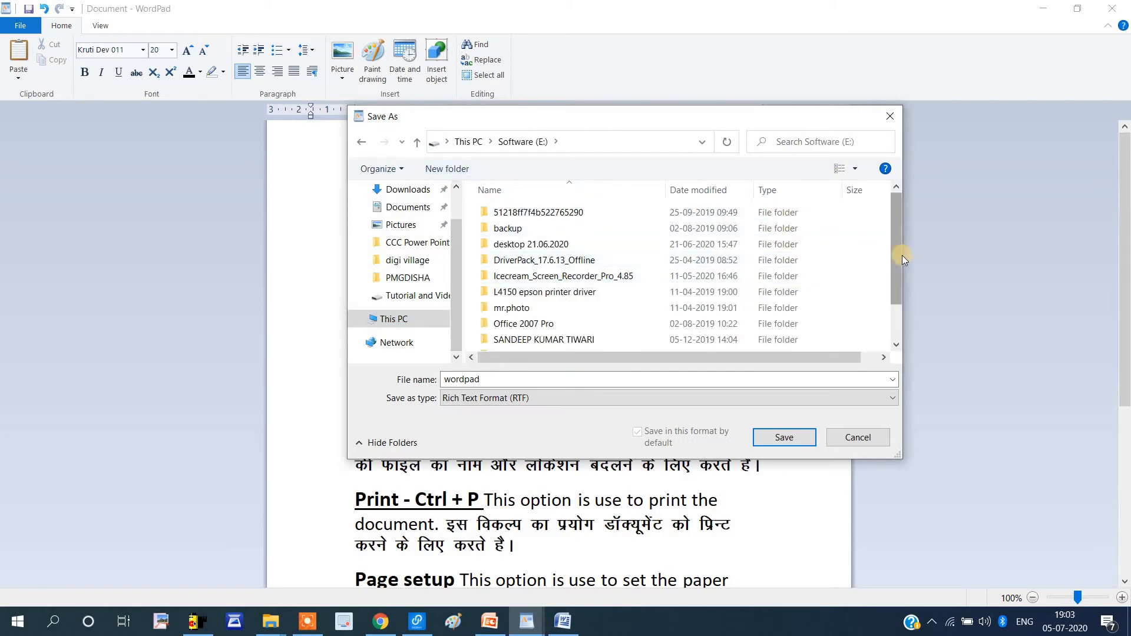
Create a folder named wordpad on the Software (E:) drive and save the document inside it
click(894, 290)
mouse_move(895, 290)
mouse_down()
mouse_move(897, 336)
mouse_move(892, 268)
mouse_up()
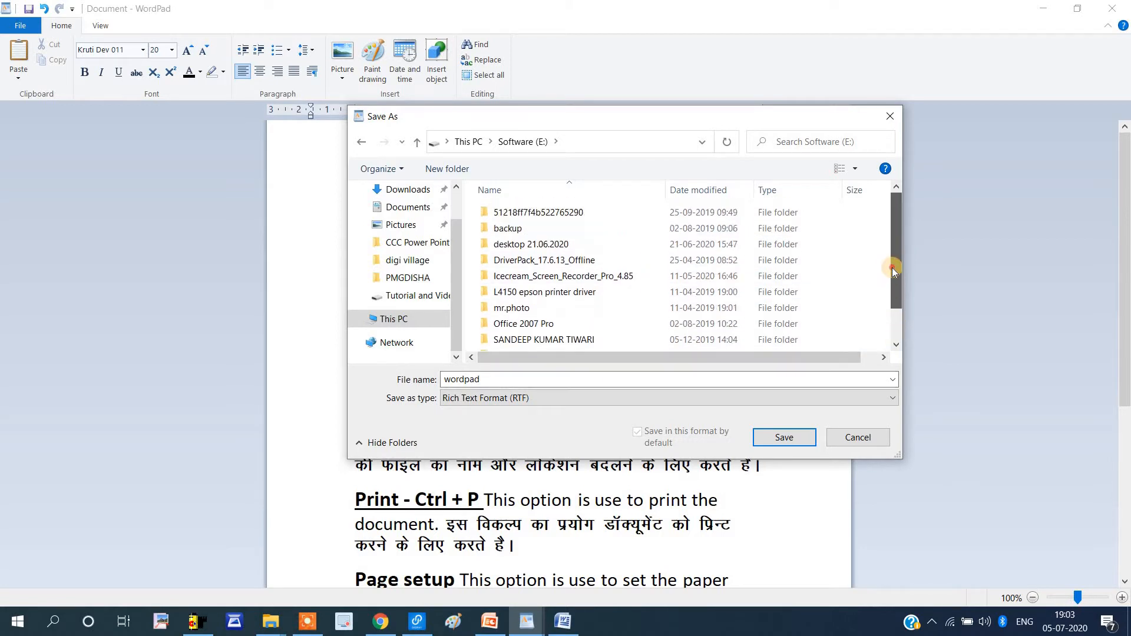
click(892, 319)
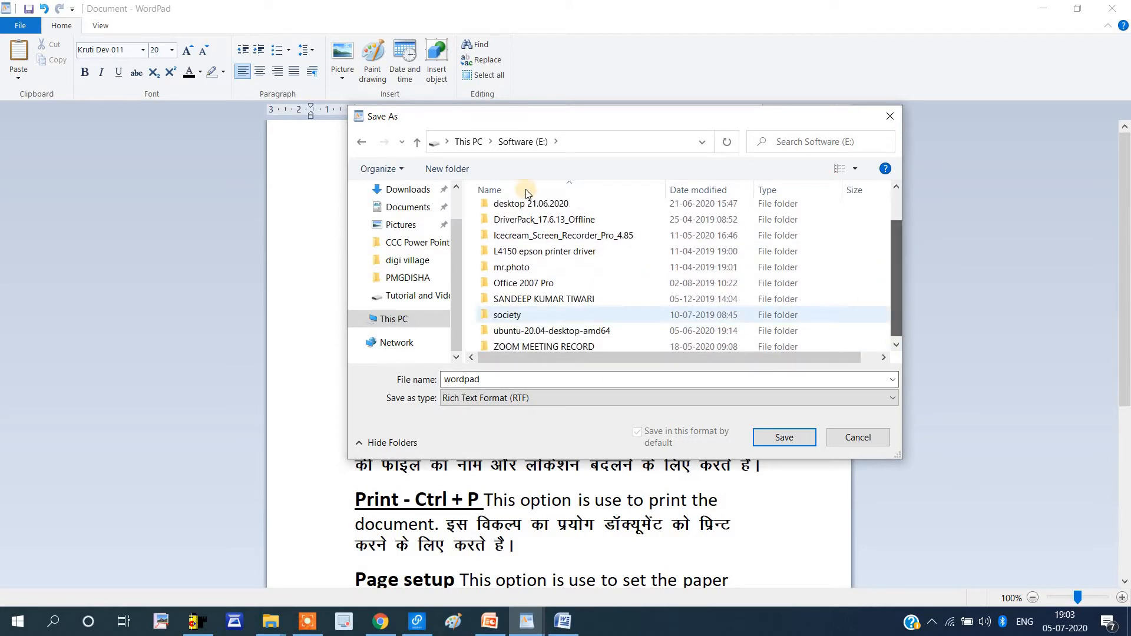
click(458, 170)
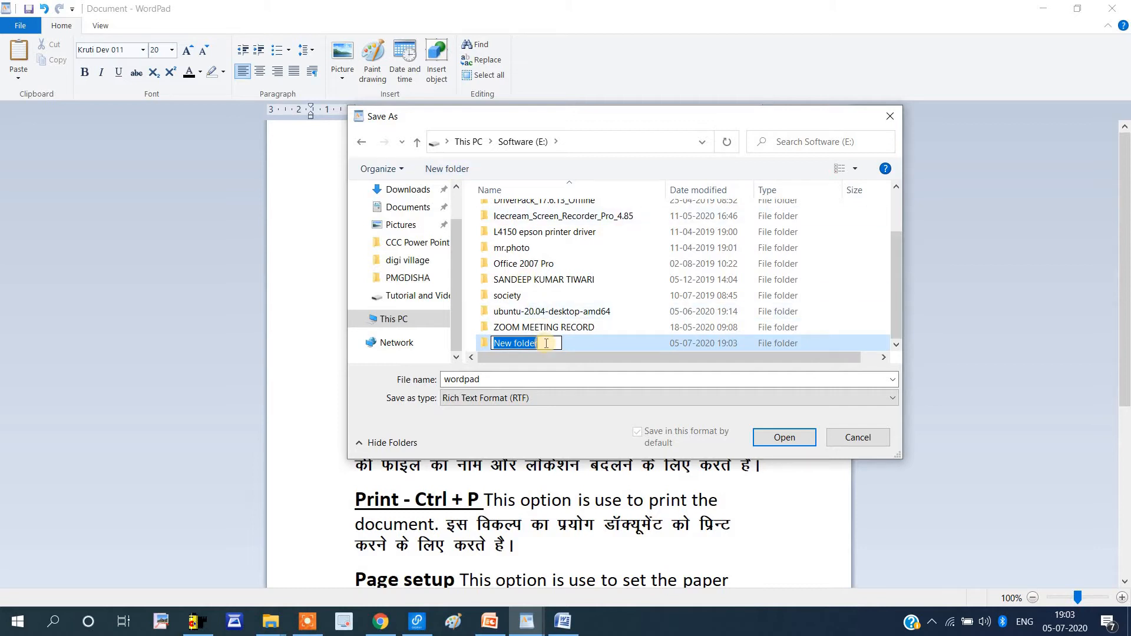
text(wordp)
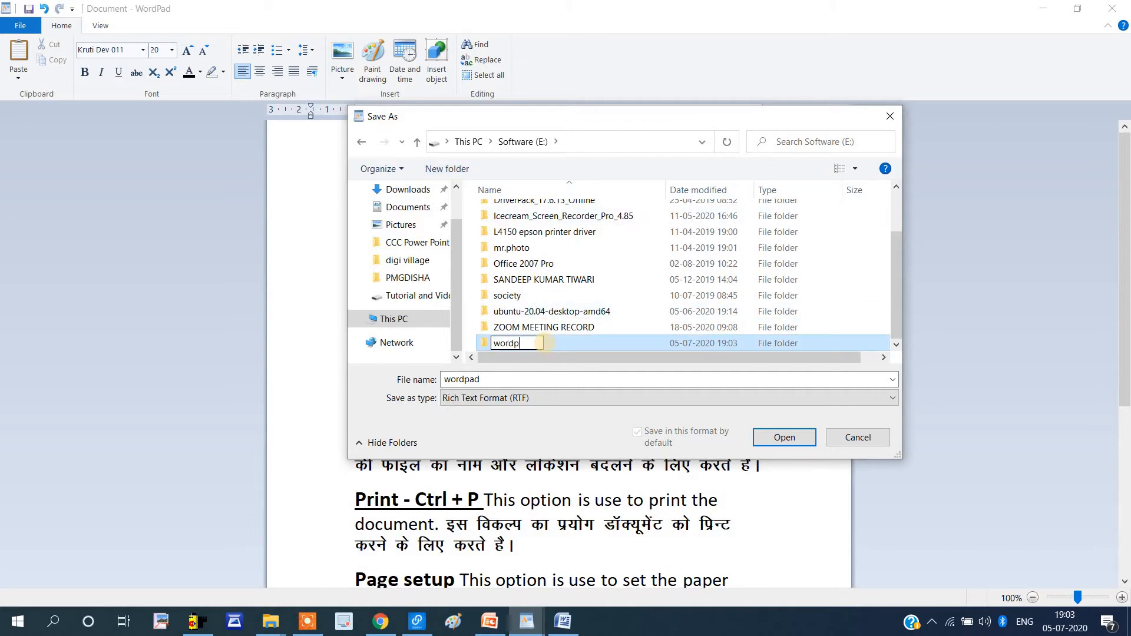
text(ad)
click(587, 341)
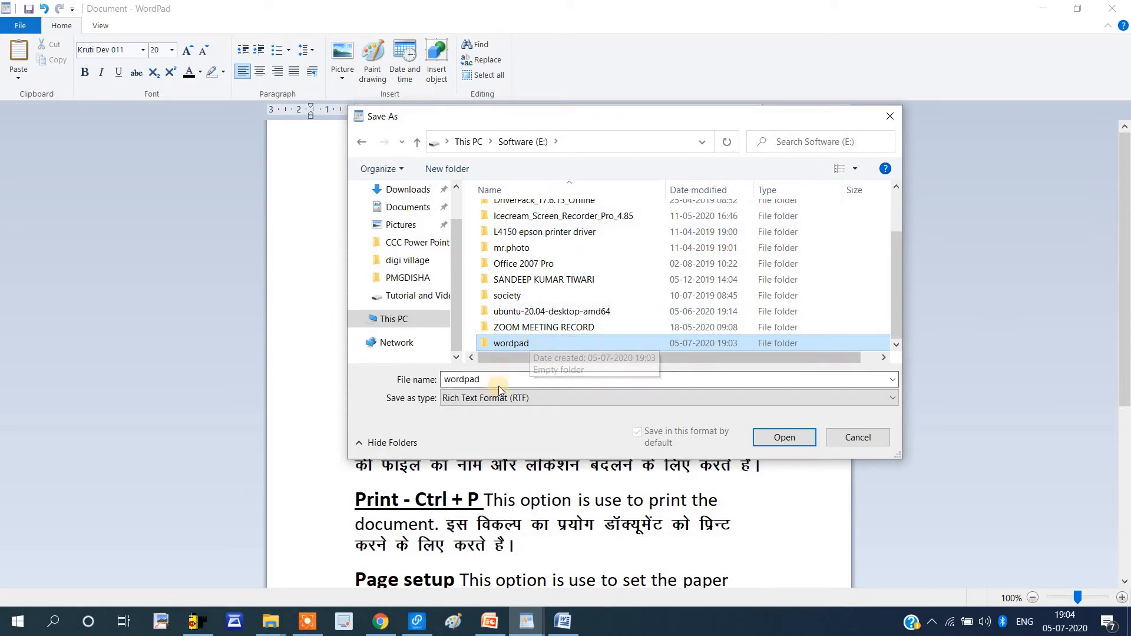
click(798, 437)
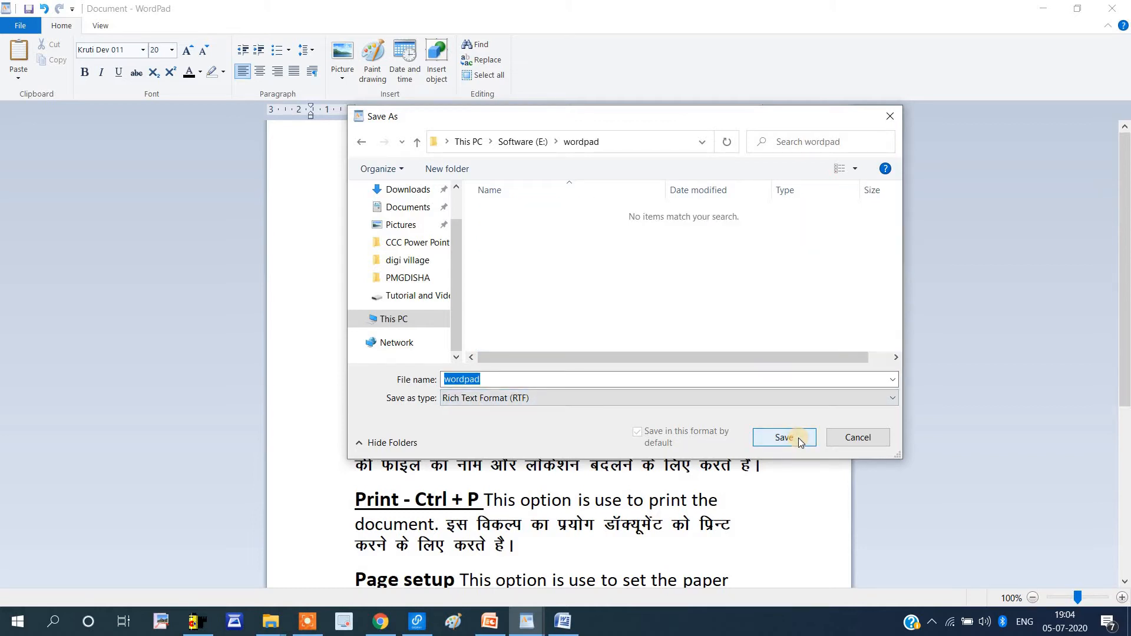
click(785, 438)
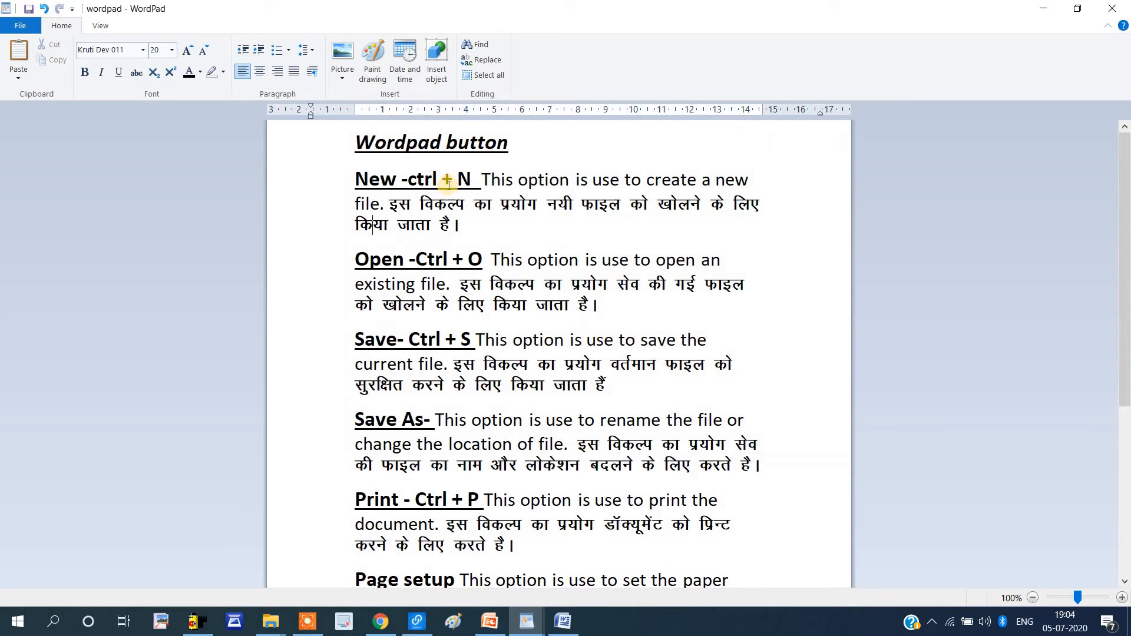
Save the wordpad document again under its existing name and location, doing so twice
click(20, 25)
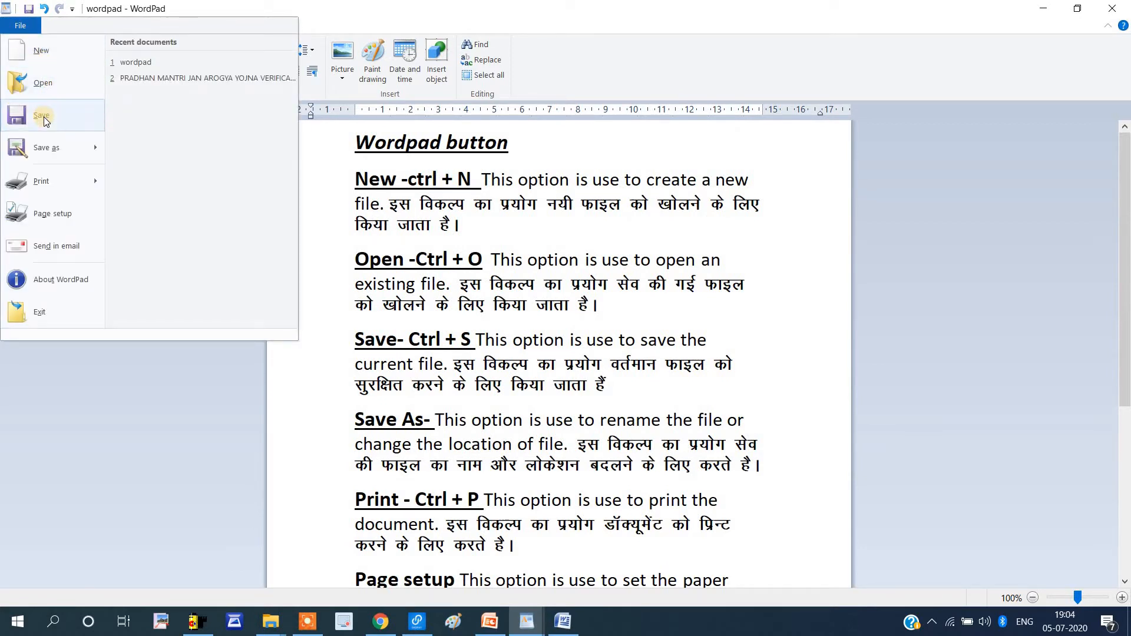
mouse_move(48, 152)
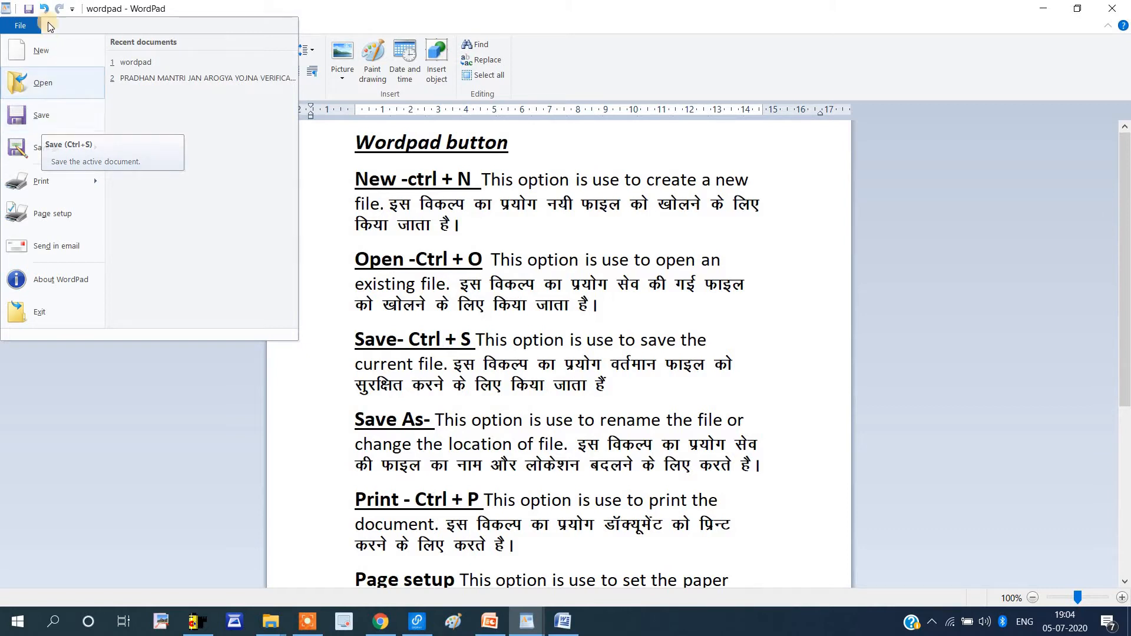
mouse_move(47, 152)
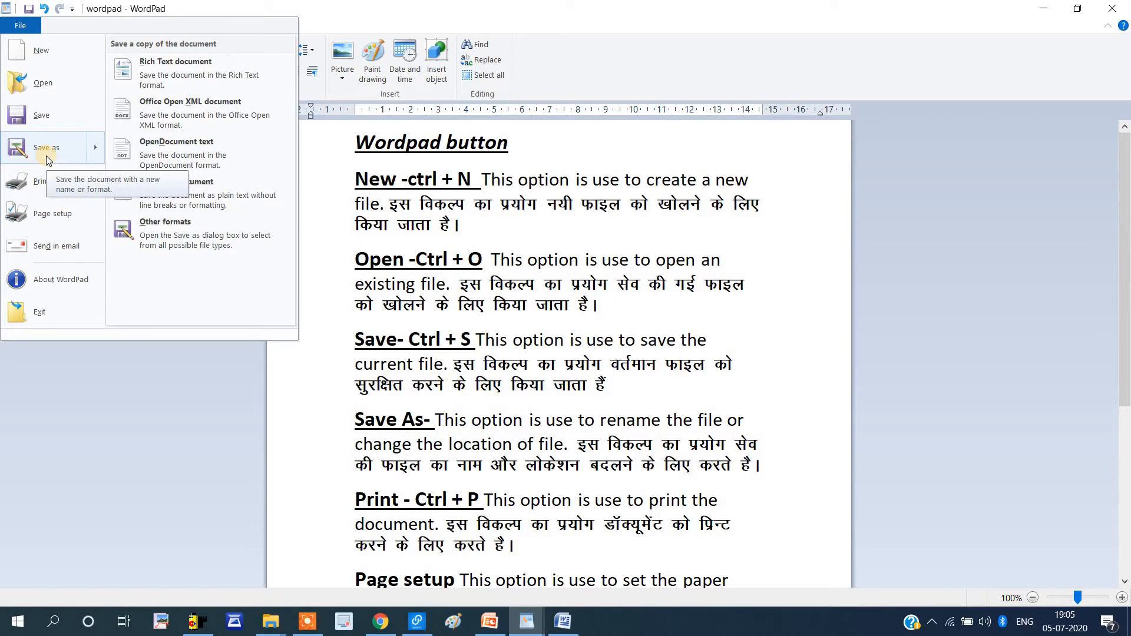
click(41, 123)
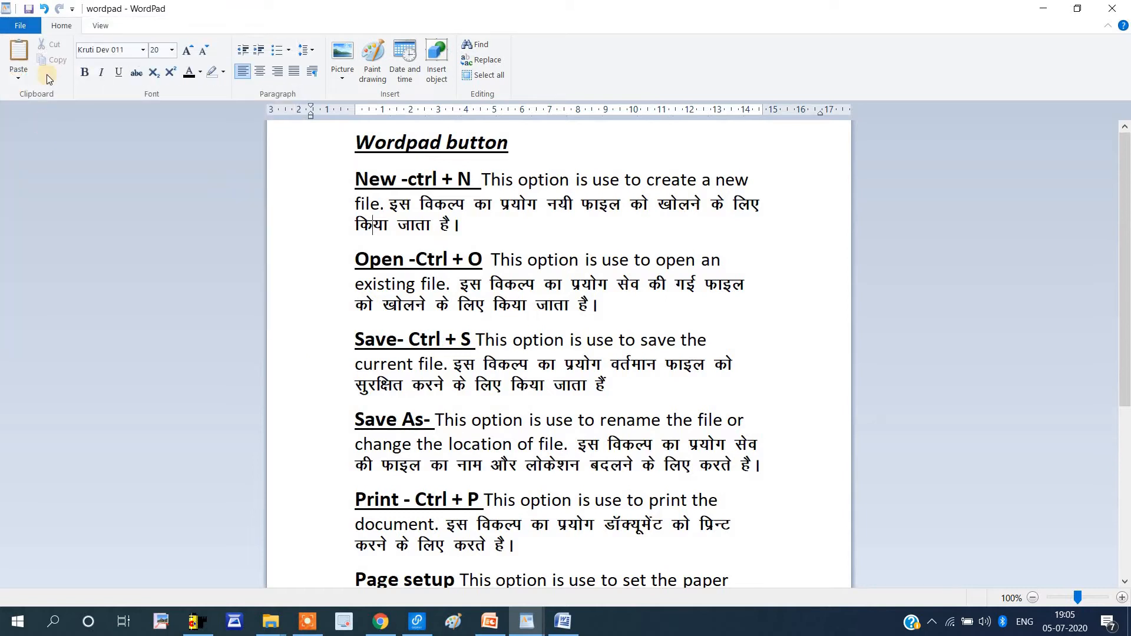
click(27, 27)
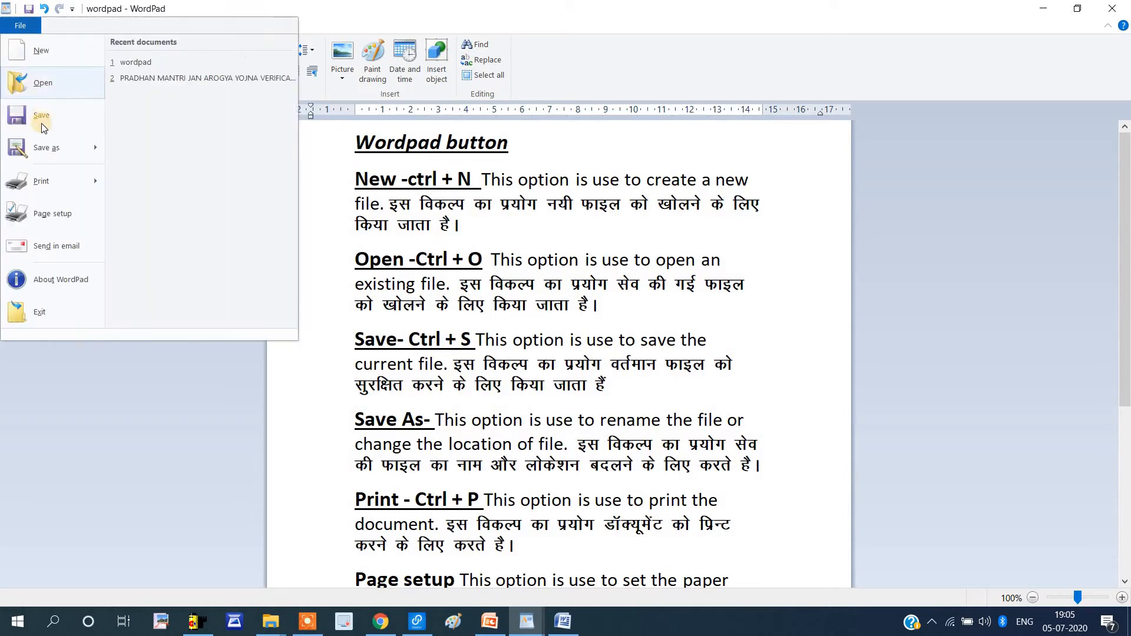
click(41, 124)
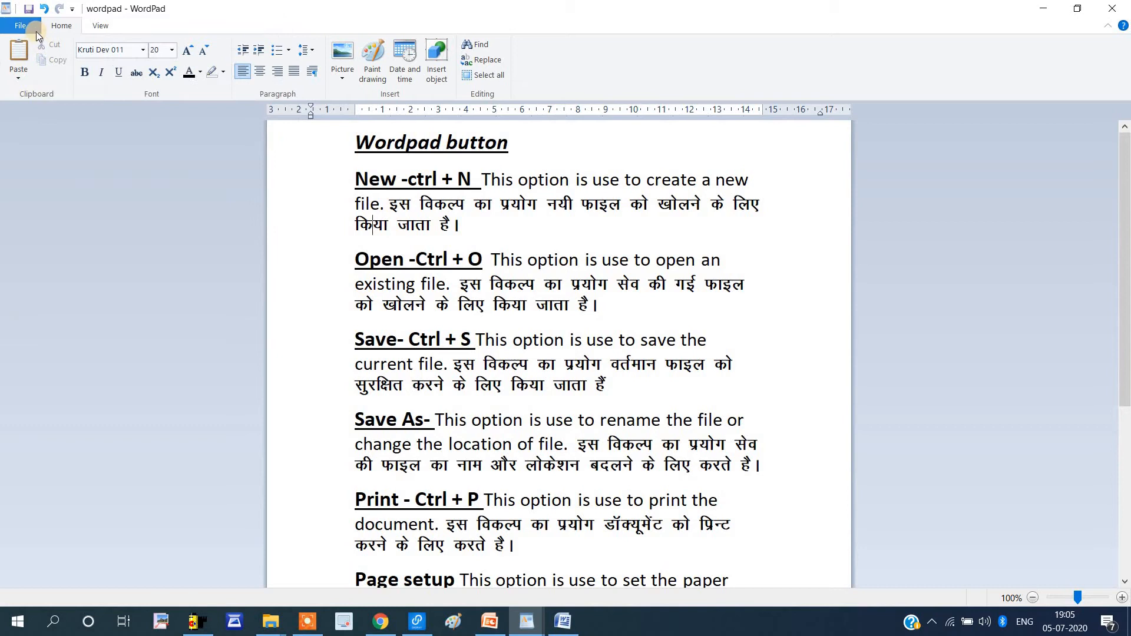
Start saving a copy of the document with Save As and choose the Desktop as its location
click(37, 30)
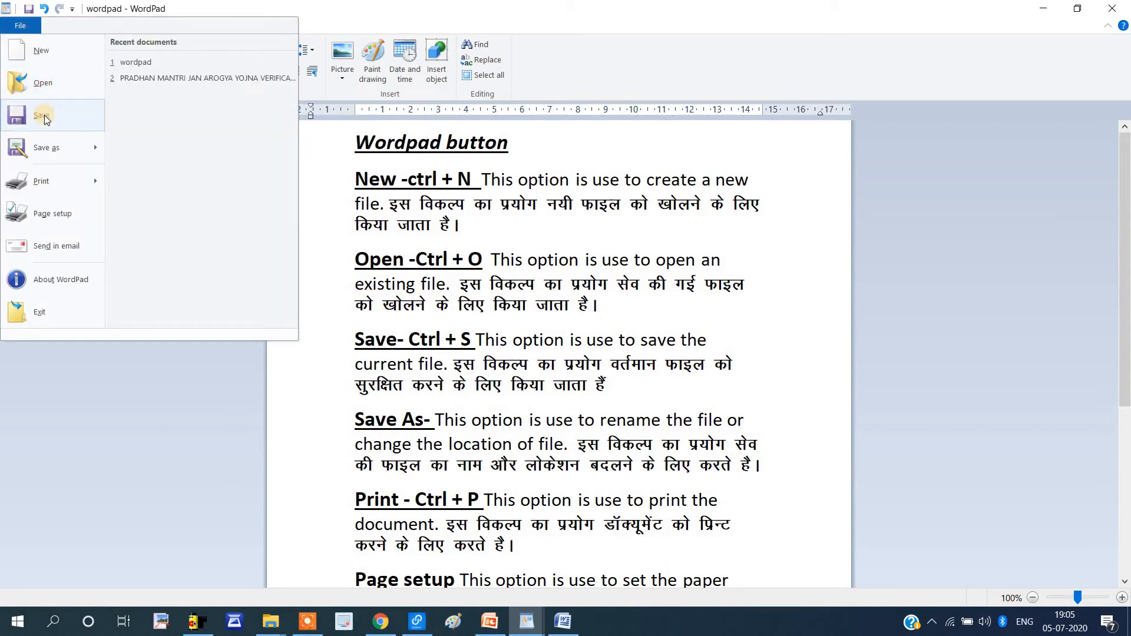
click(49, 155)
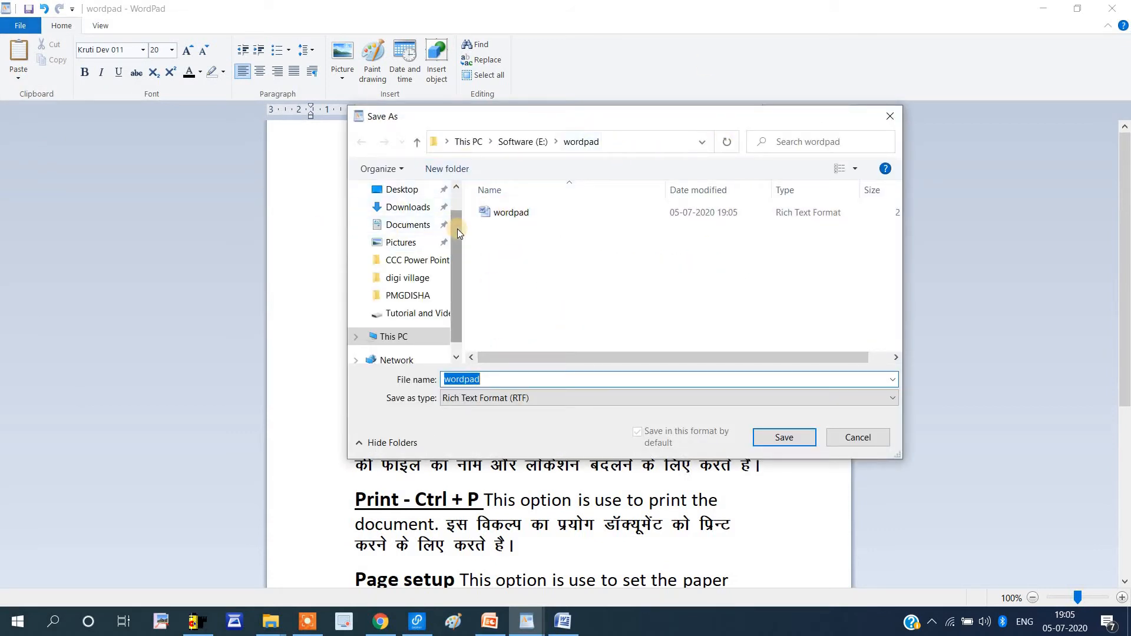
scroll(457, 209, up, 1)
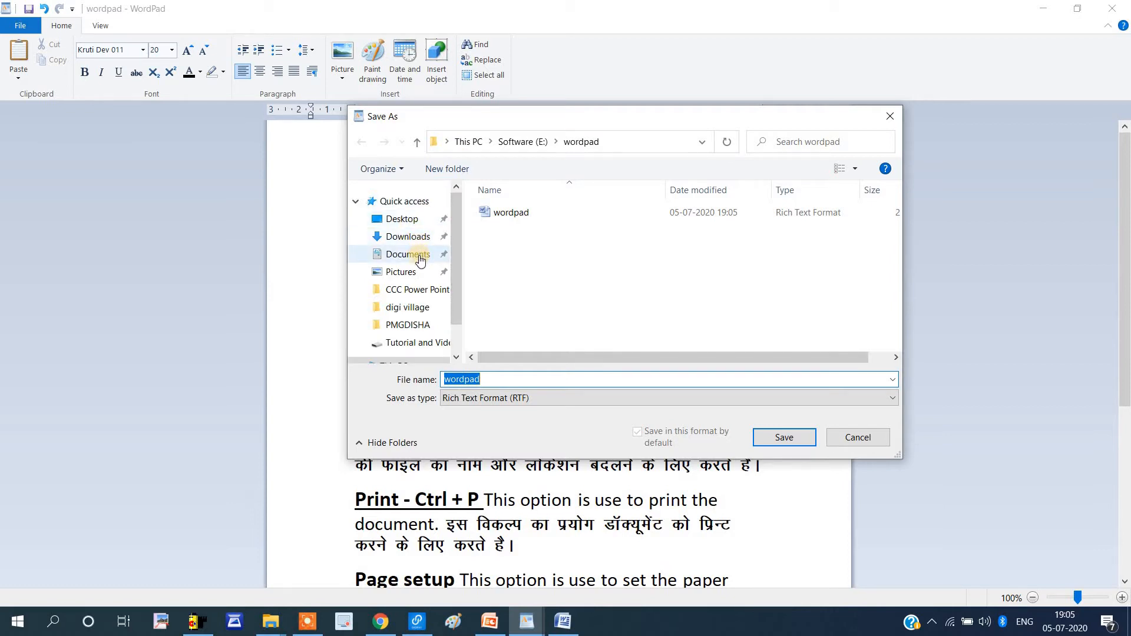
click(411, 224)
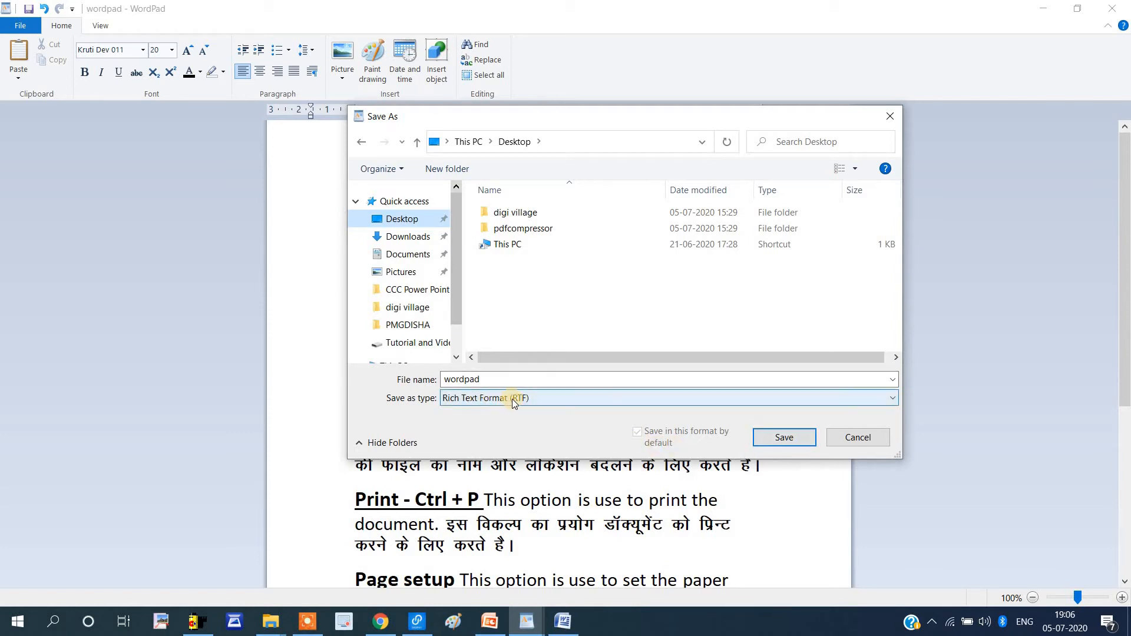
Review the available file formats and save the copy to the Desktop as wordpad in Rich Text Format (RTF)
click(558, 404)
click(557, 404)
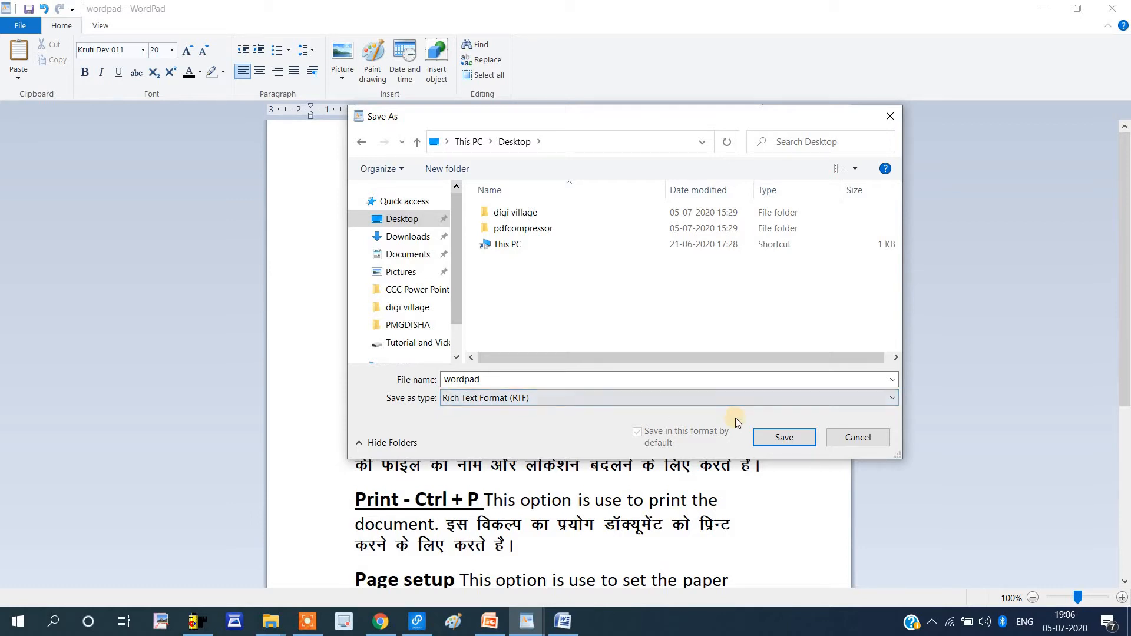
click(758, 400)
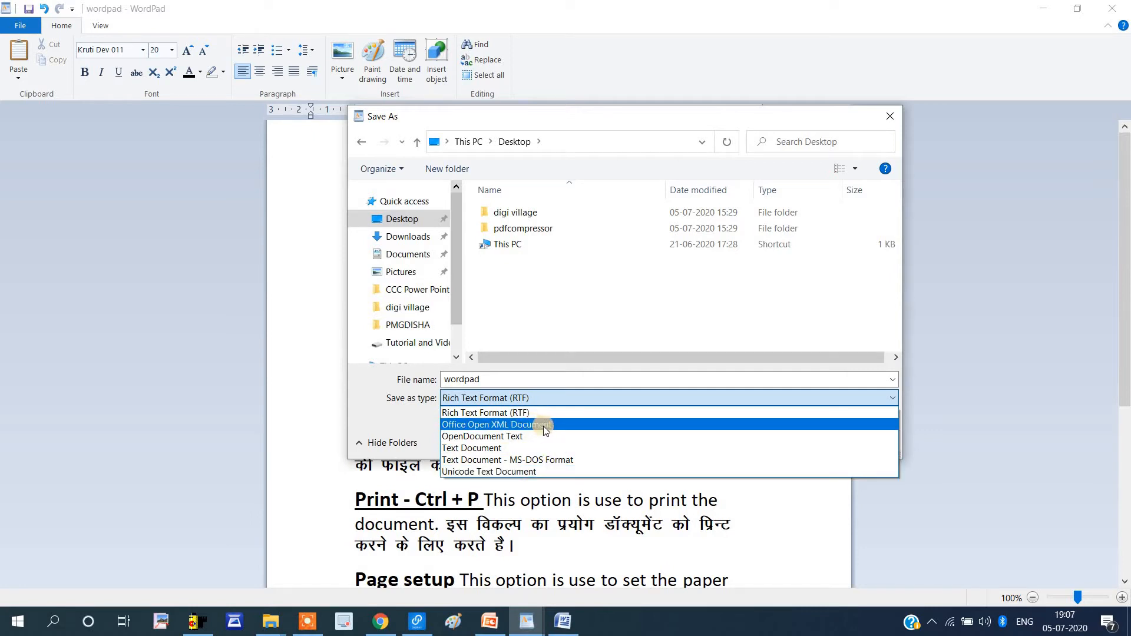
click(562, 399)
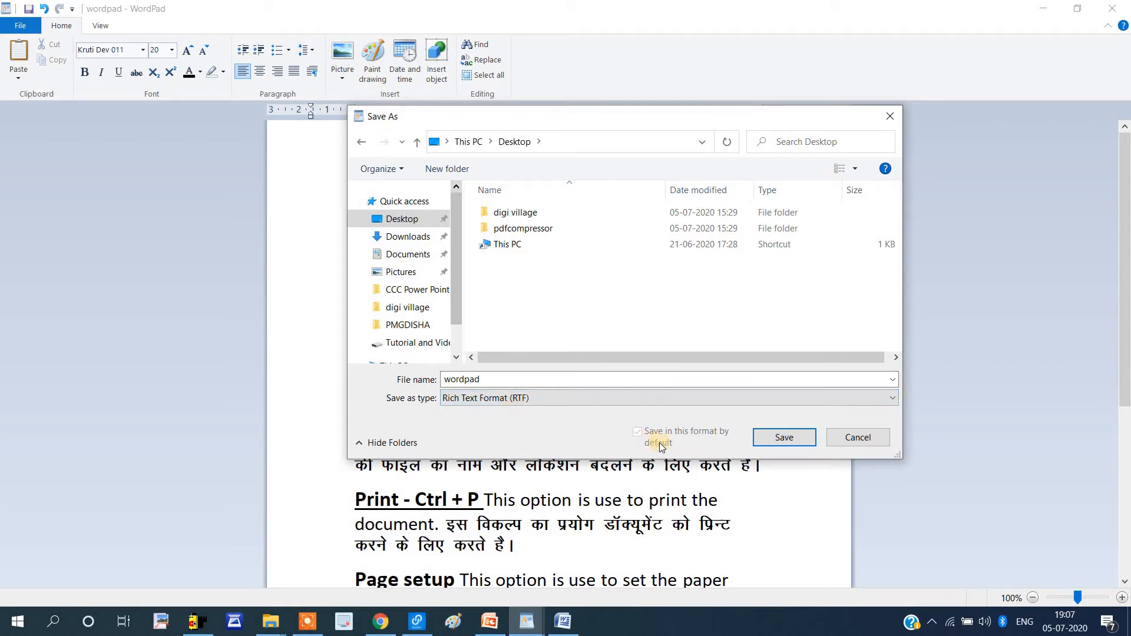
click(797, 436)
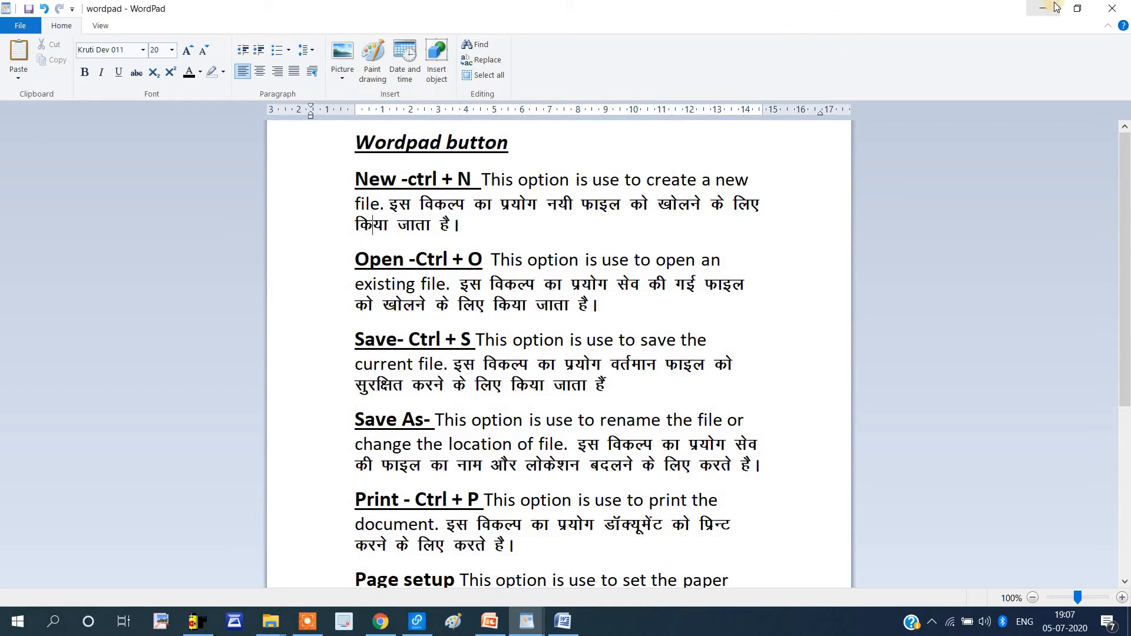
Leave the document window and open the desktop copy of wordpad in WordPad by choosing another app for the file
click(1101, 7)
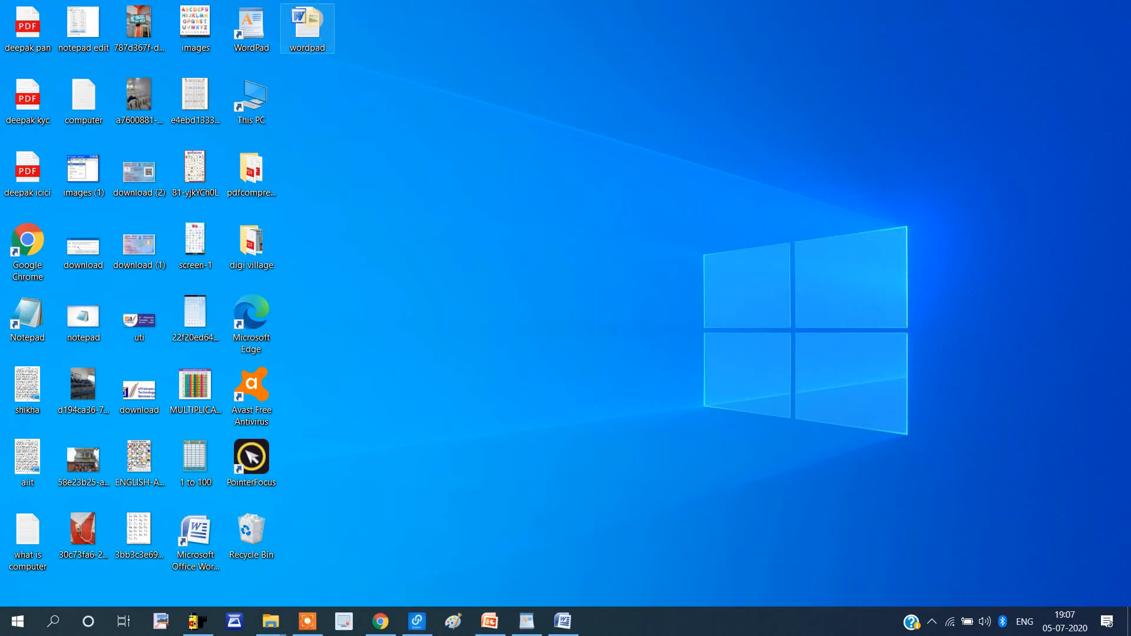
right_click(314, 20)
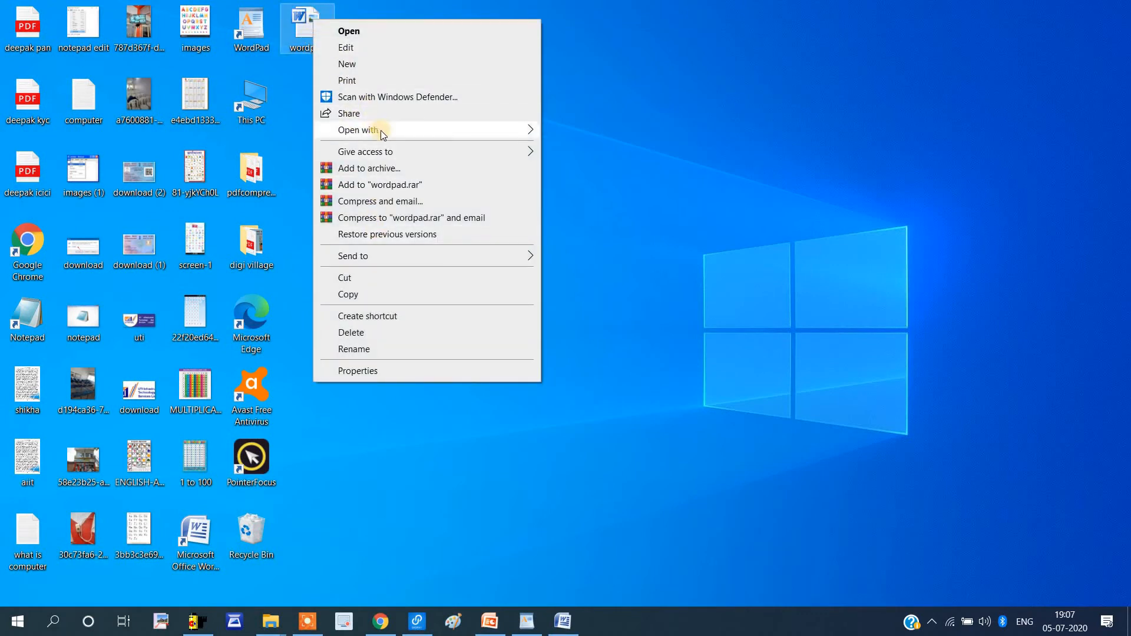
mouse_move(383, 133)
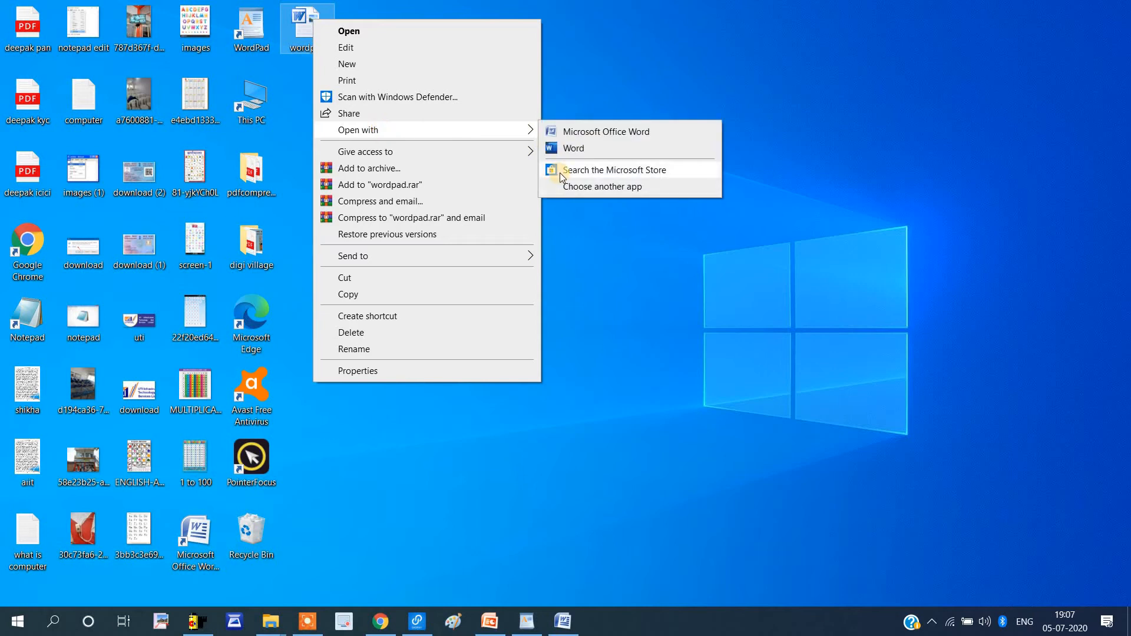
click(582, 188)
click(592, 518)
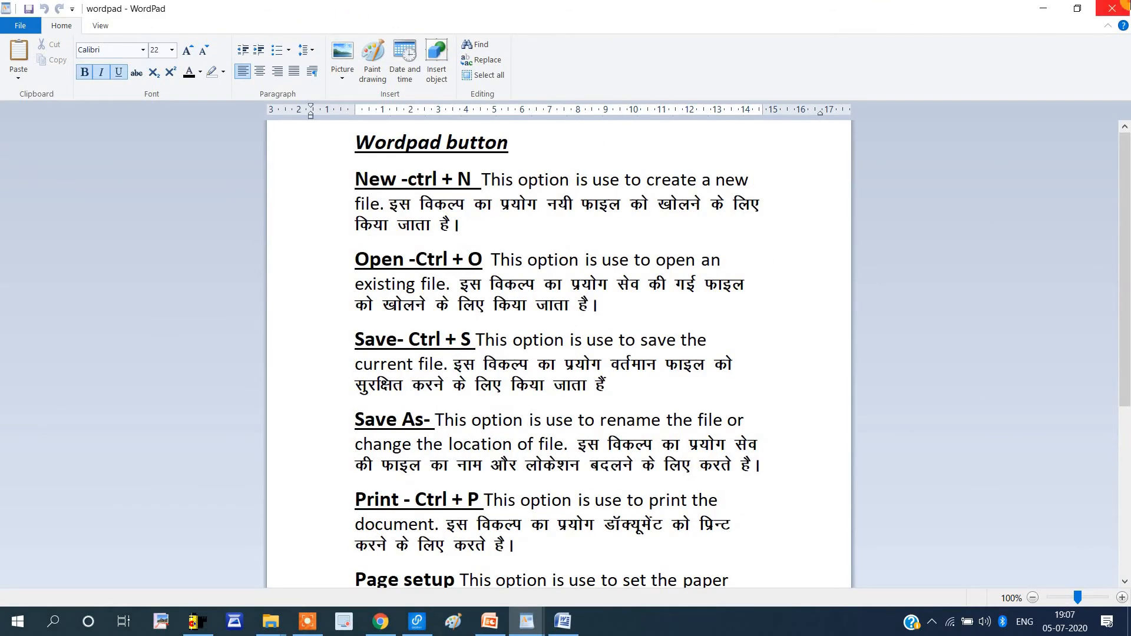
Return to the desktop, open the wordpad file directly from there, and close its window again
click(1044, 9)
double_click(326, 25)
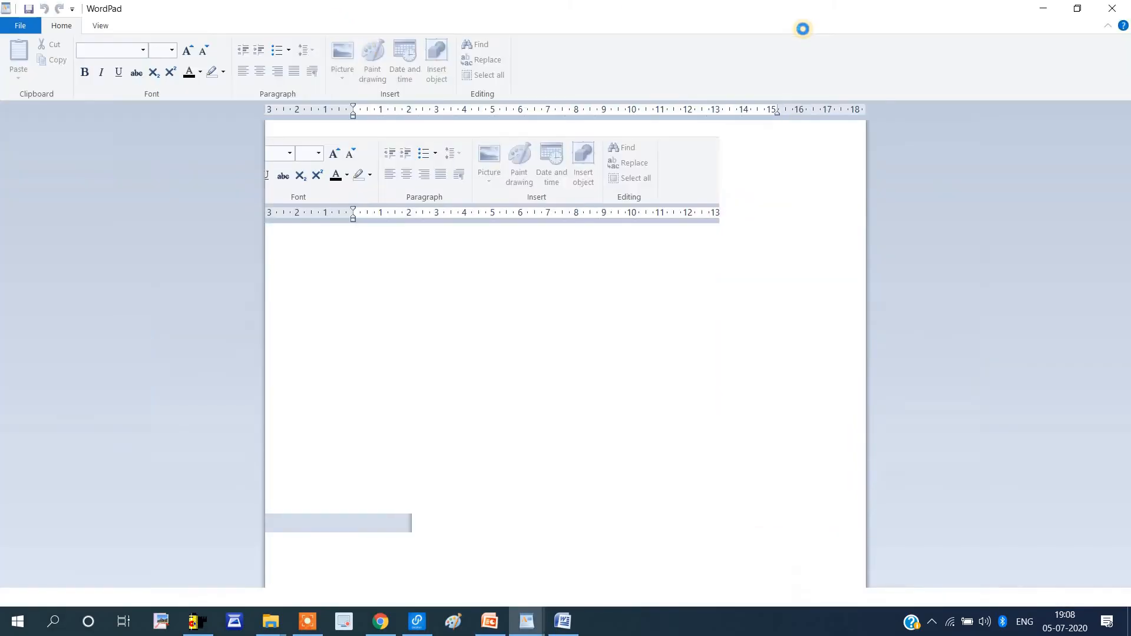
click(1128, 2)
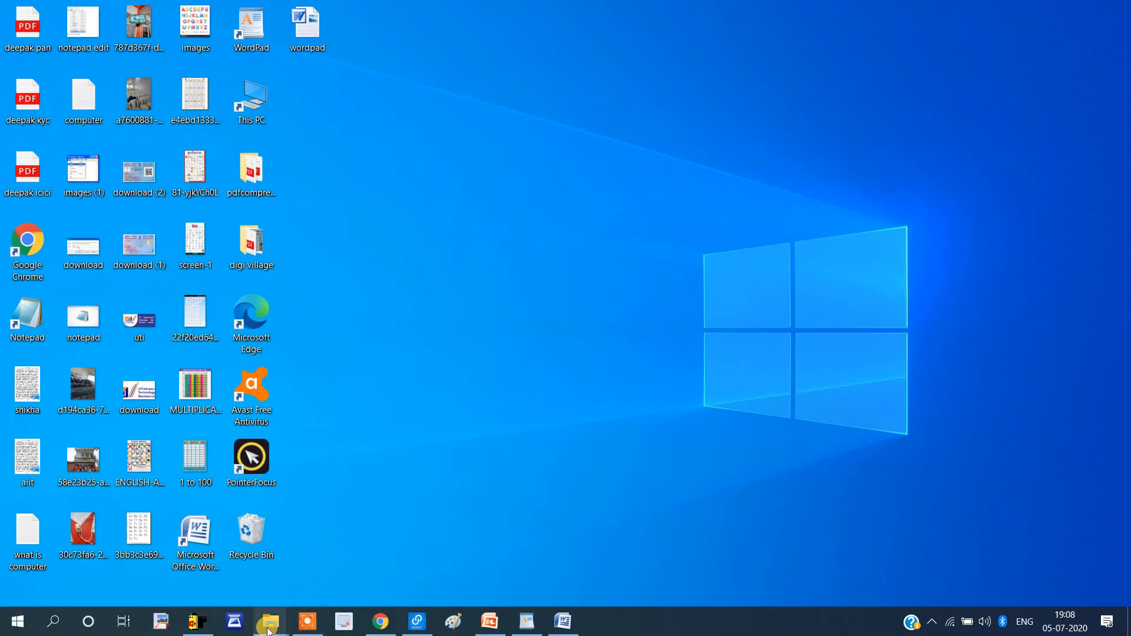
Open the wordpad document stored in the wordpad folder on the Software (E:) drive
mouse_move(270, 622)
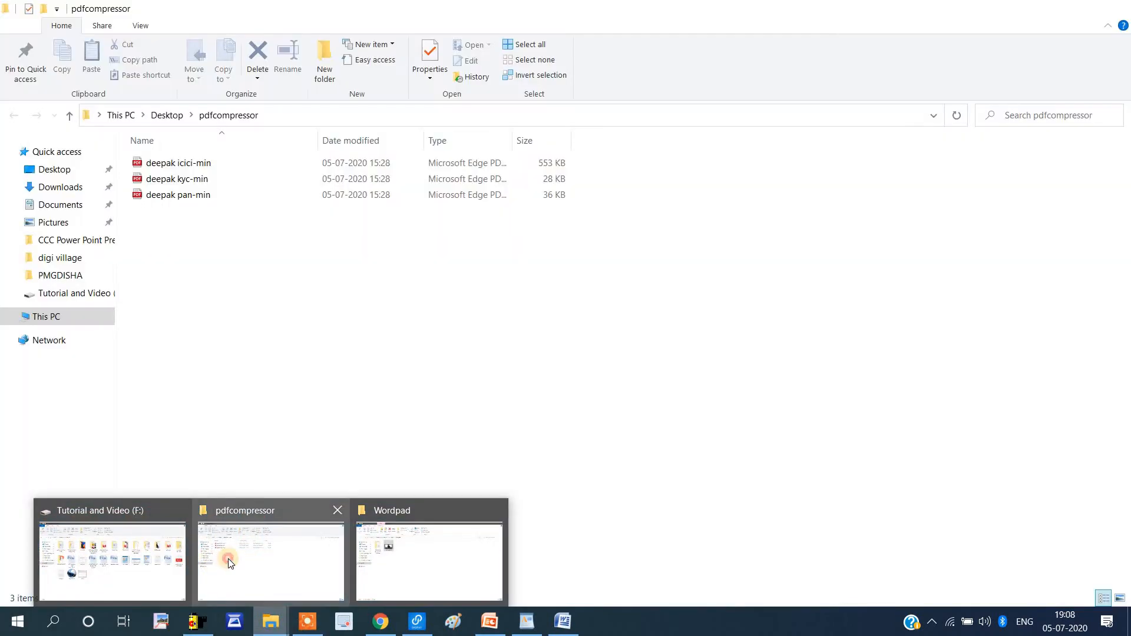
click(228, 558)
click(50, 317)
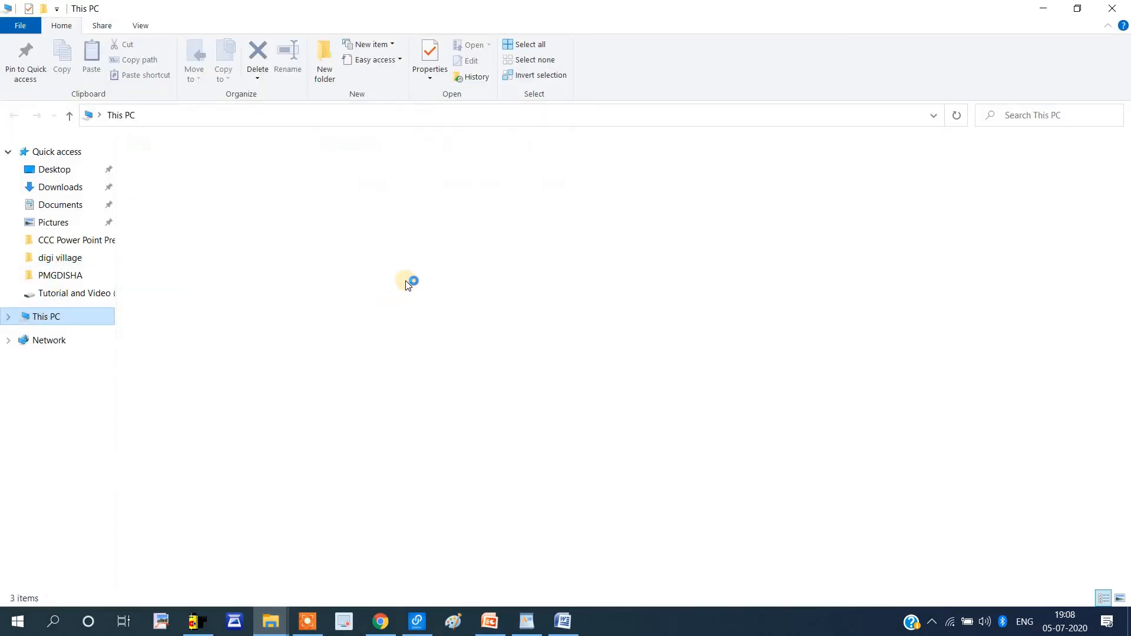
click(624, 273)
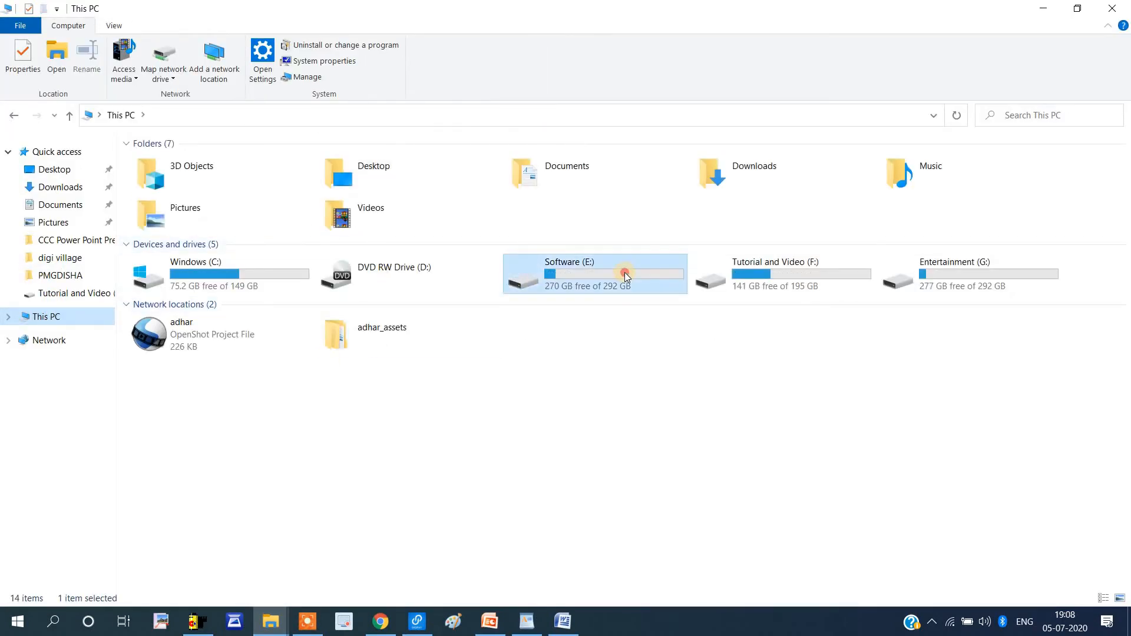
double_click(625, 272)
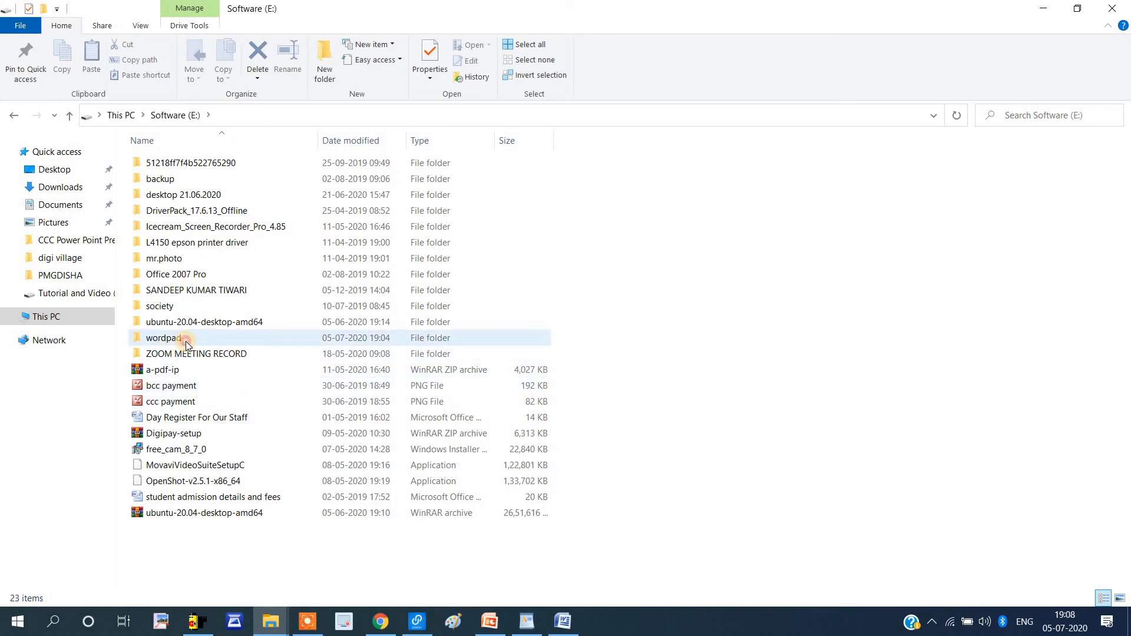
double_click(186, 341)
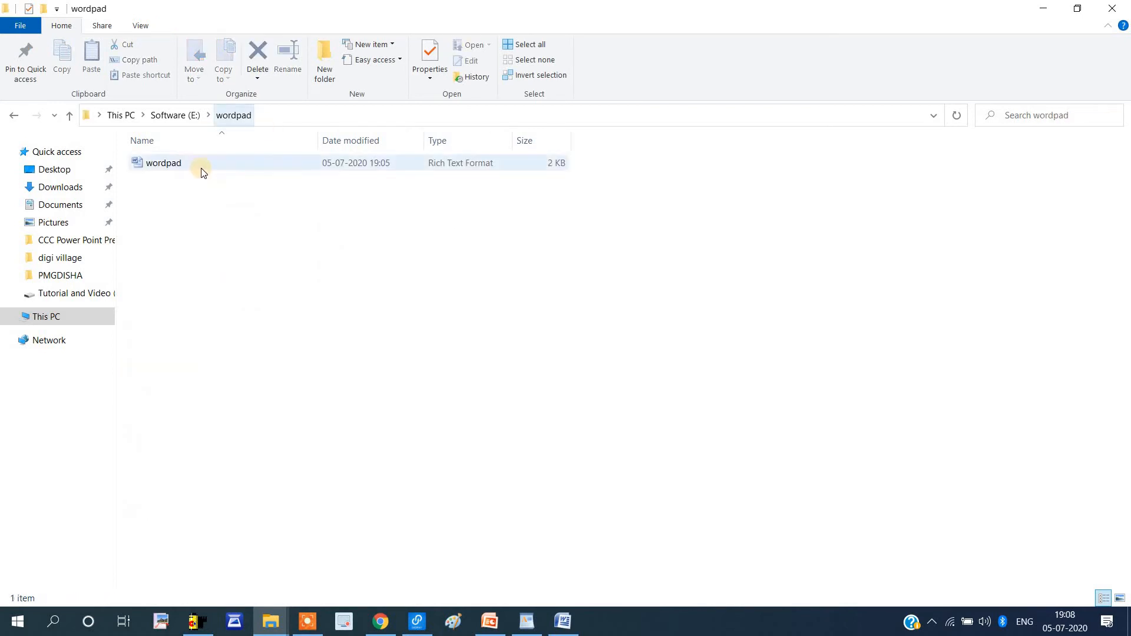
double_click(202, 169)
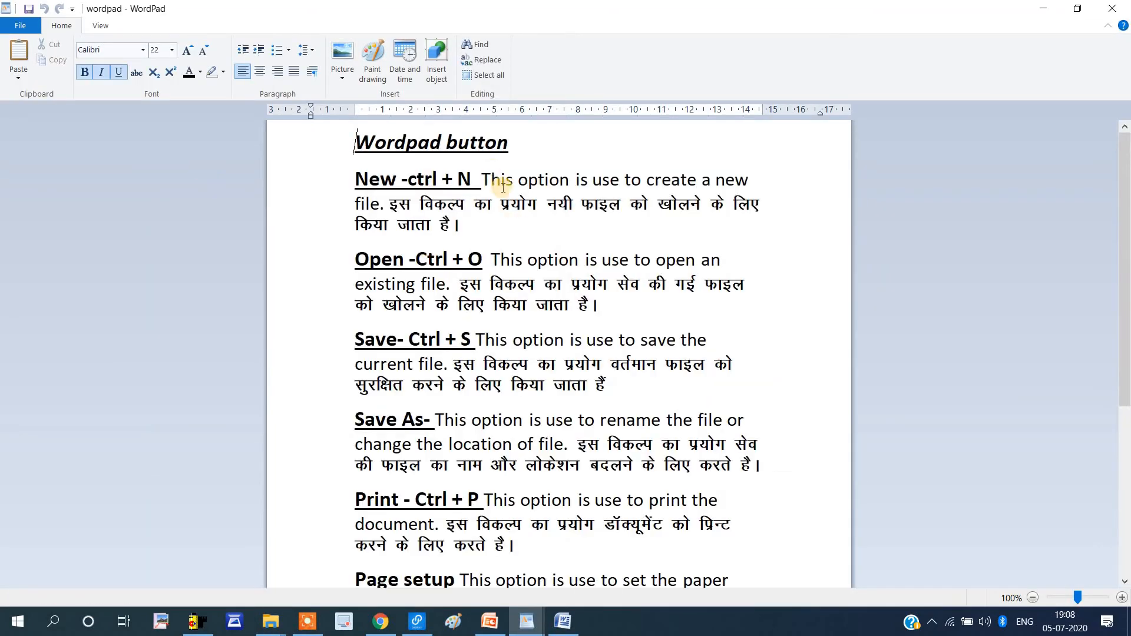
Review the print settings with the Hewlett-Packard HP LaserJet M1005 printer selected, and cancel without printing
click(441, 281)
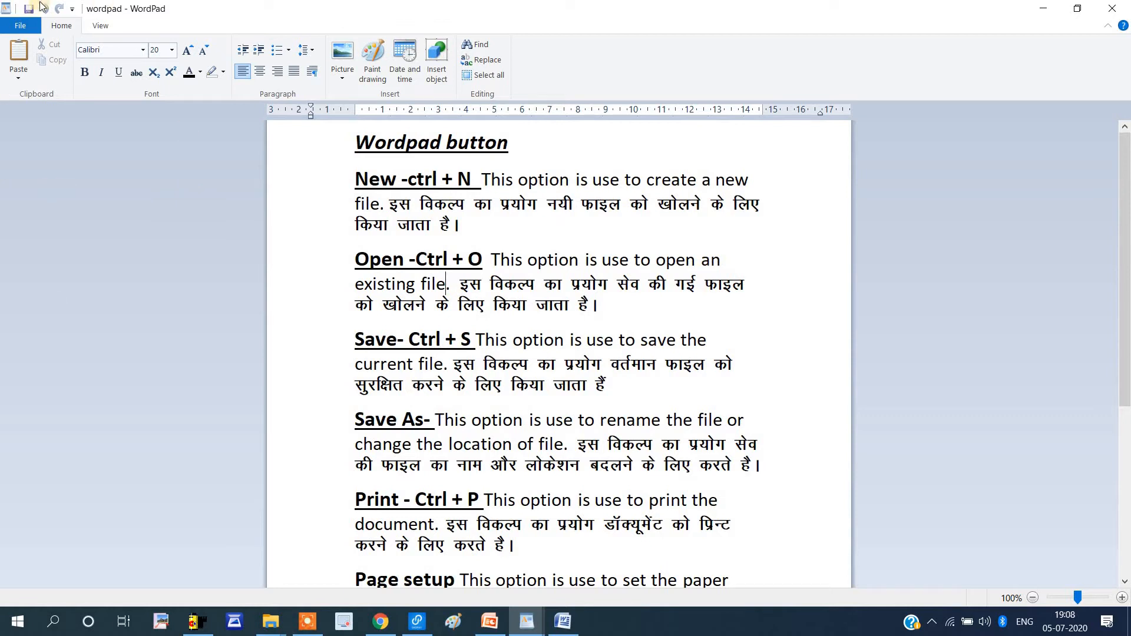
click(22, 27)
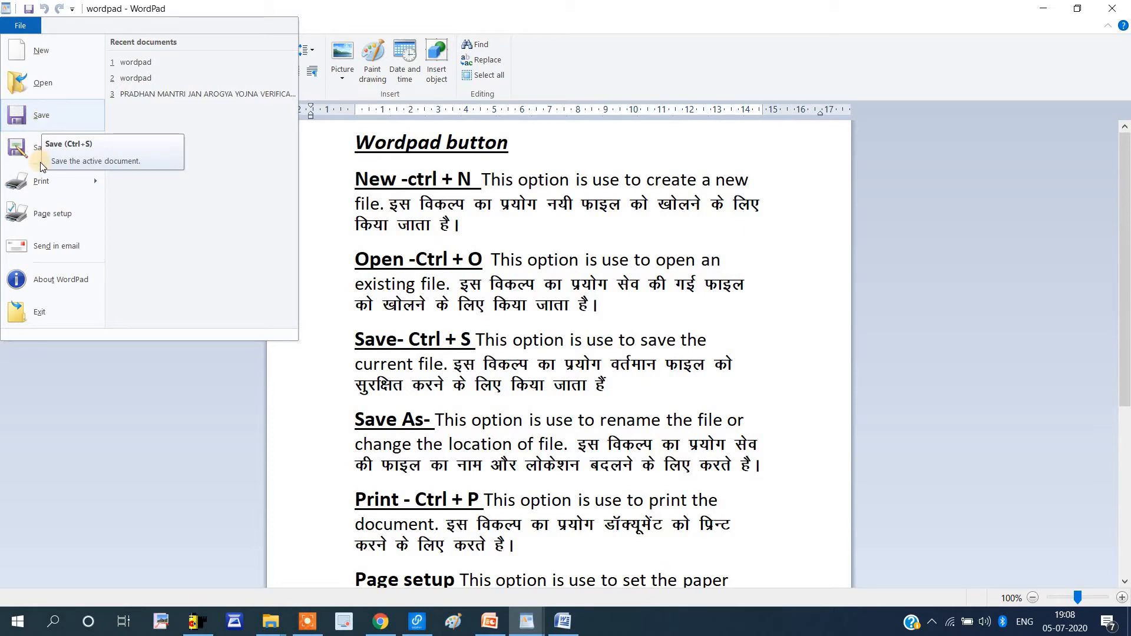
mouse_move(40, 160)
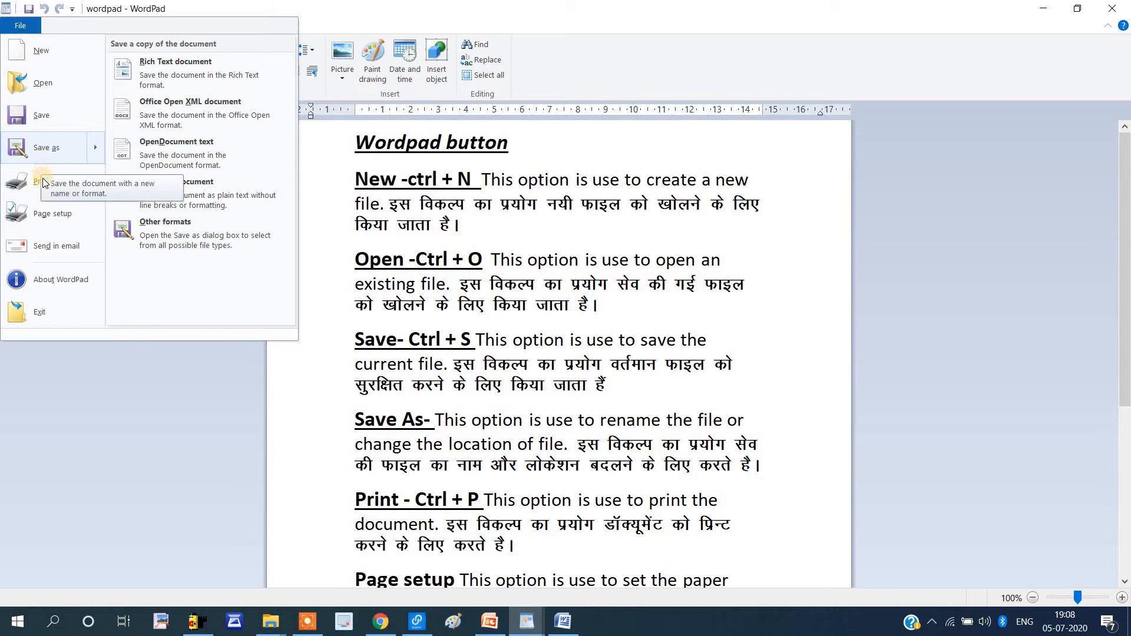
mouse_move(42, 182)
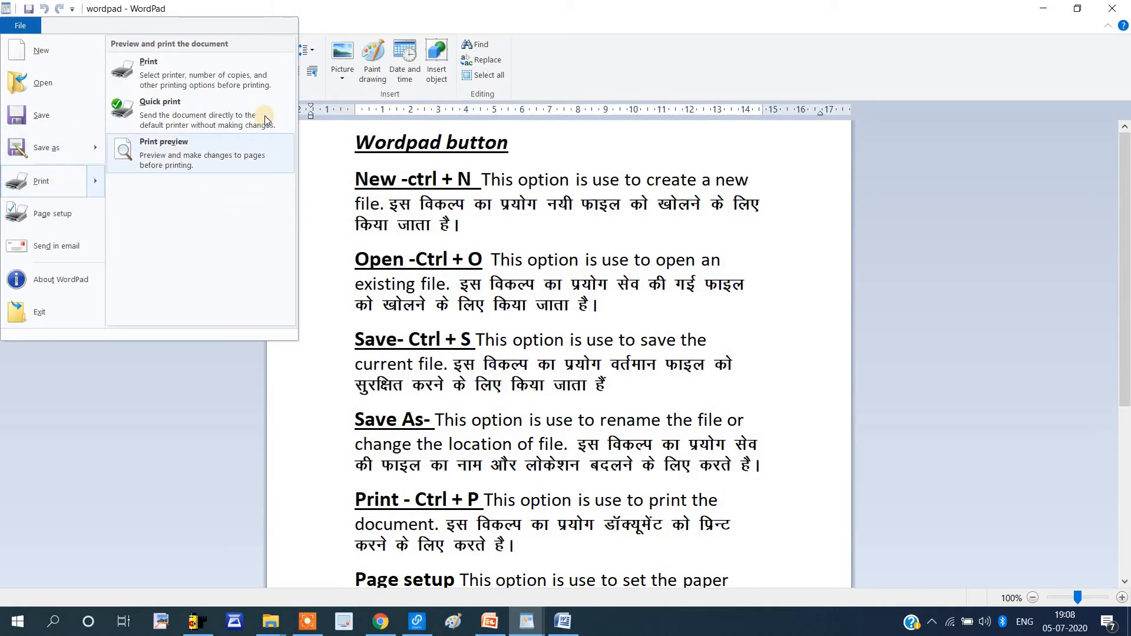
click(231, 81)
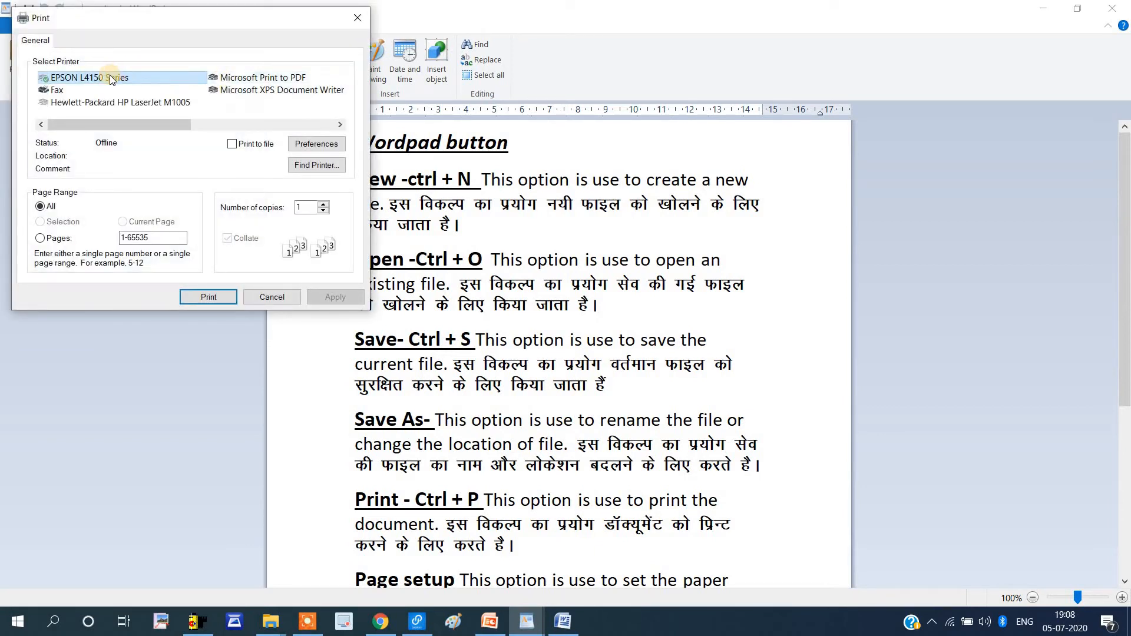
click(157, 103)
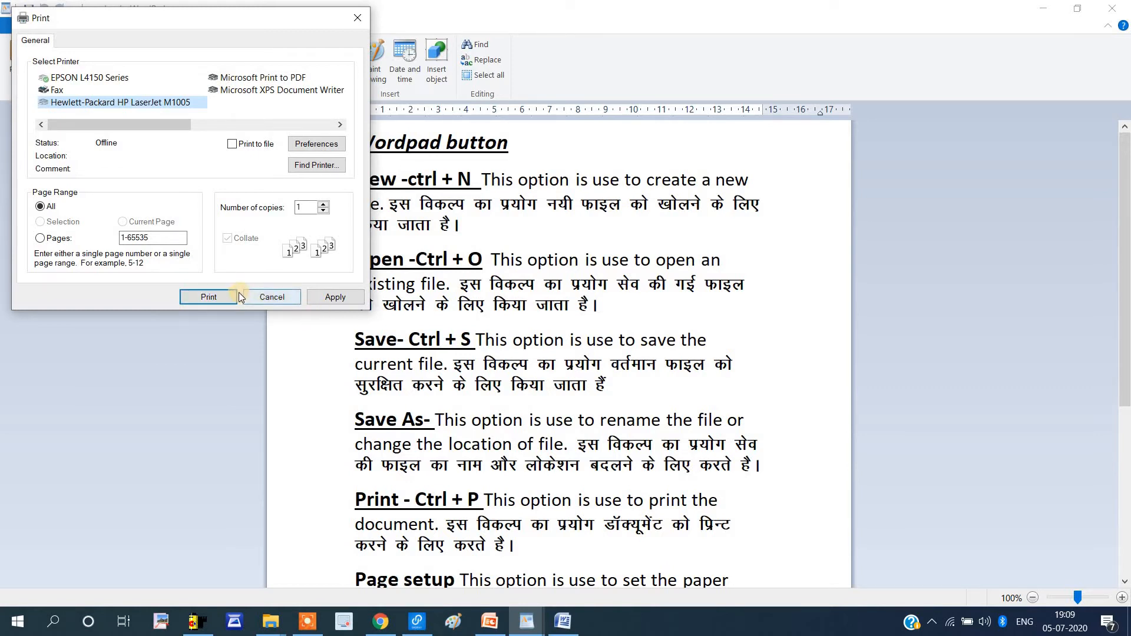
click(285, 298)
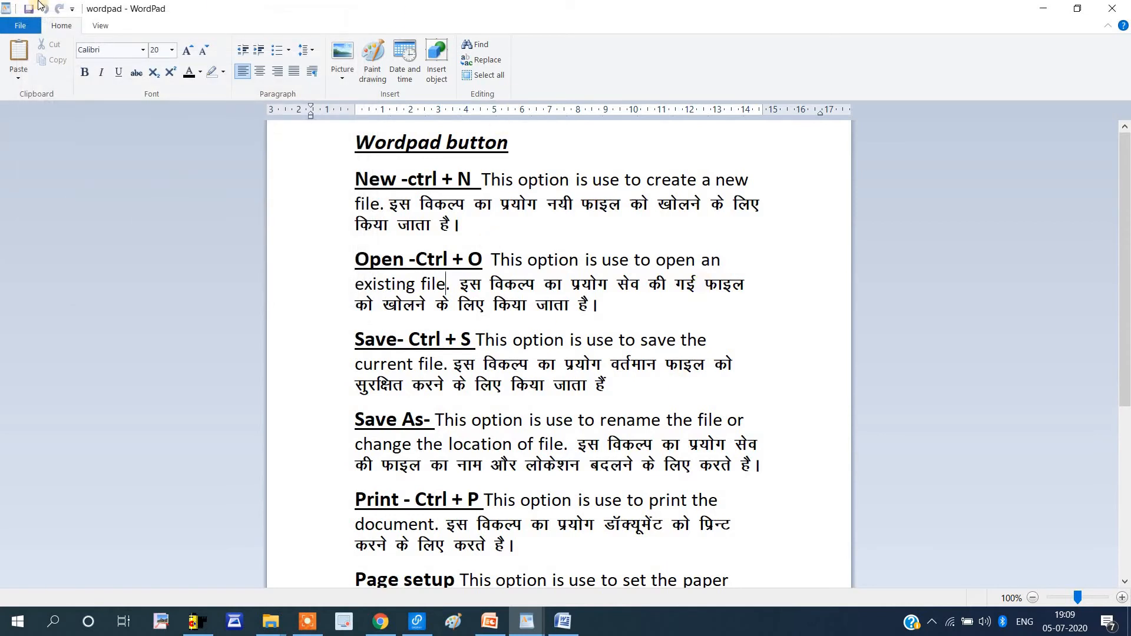
View the document in print preview and return to the editing view
click(20, 26)
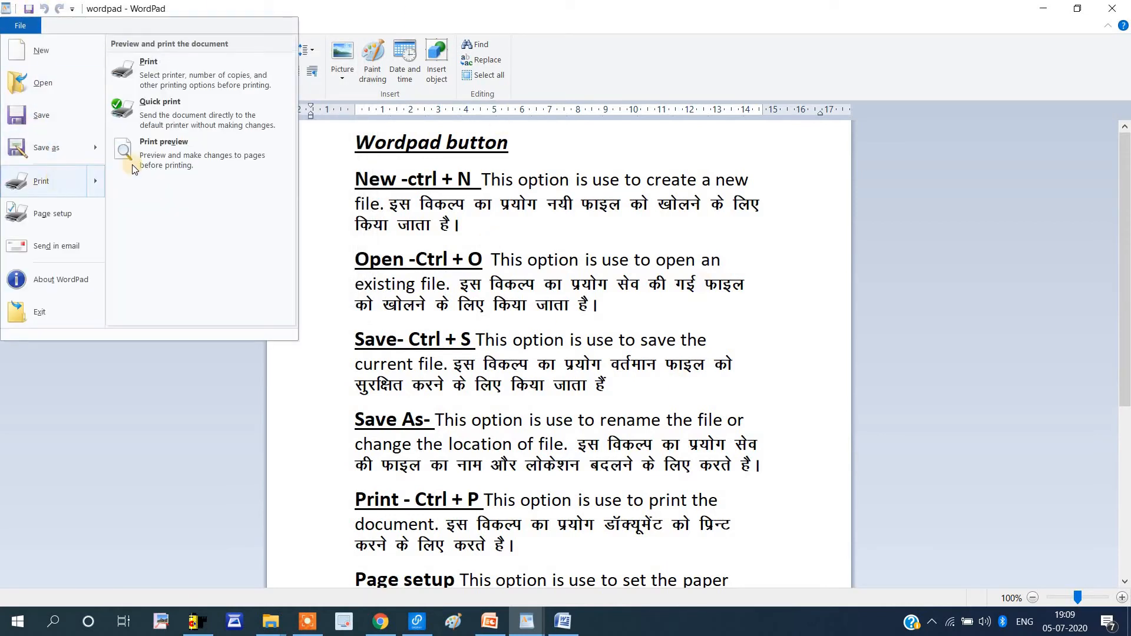
click(170, 165)
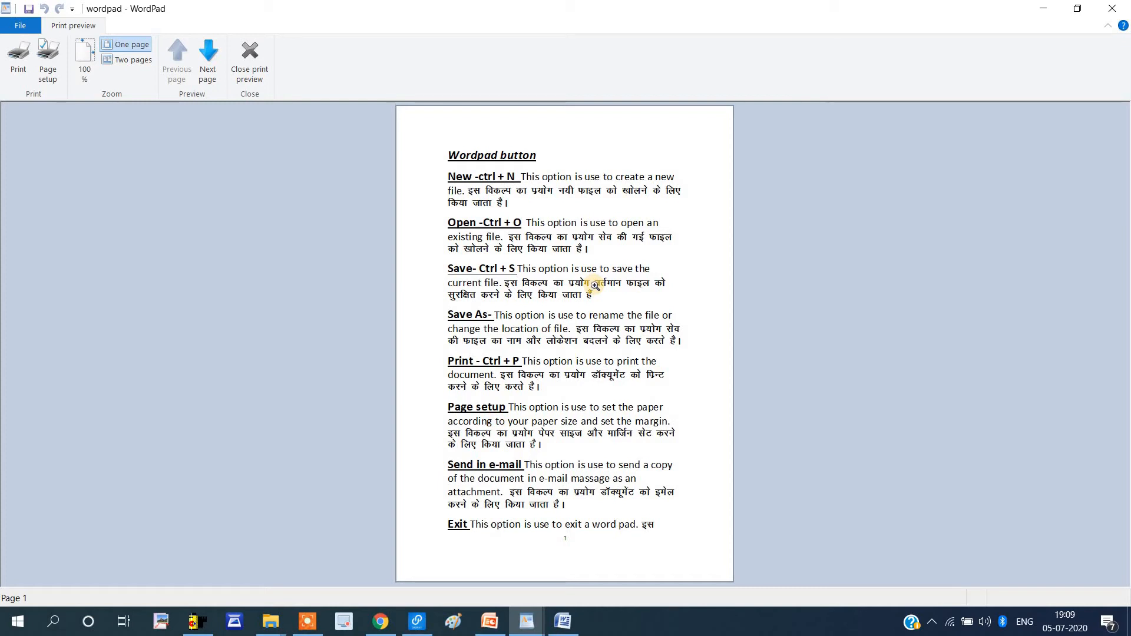
click(248, 69)
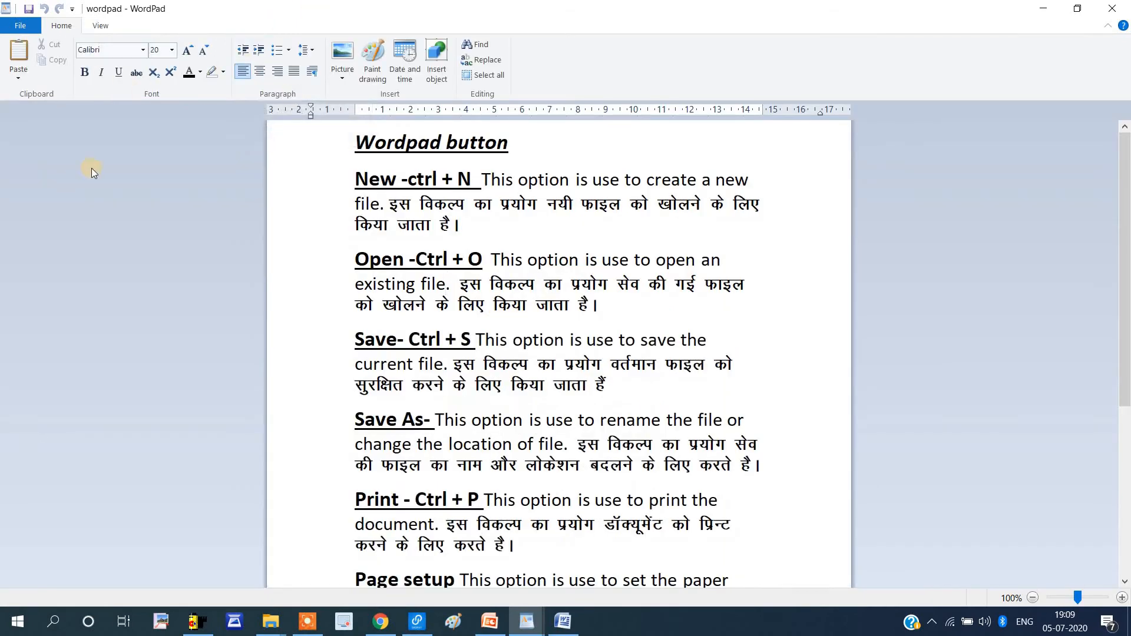
Send the document straight to the default printer with Quick print
click(22, 28)
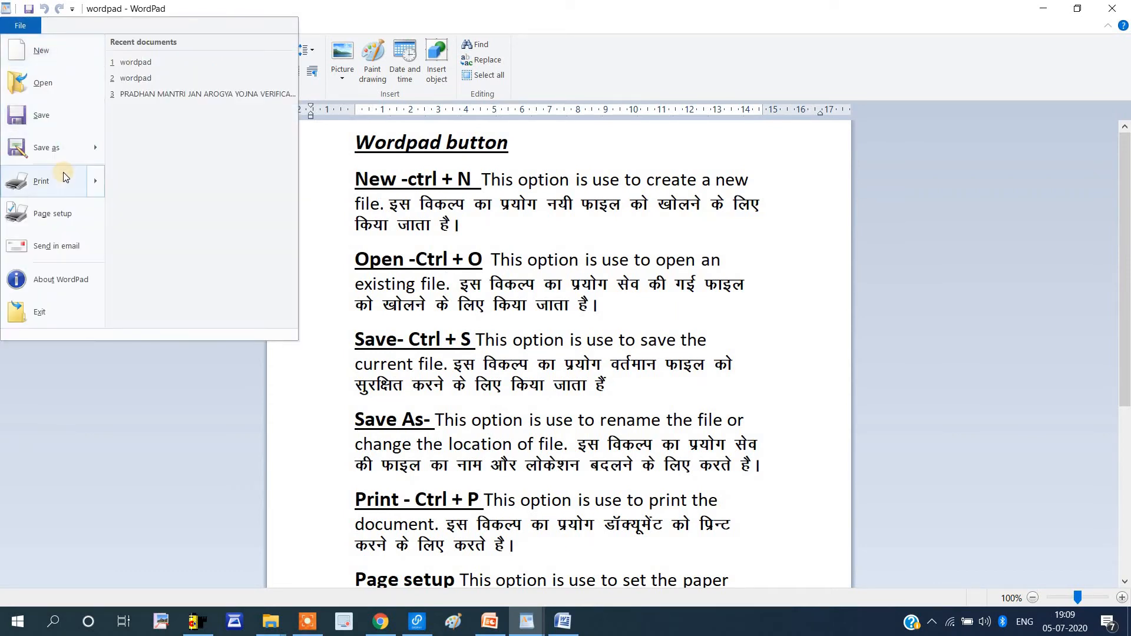
mouse_move(65, 176)
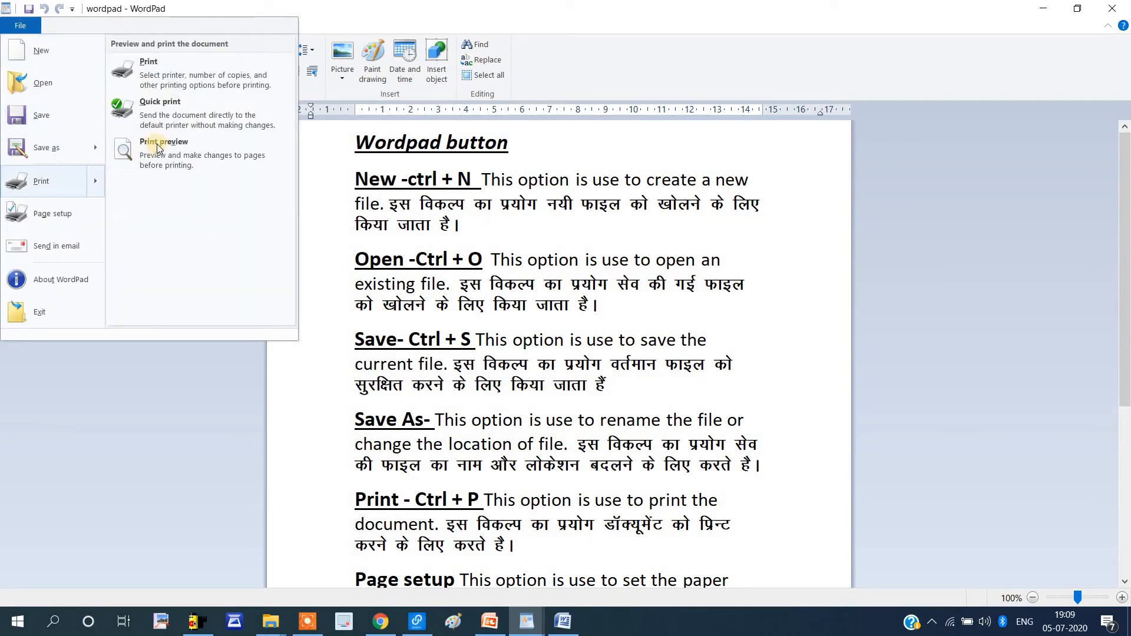
click(182, 120)
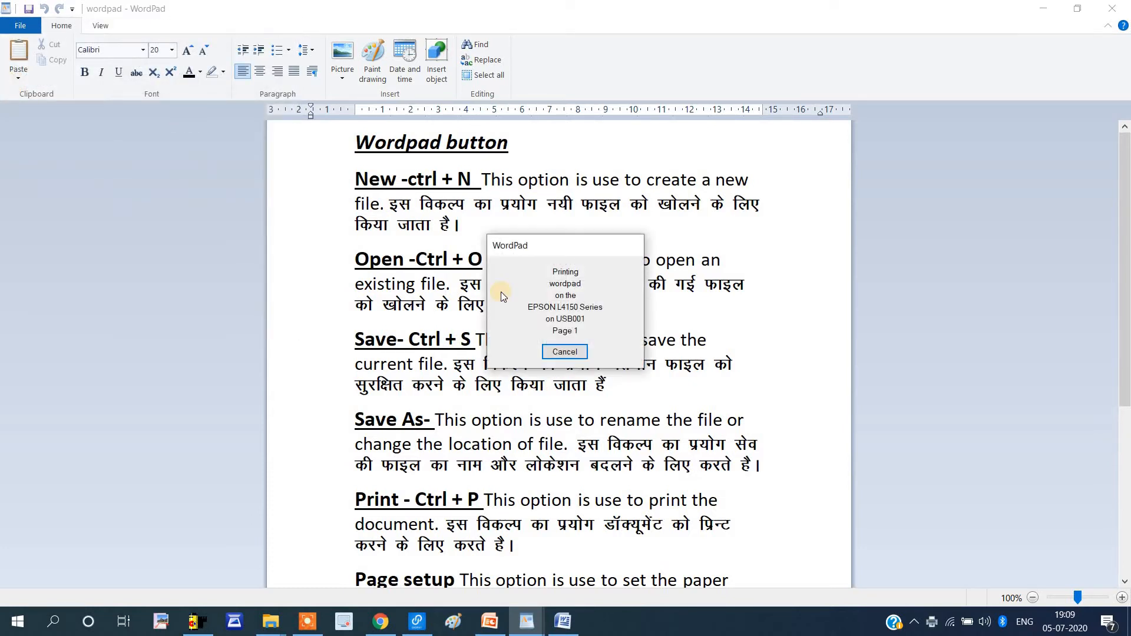
Check the wordpad job in the EPSON L4150 Series print queue and close the queue
double_click(929, 622)
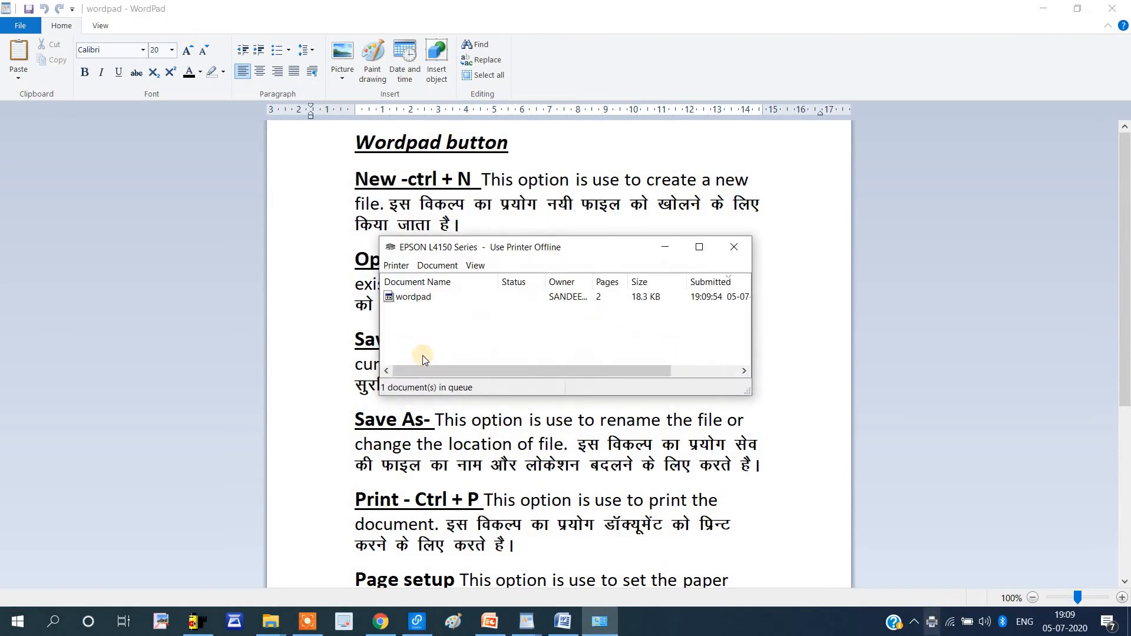
click(408, 299)
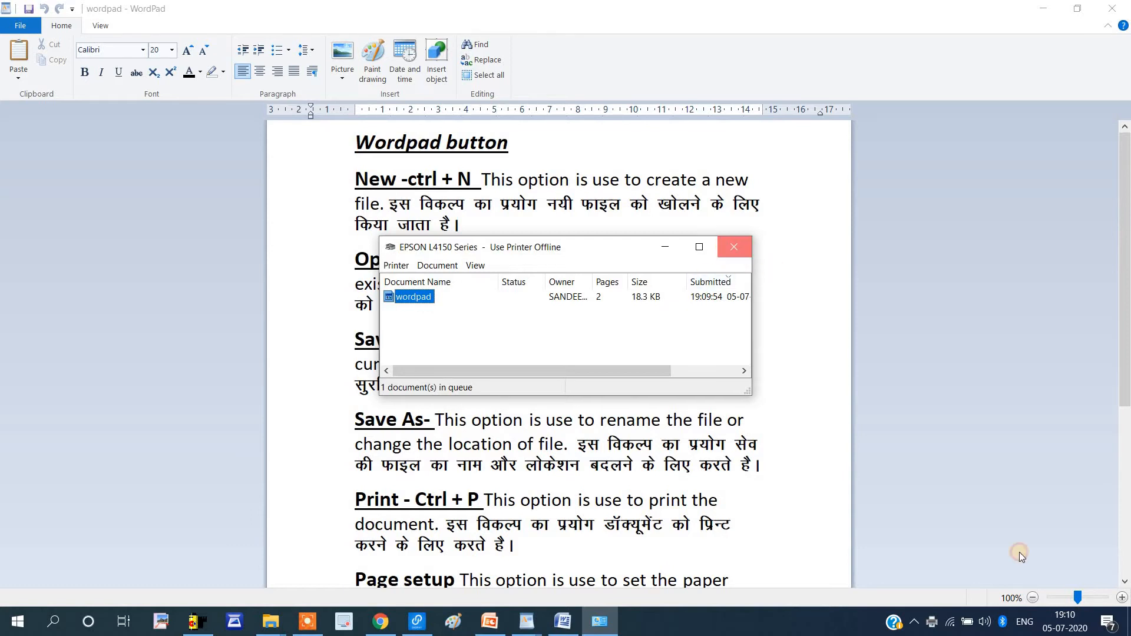
click(732, 249)
Cancel the wordpad job in the EPSON L4150 Series print queue, confirm the cancellation and close the queue
mouse_move(931, 626)
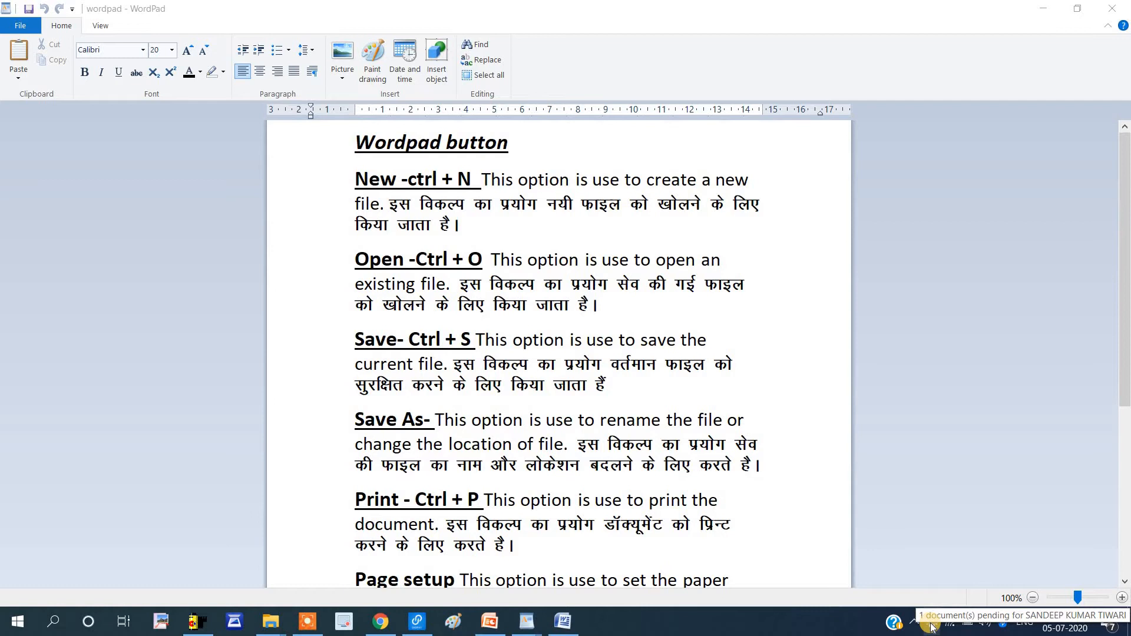
double_click(931, 626)
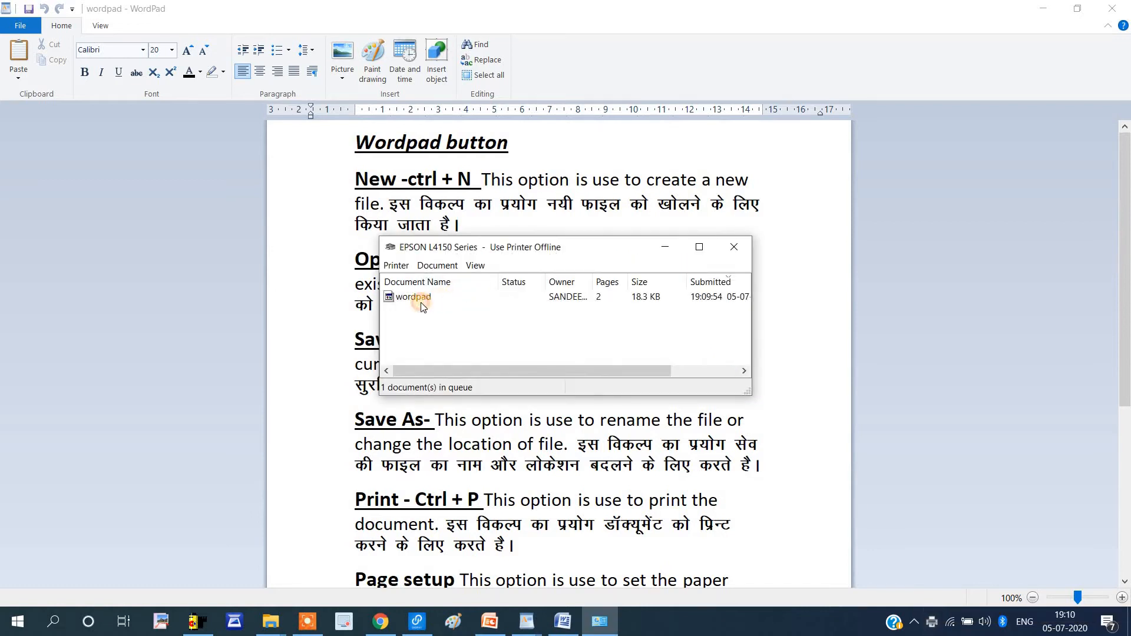
click(419, 300)
right_click(415, 297)
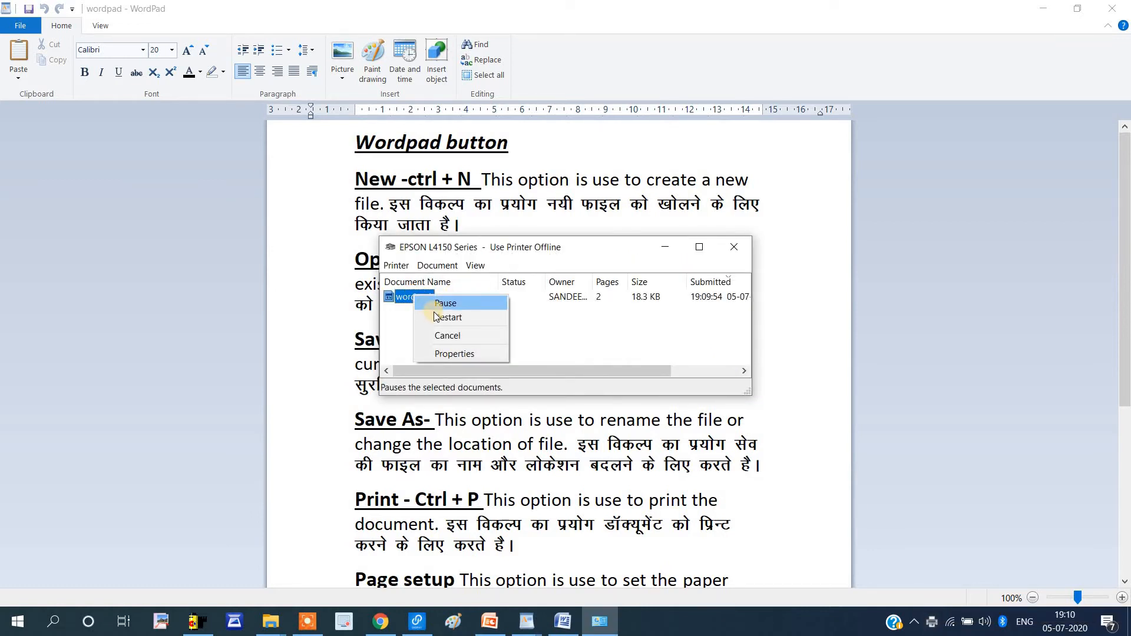
click(443, 333)
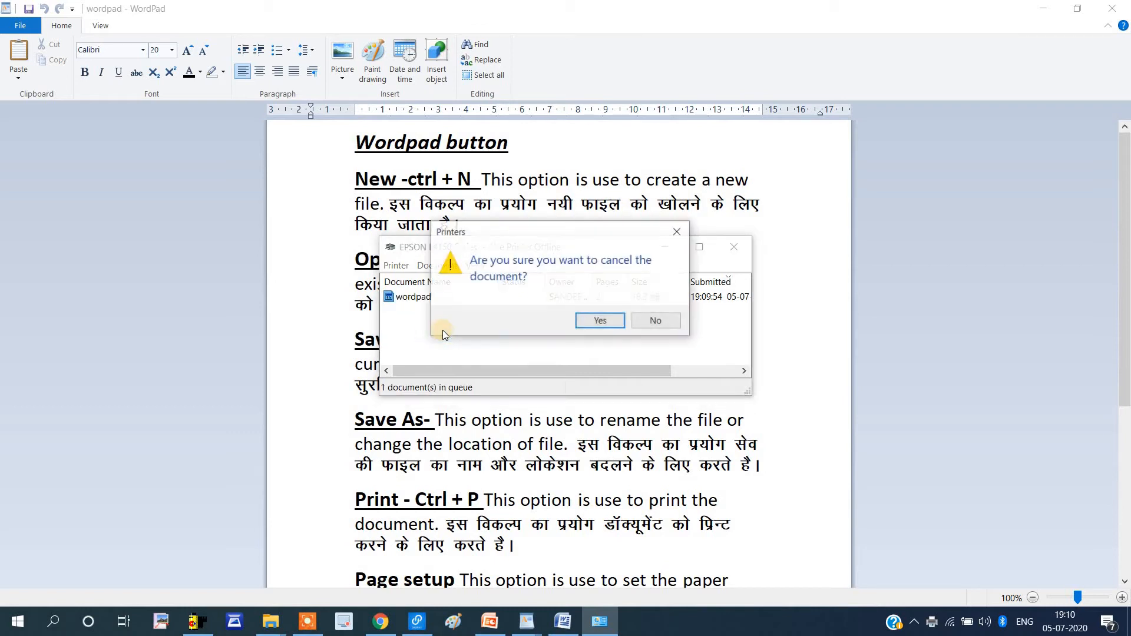
click(596, 321)
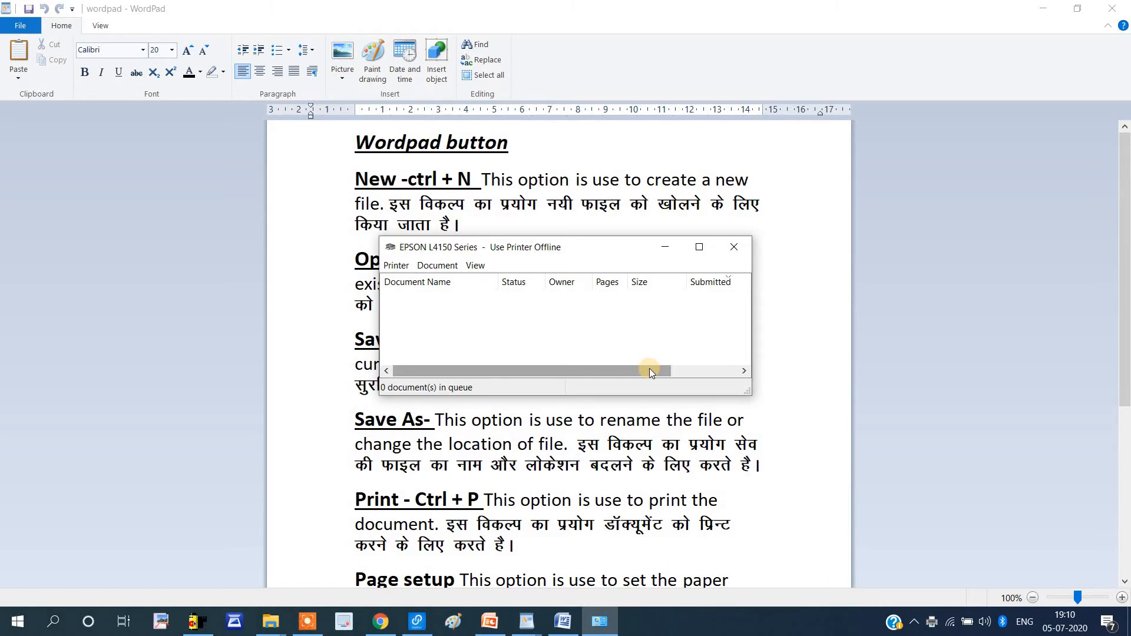
click(734, 247)
Open the document's page setup, browse the available paper sizes and choose A4 210 x 297 mm
click(36, 28)
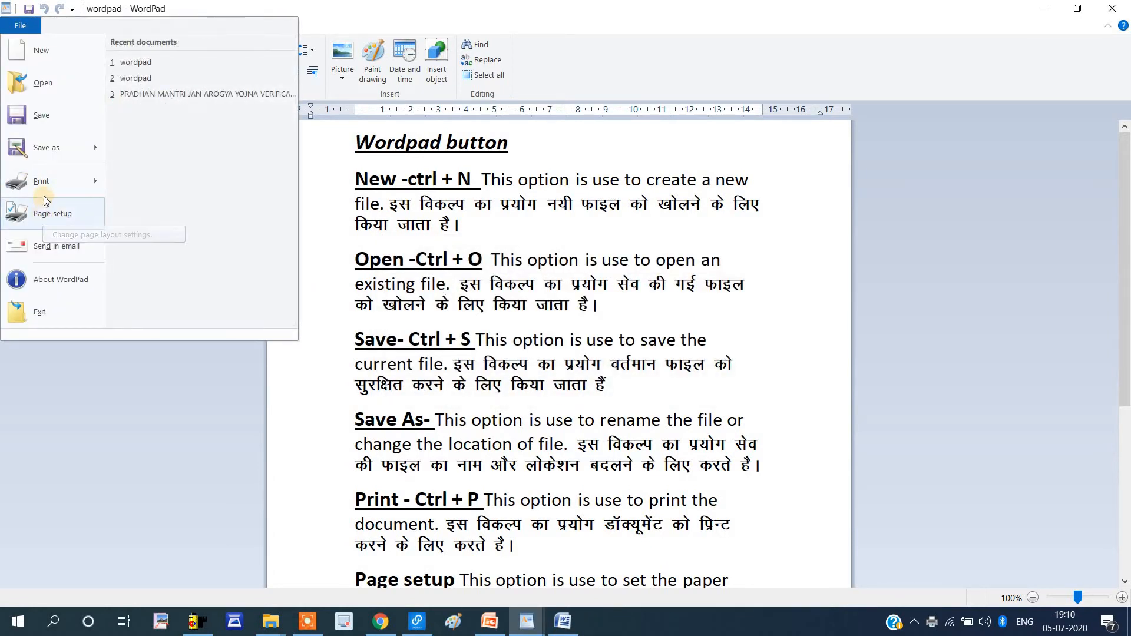
mouse_move(45, 196)
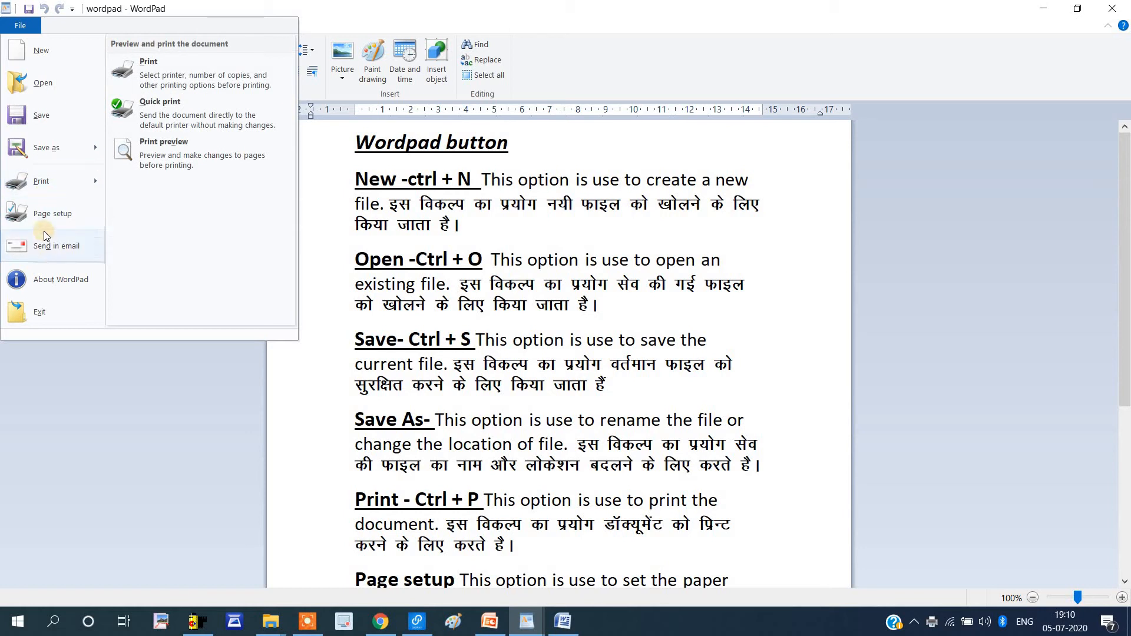
click(44, 221)
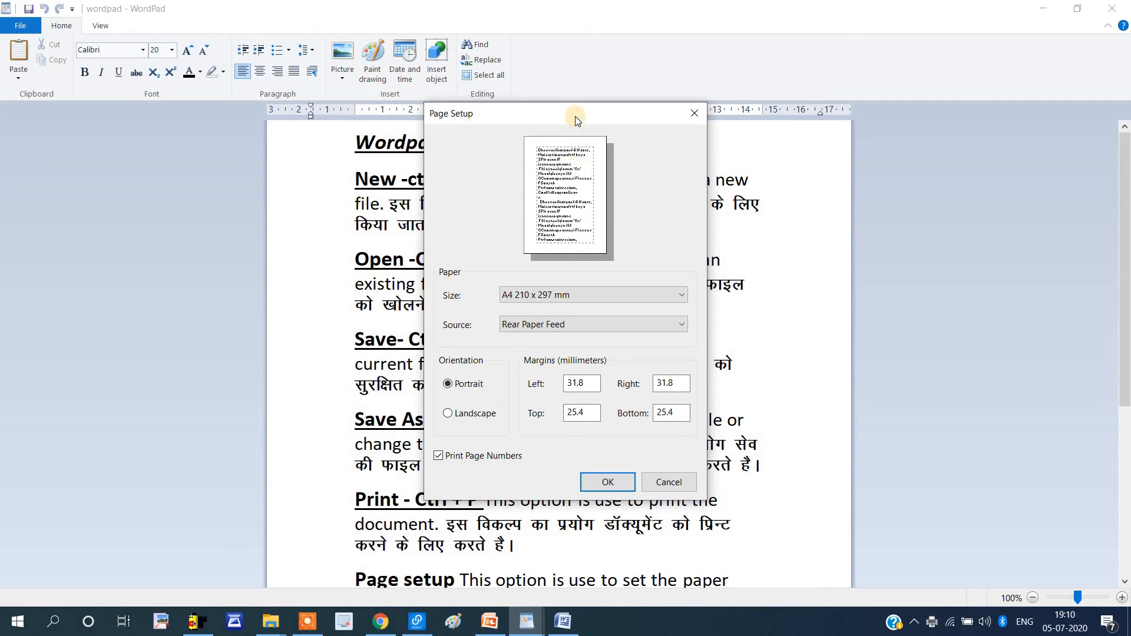
drag(575, 115, 438, 97)
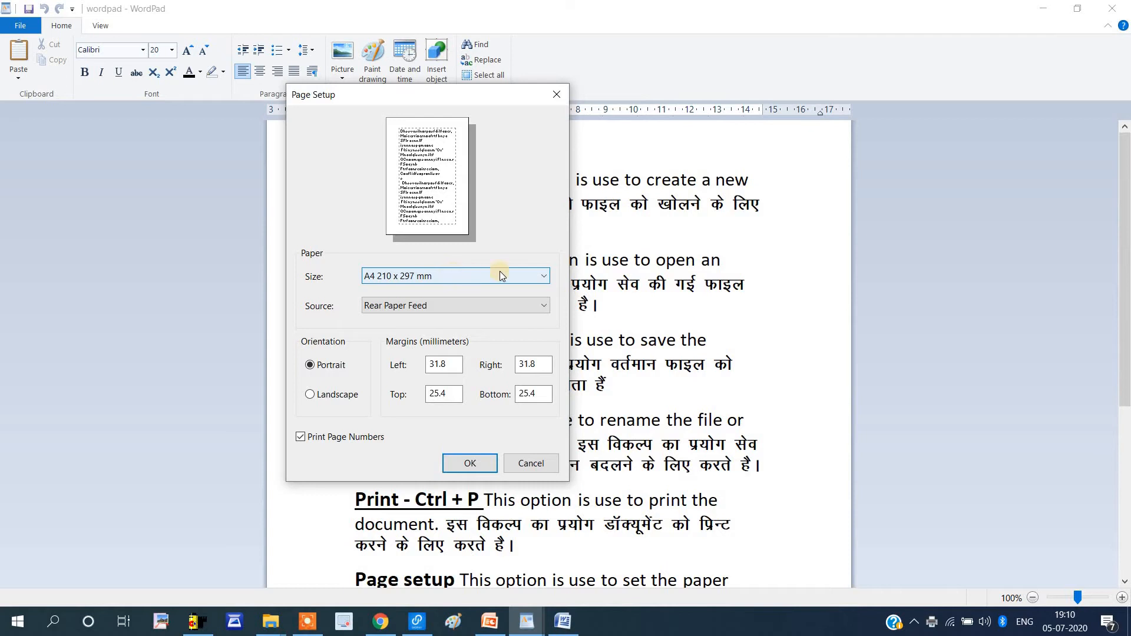
click(422, 281)
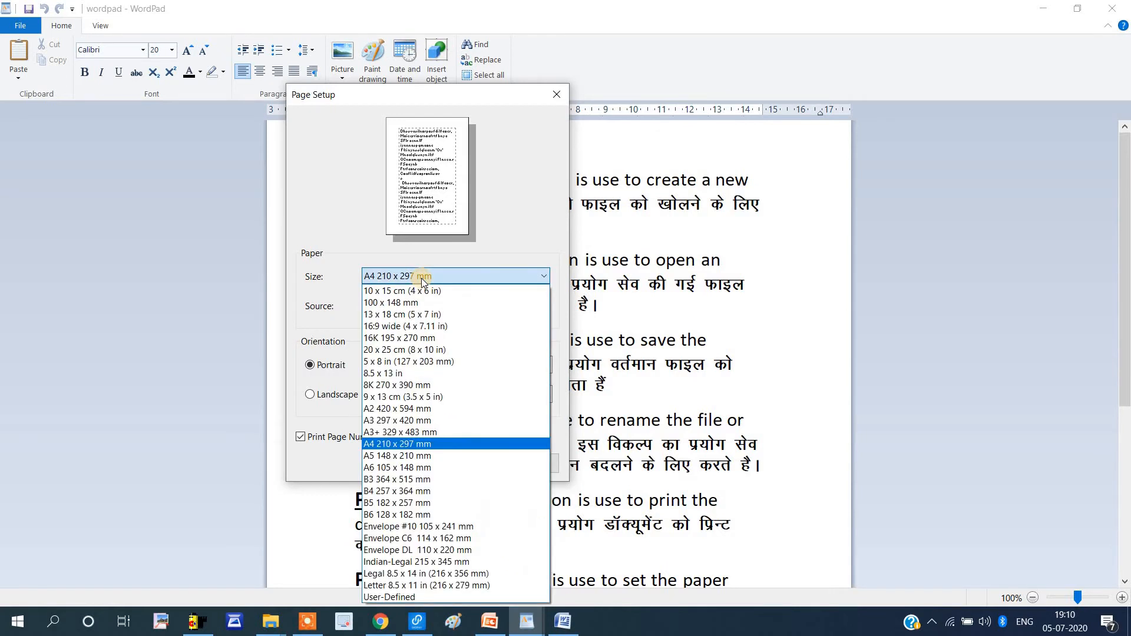
click(422, 279)
click(422, 279)
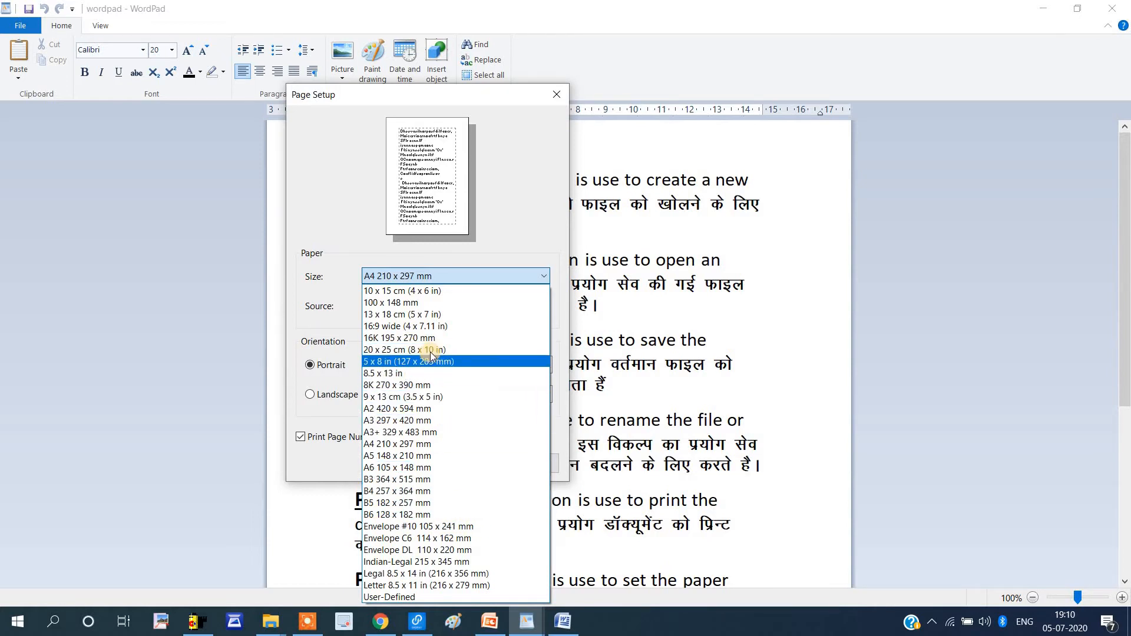
click(386, 444)
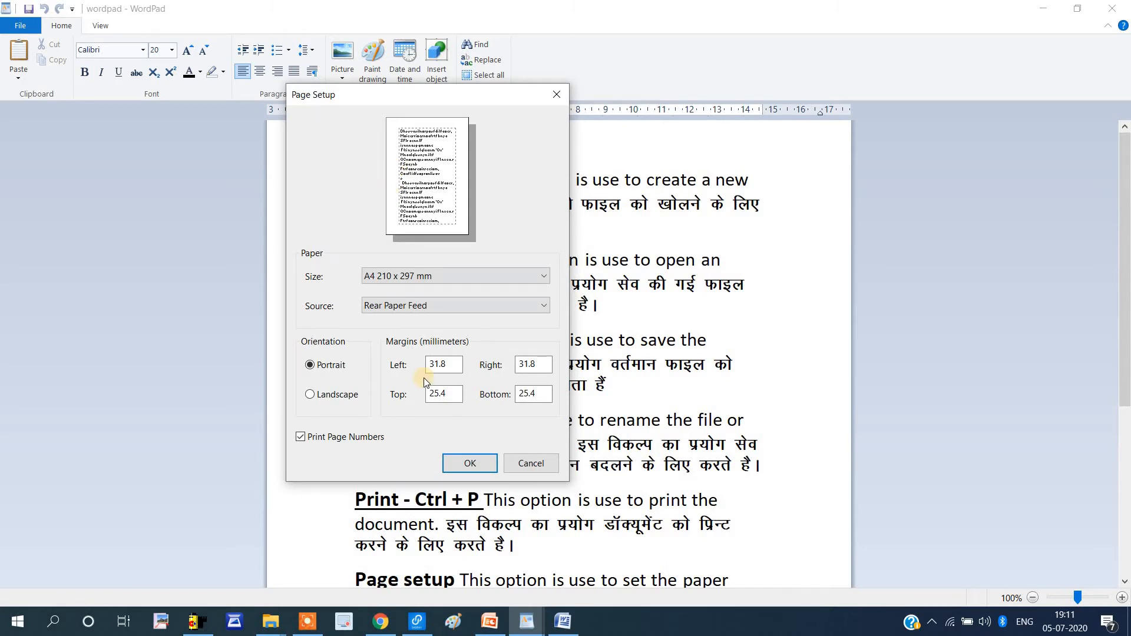
Set the left and right page margins to 10.8 mm each
click(440, 366)
drag(439, 367, 430, 366)
text(5)
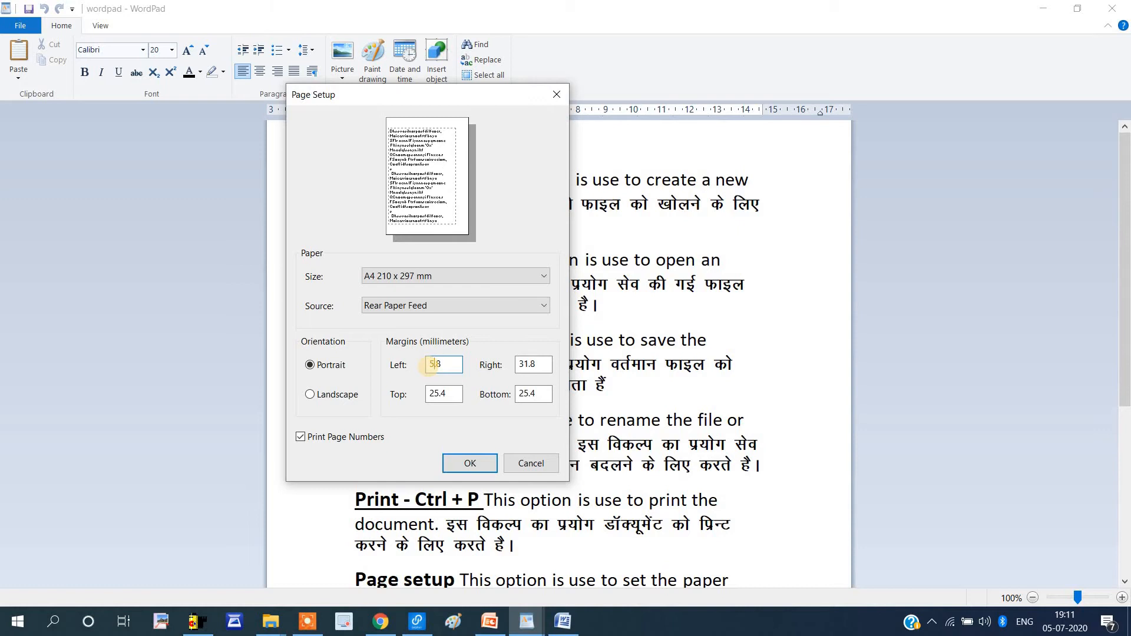
drag(427, 366, 440, 366)
text(10.8)
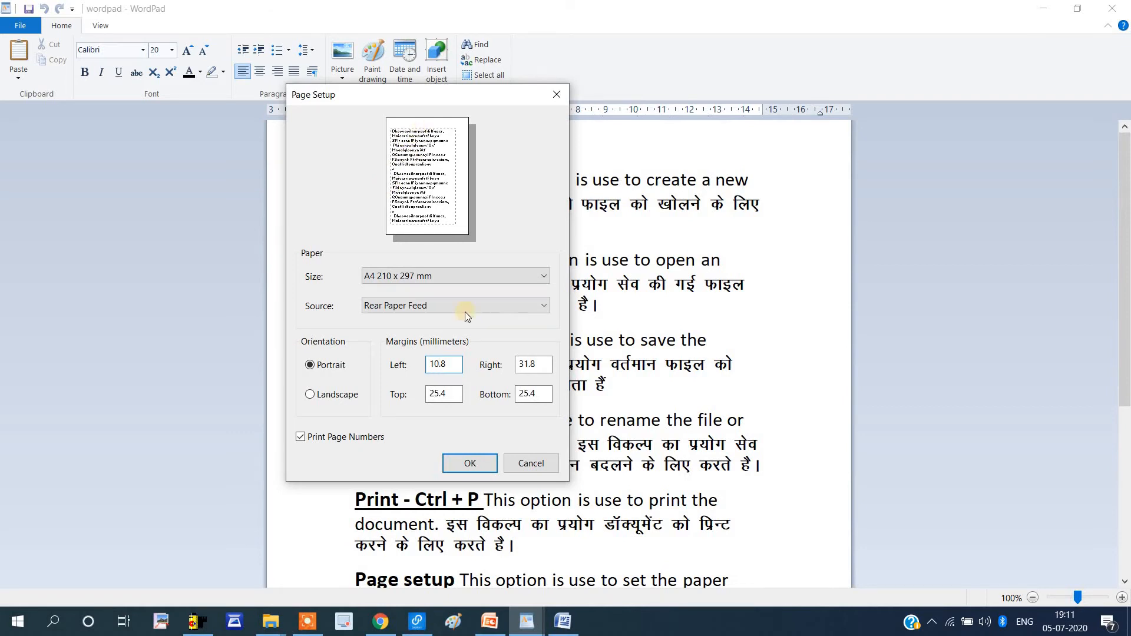
drag(529, 365, 495, 366)
text(10.8)
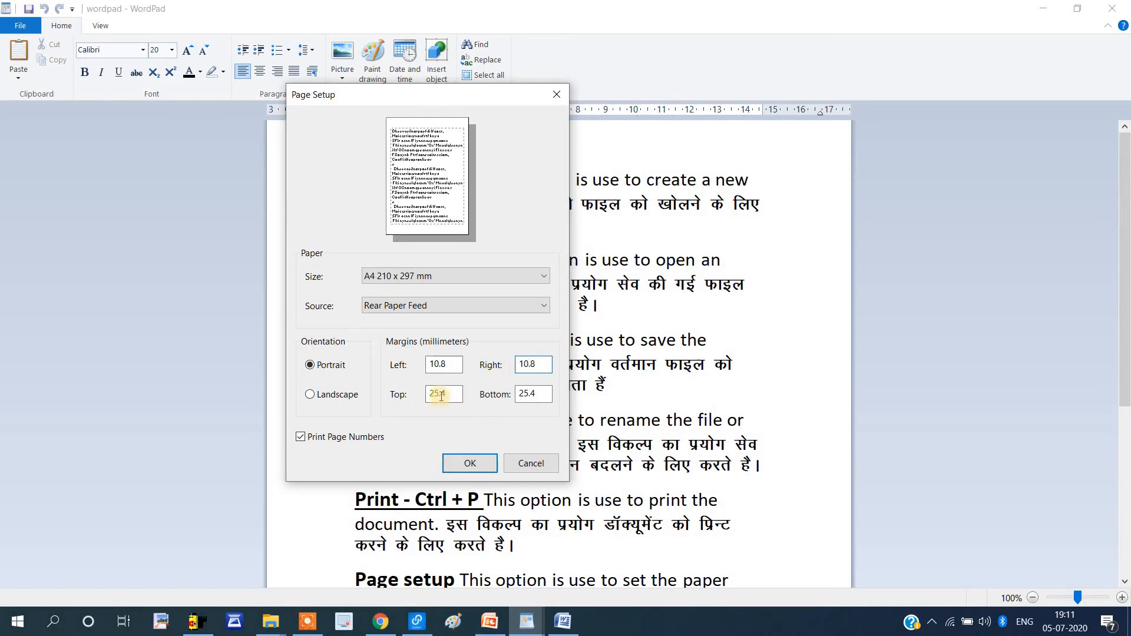
Set the top and bottom page margins to 10.4 mm each
drag(454, 394, 404, 395)
text(10.4)
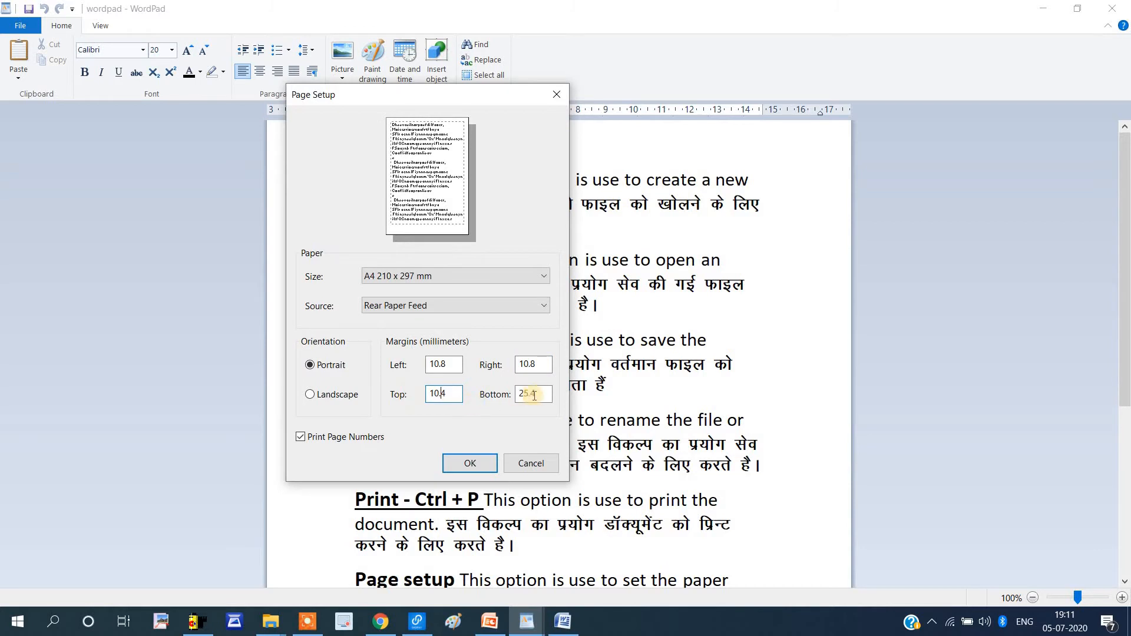
drag(528, 395, 508, 394)
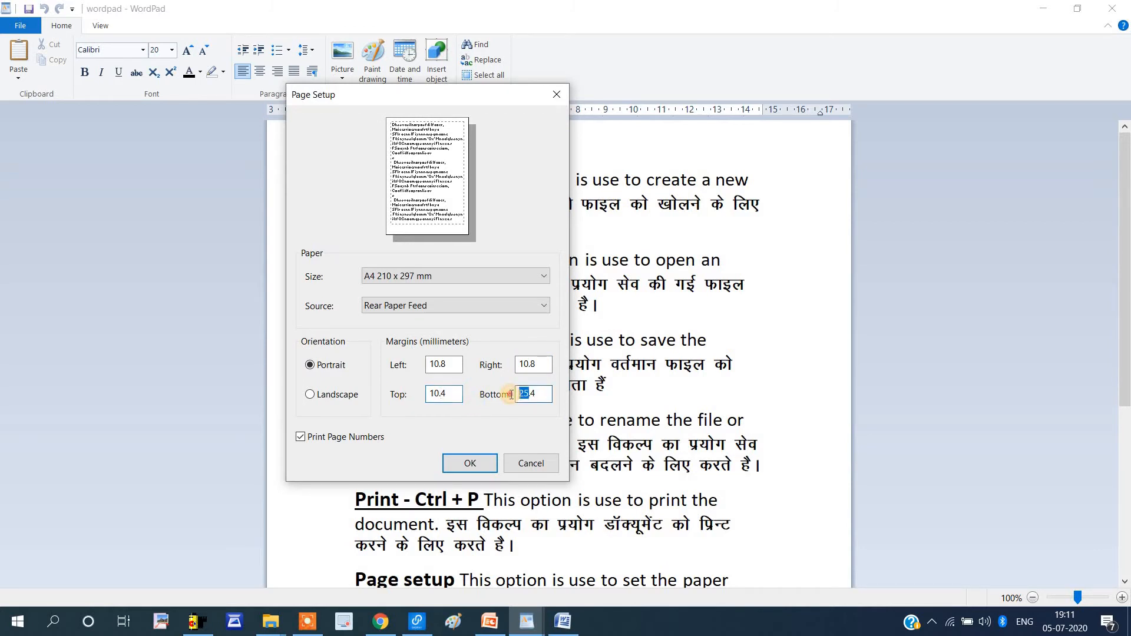
text(10.4)
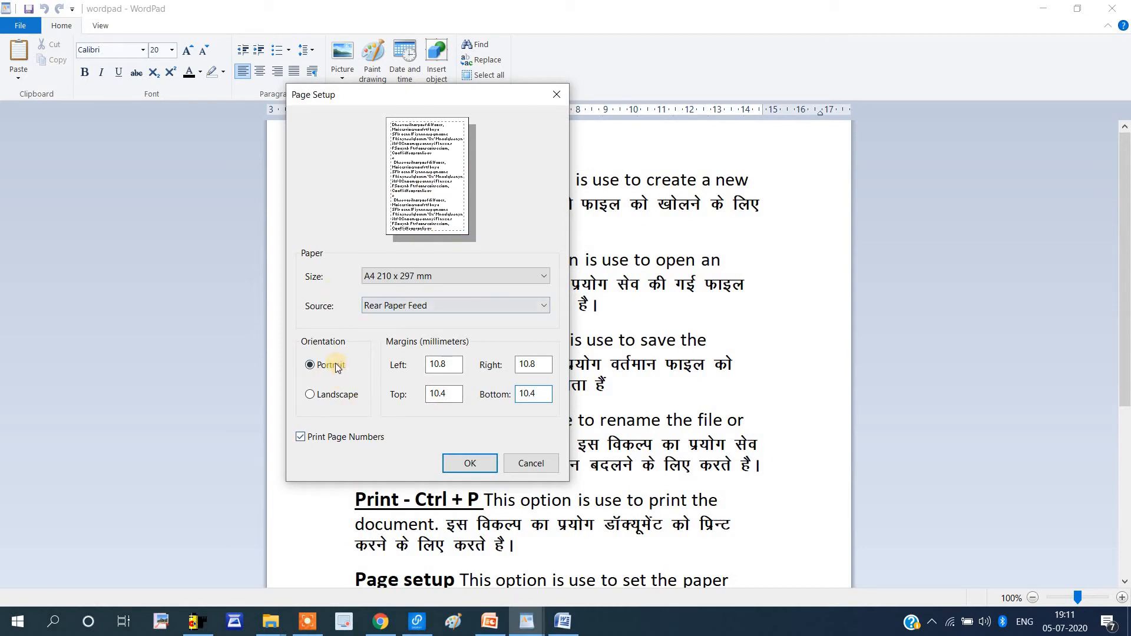
Preview the Landscape orientation, switch back to Portrait and apply the page setup
click(334, 396)
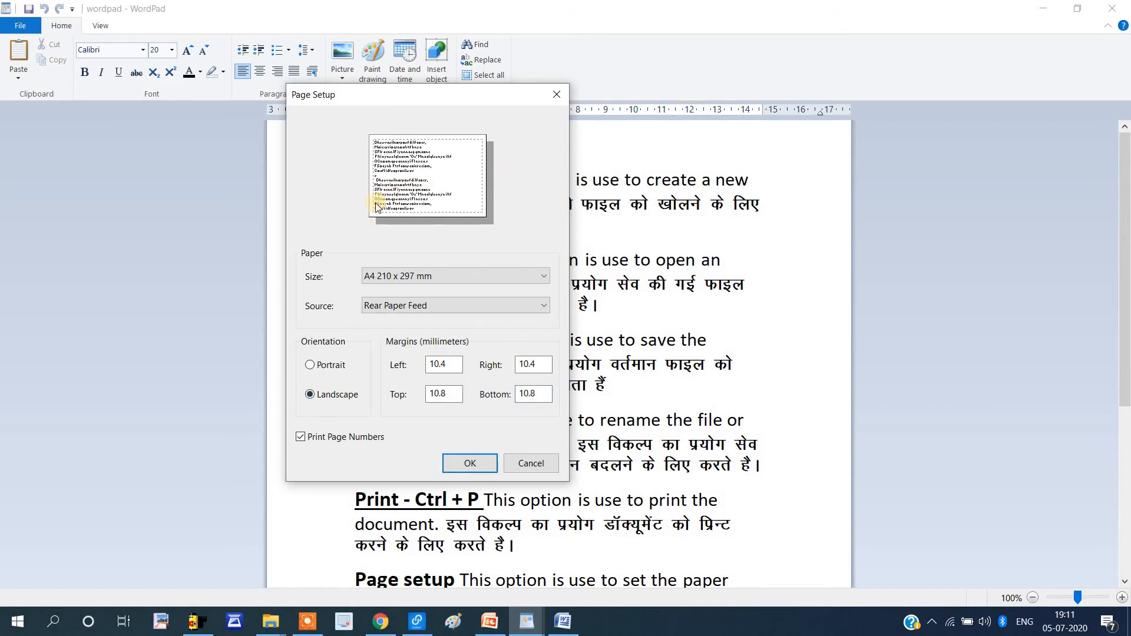
click(326, 365)
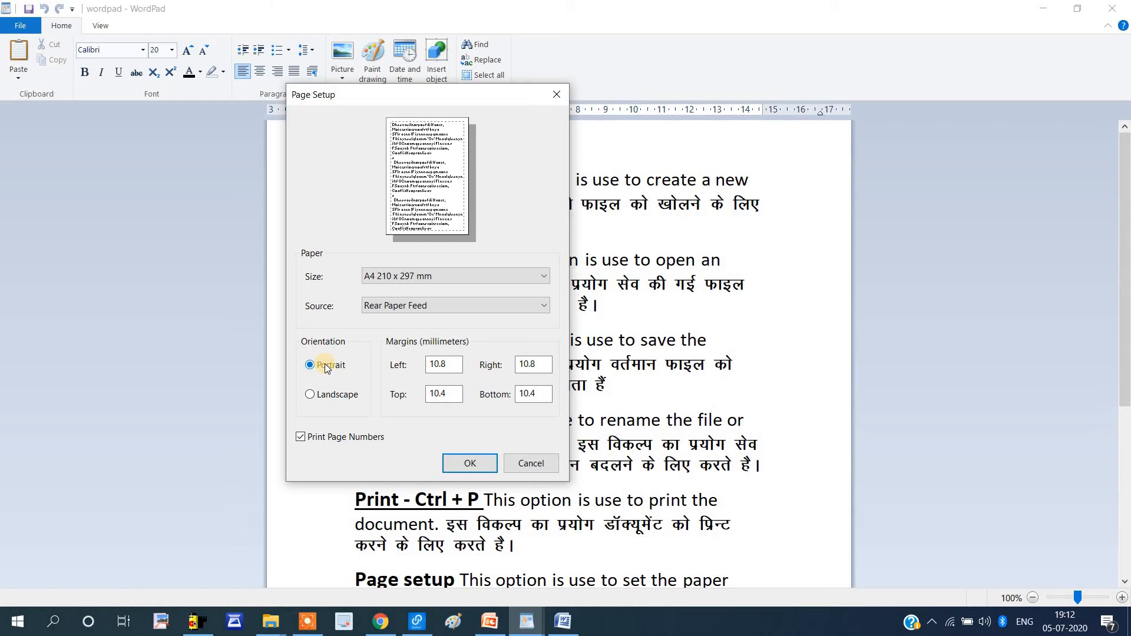
click(473, 465)
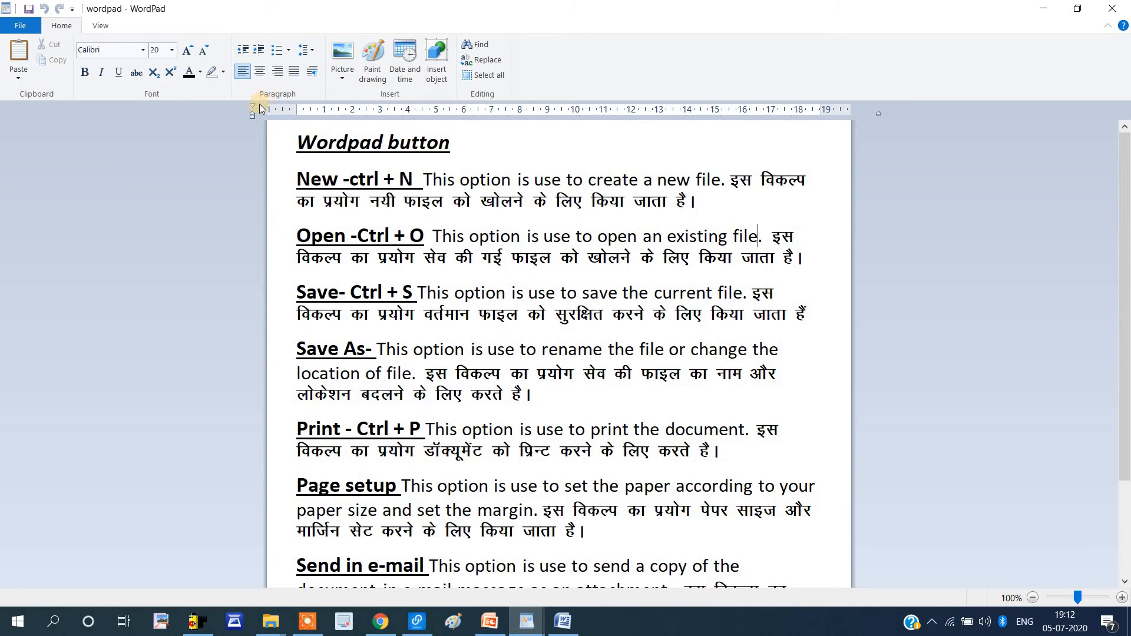
Select the whole document and align its left indent with the zero mark of the ruler
drag(252, 115, 265, 114)
click(325, 129)
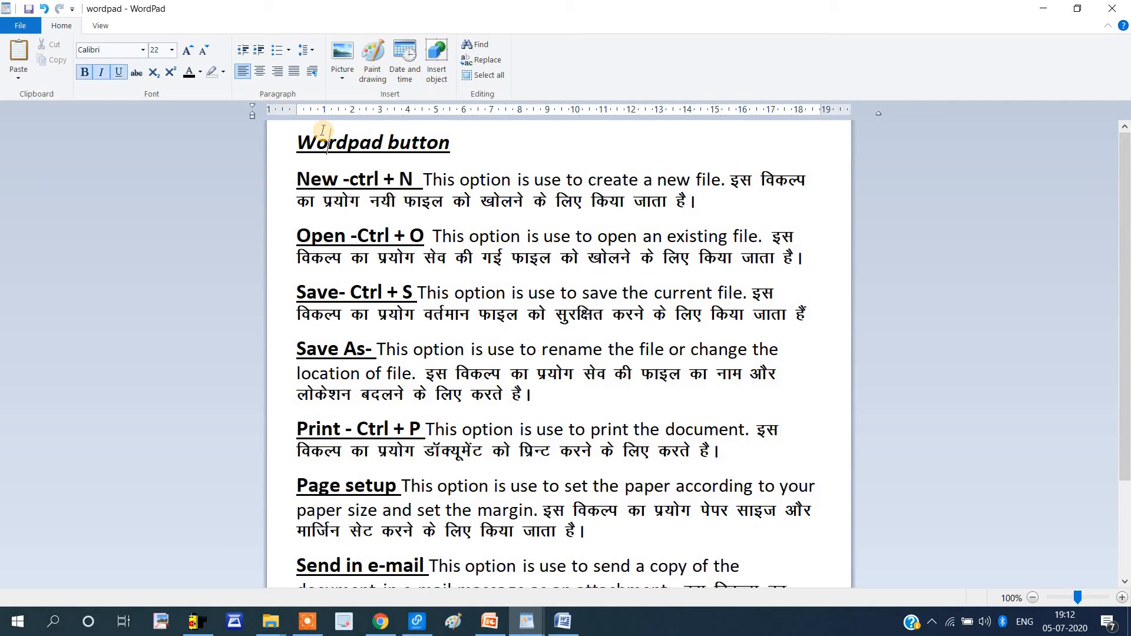
click(278, 136)
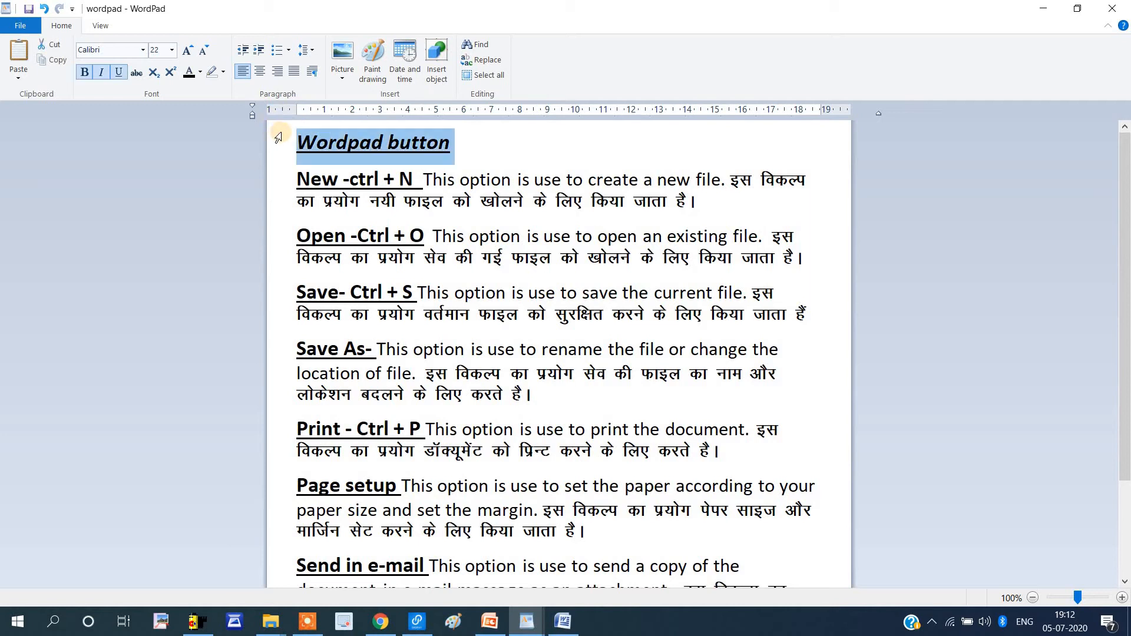
key(ctrl+a)
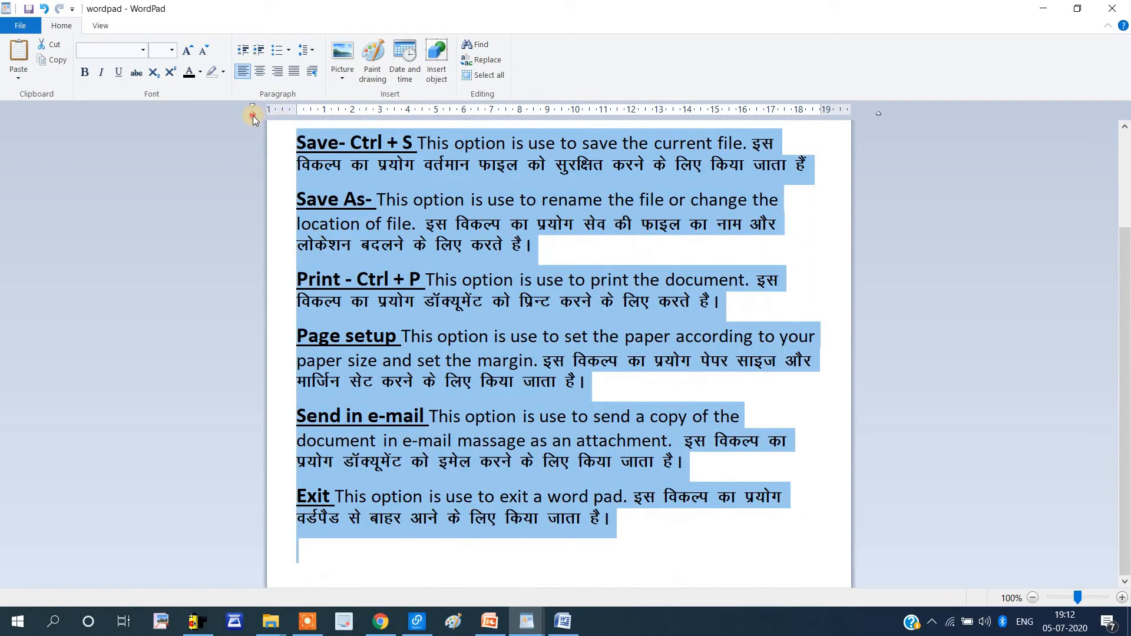
click(318, 223)
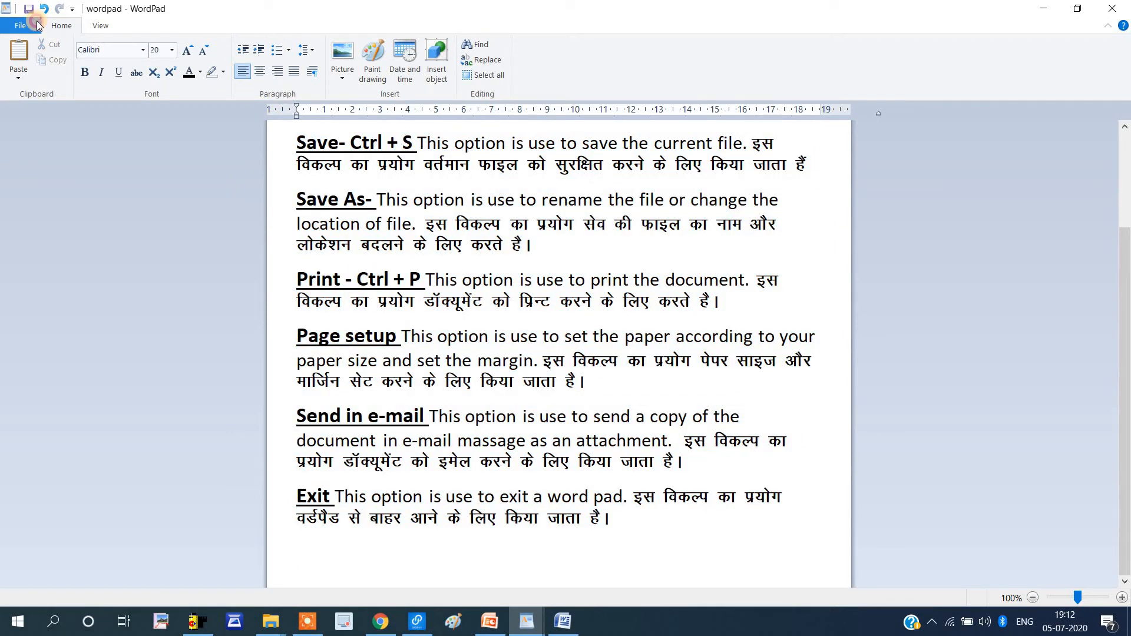
View the About WordPad information and the Exit option, and return to the document without exiting
click(20, 25)
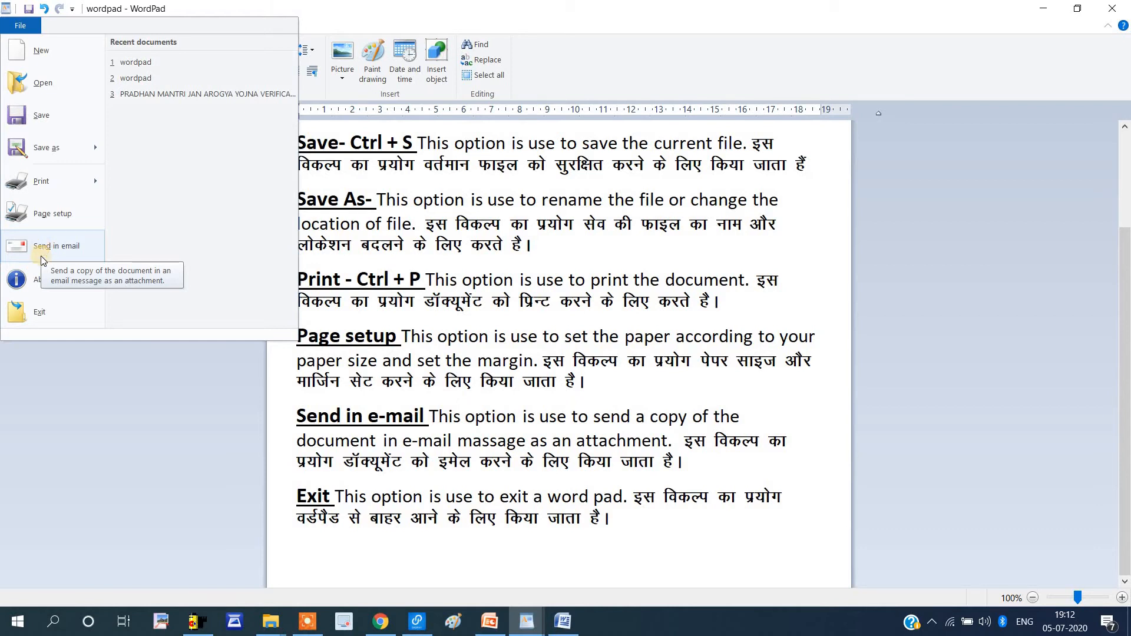
click(55, 296)
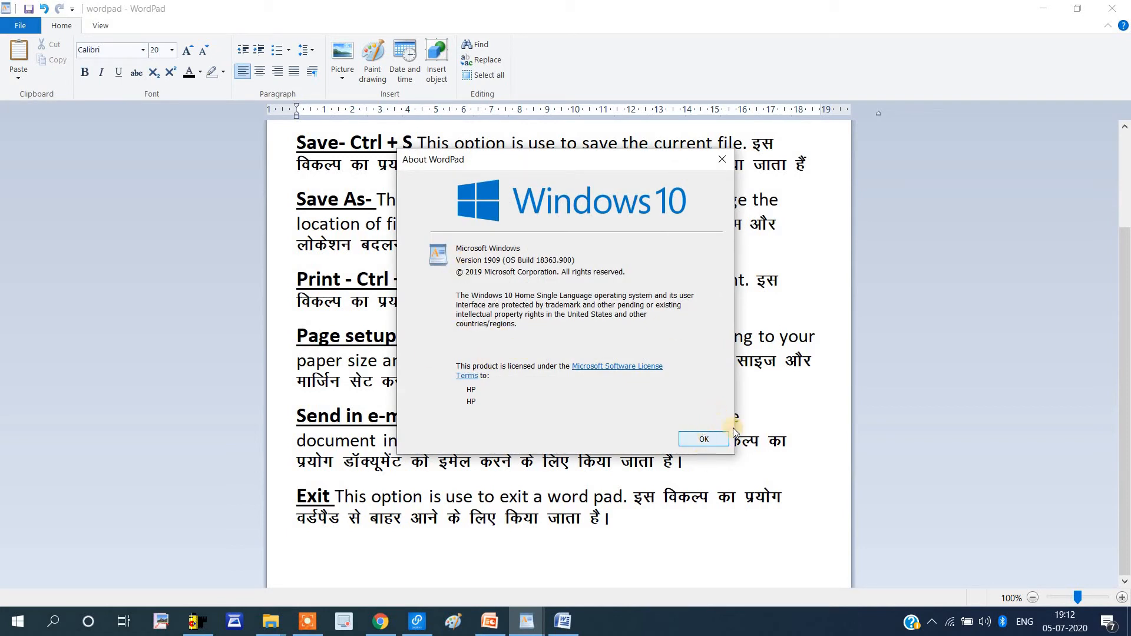
click(708, 444)
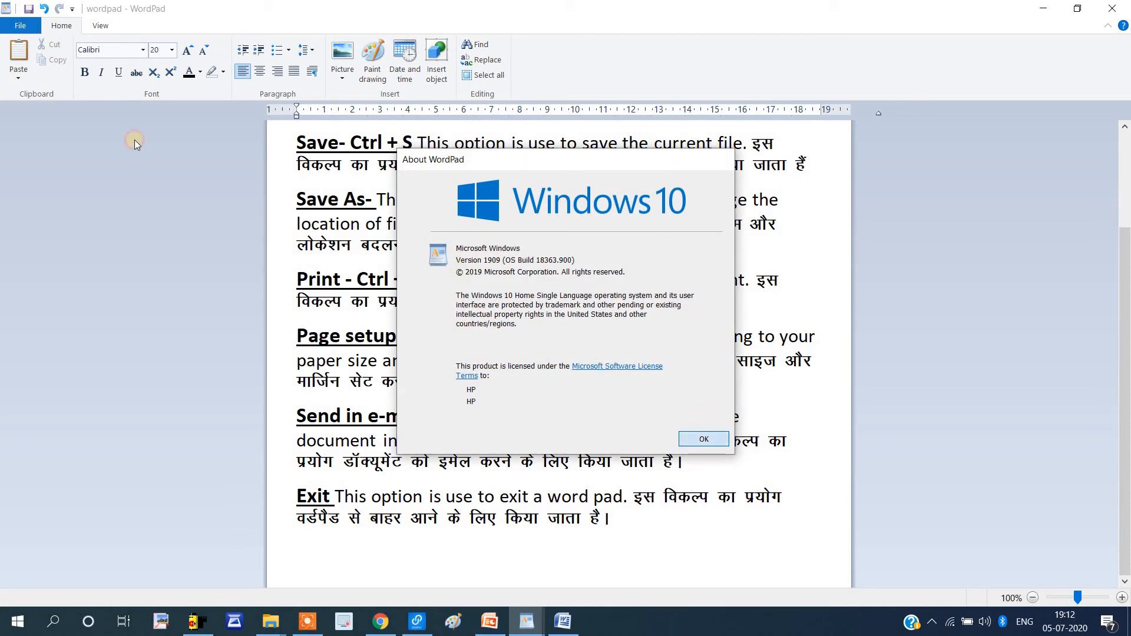
click(14, 24)
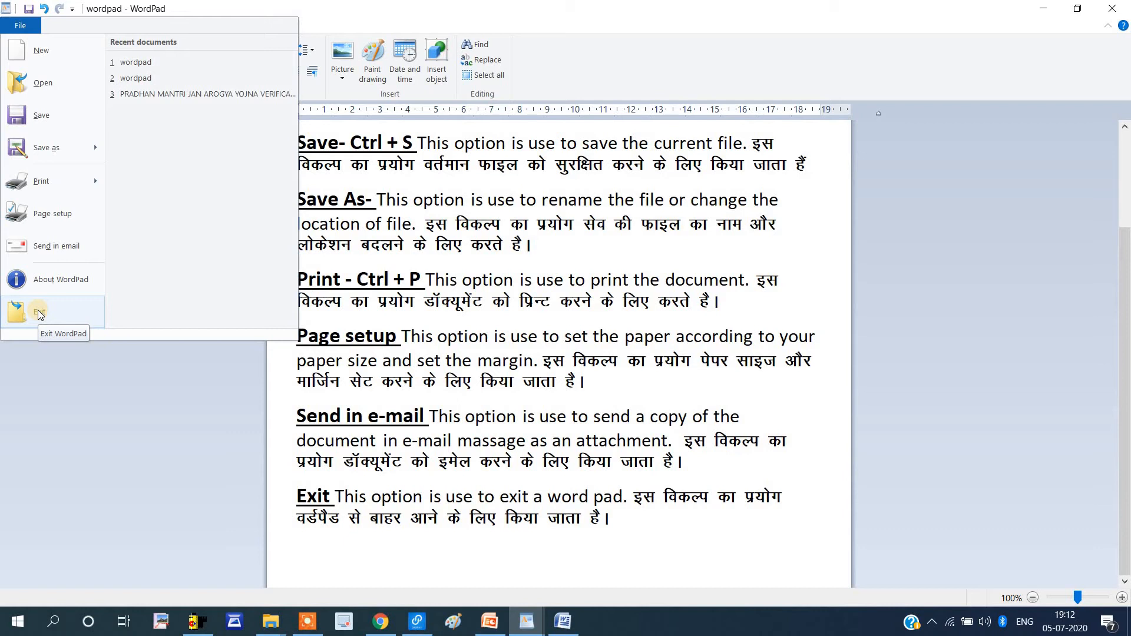
click(320, 224)
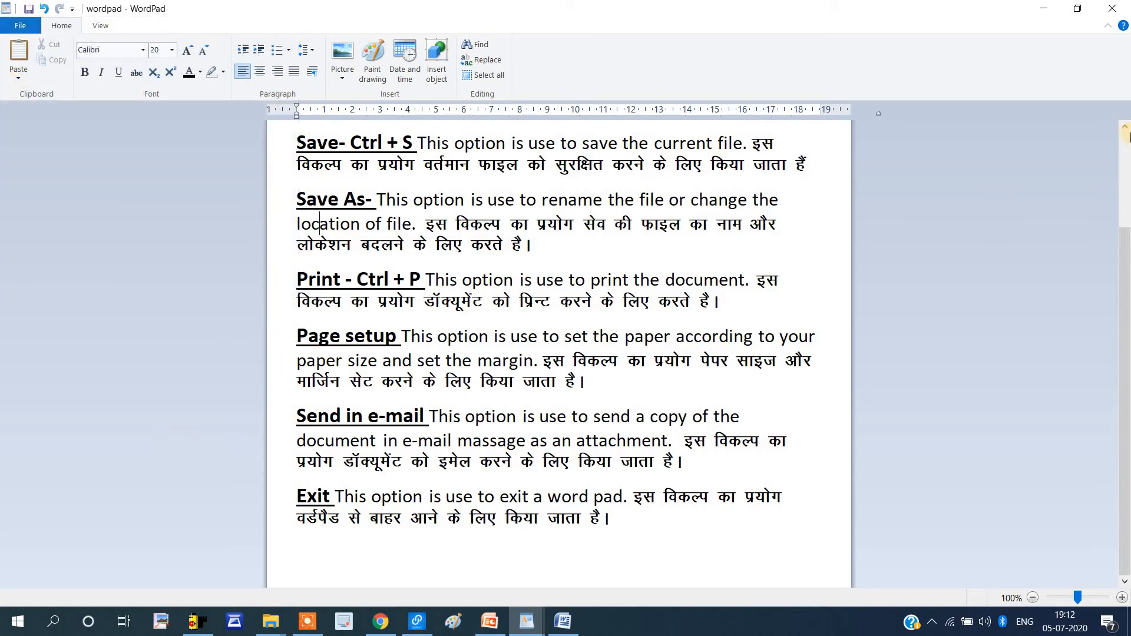
Cut the "New -ctrl + N" paragraph and paste it back under the "Wordpad button" heading
drag(1128, 254, 1128, 133)
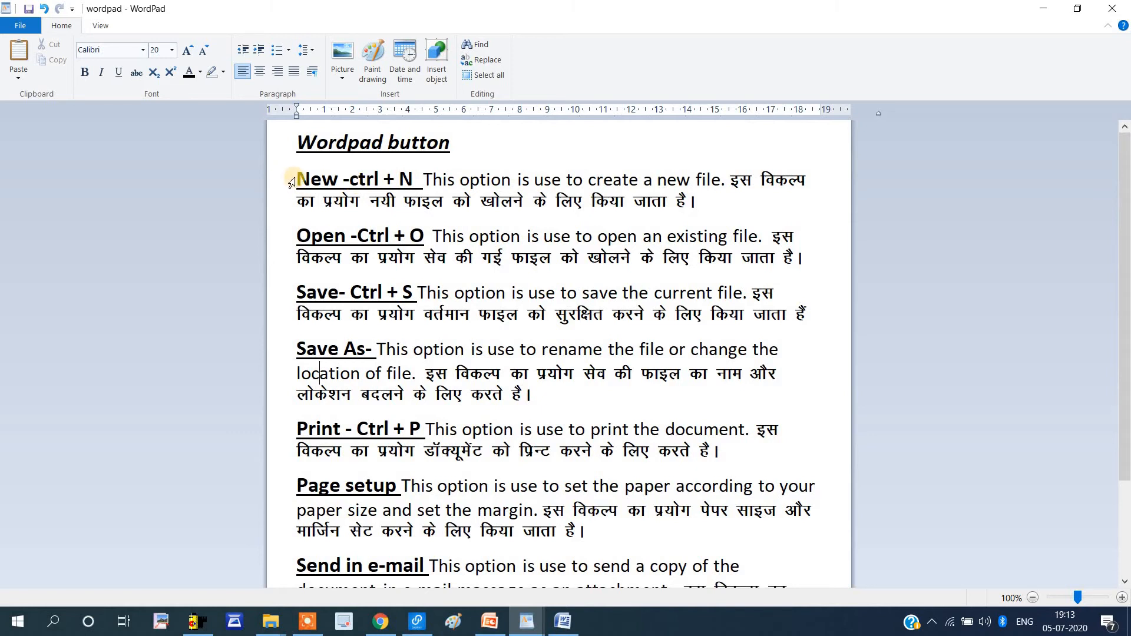
drag(300, 178, 776, 207)
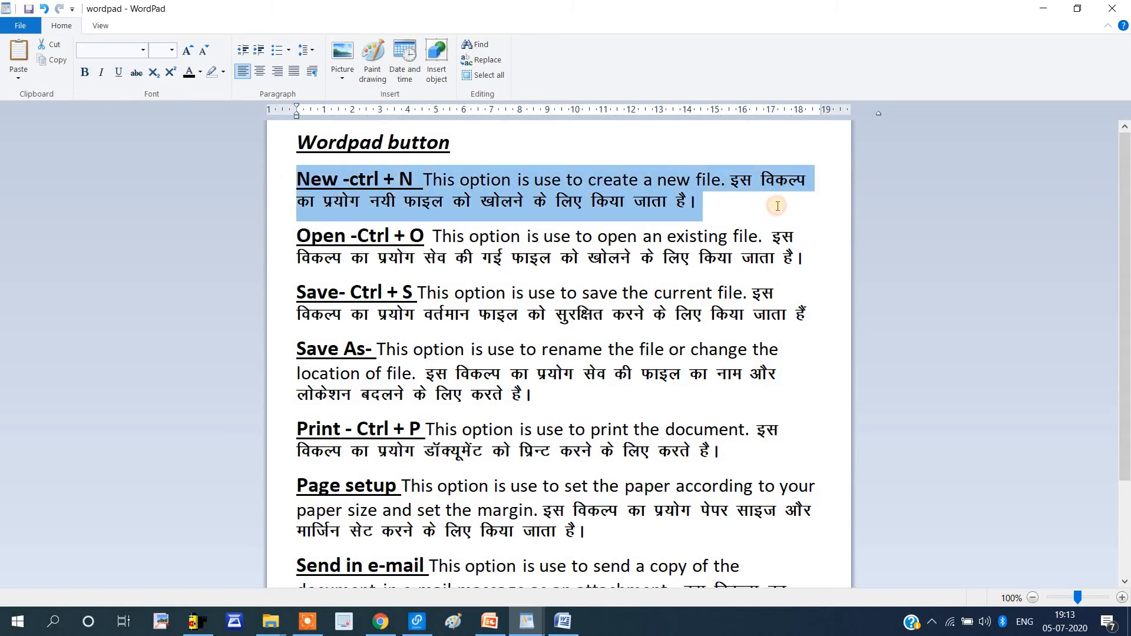
click(48, 48)
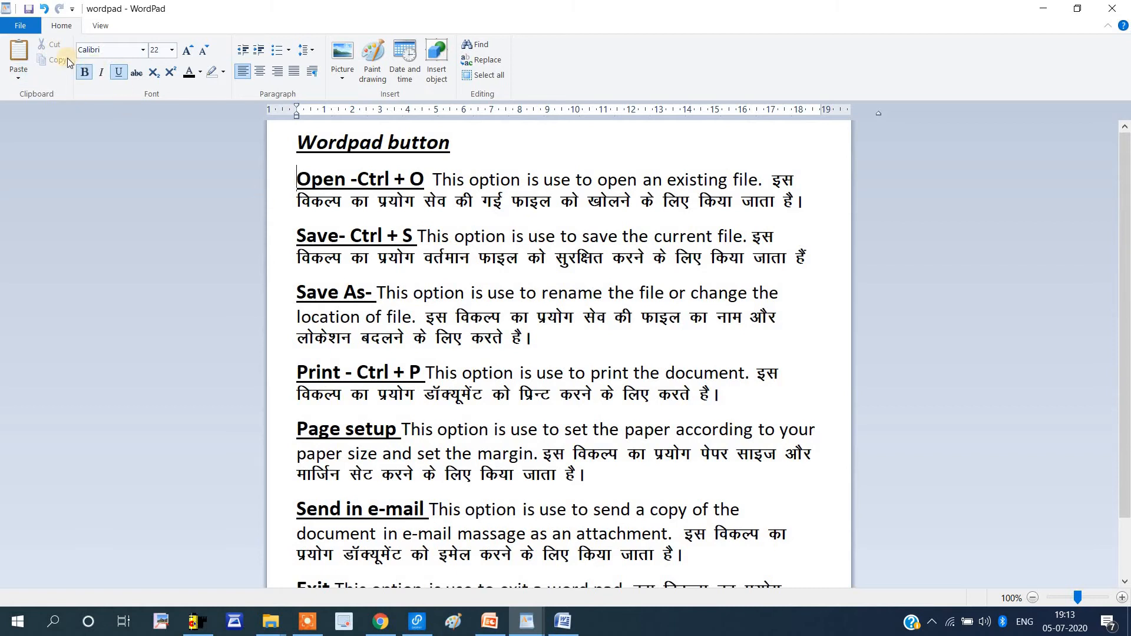
click(20, 50)
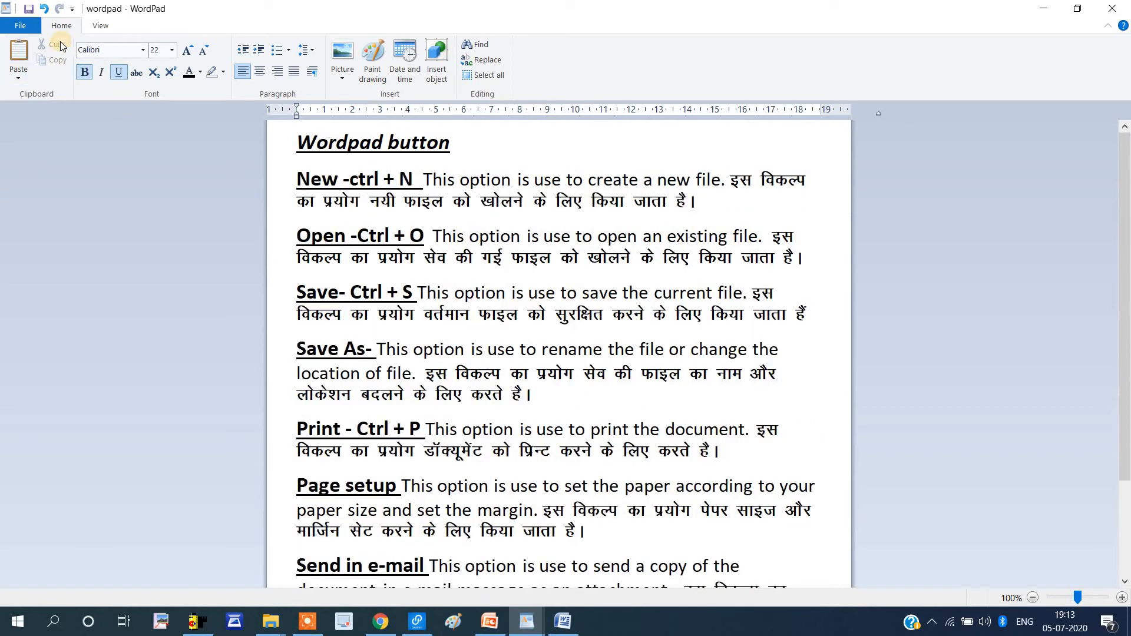
Move the "New -ctrl + N" paragraph below the "Save As-" paragraph by cutting and pasting it, and undo the move
drag(298, 176, 451, 206)
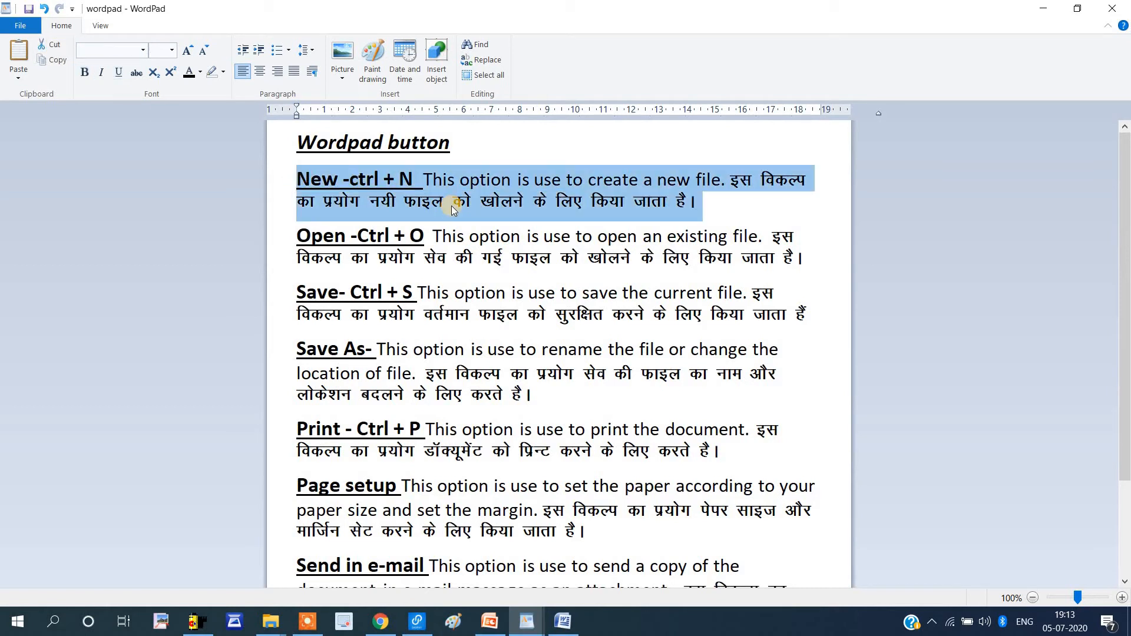
click(55, 46)
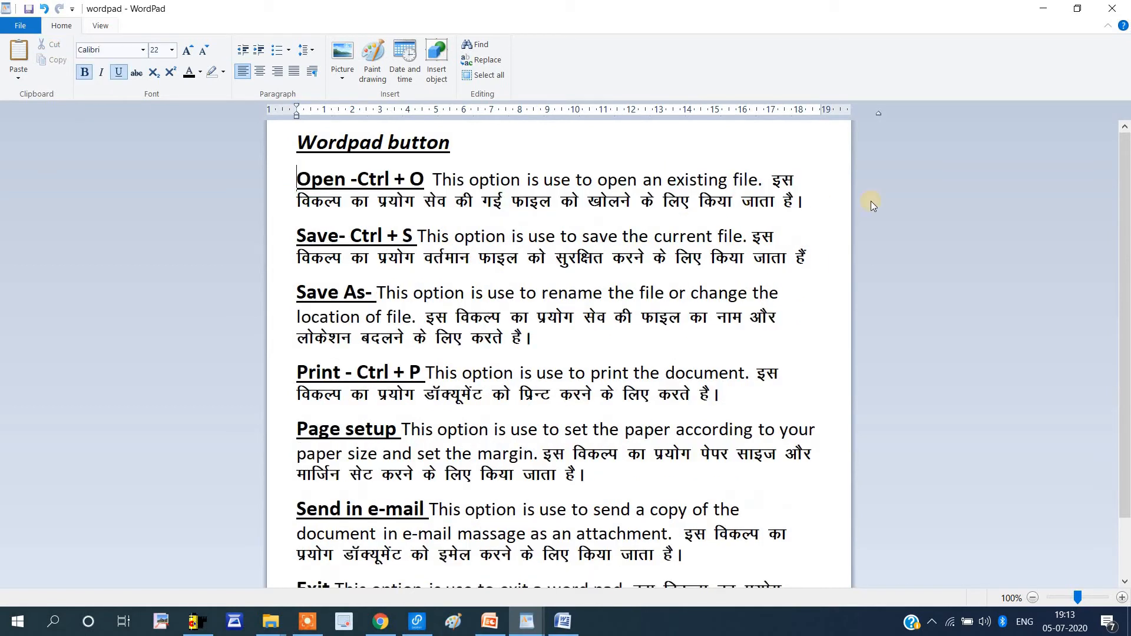
click(566, 342)
key(Return)
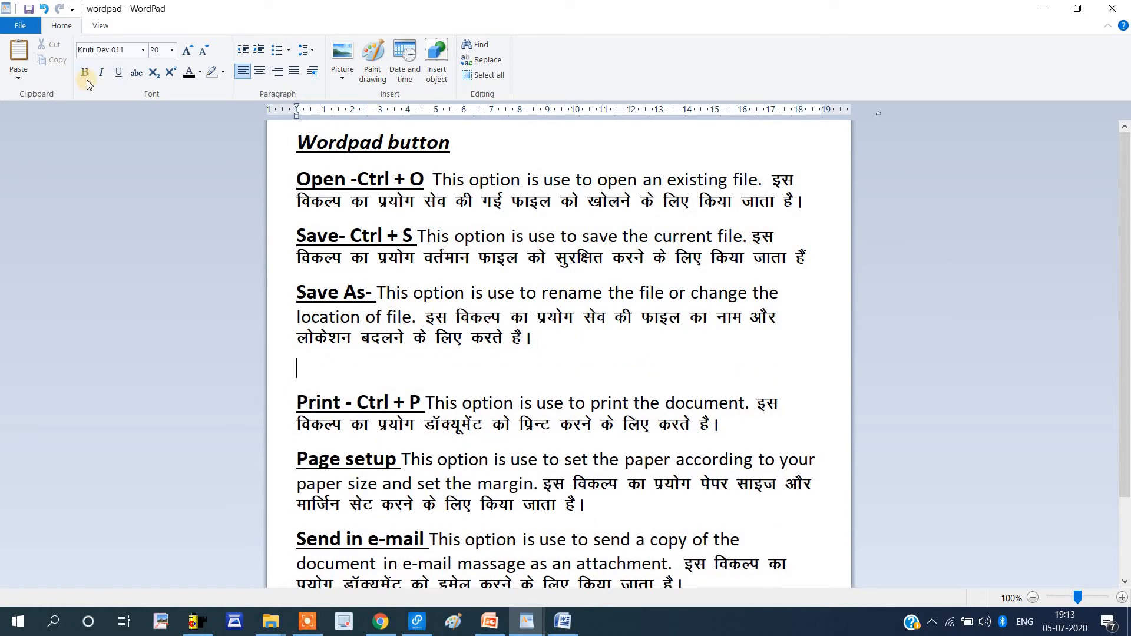
click(18, 52)
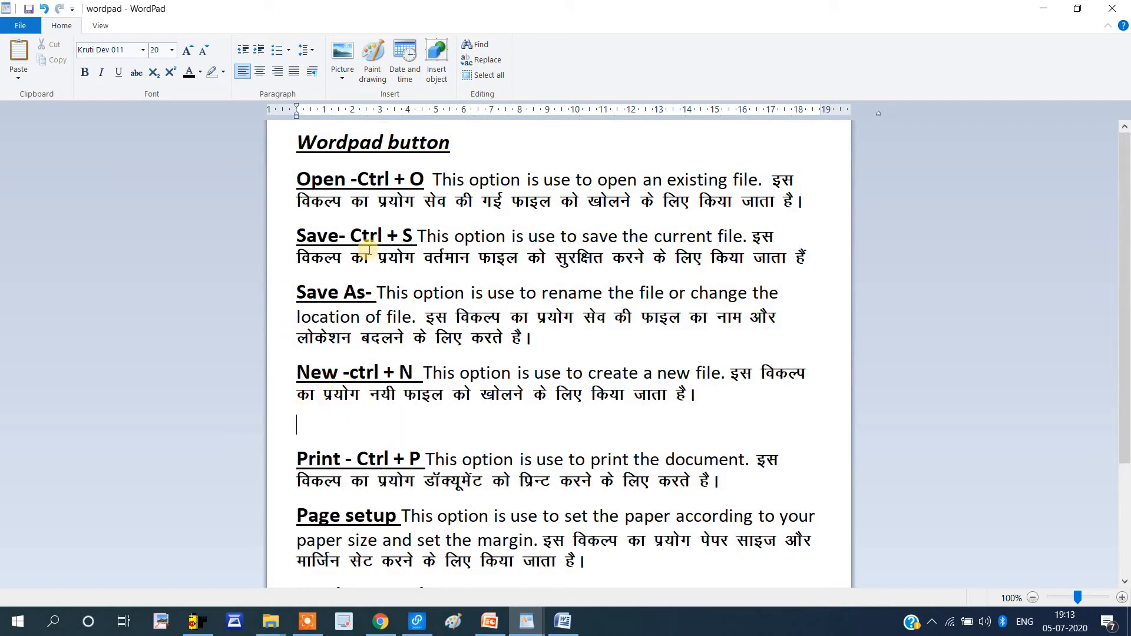
key(ctrl+z)
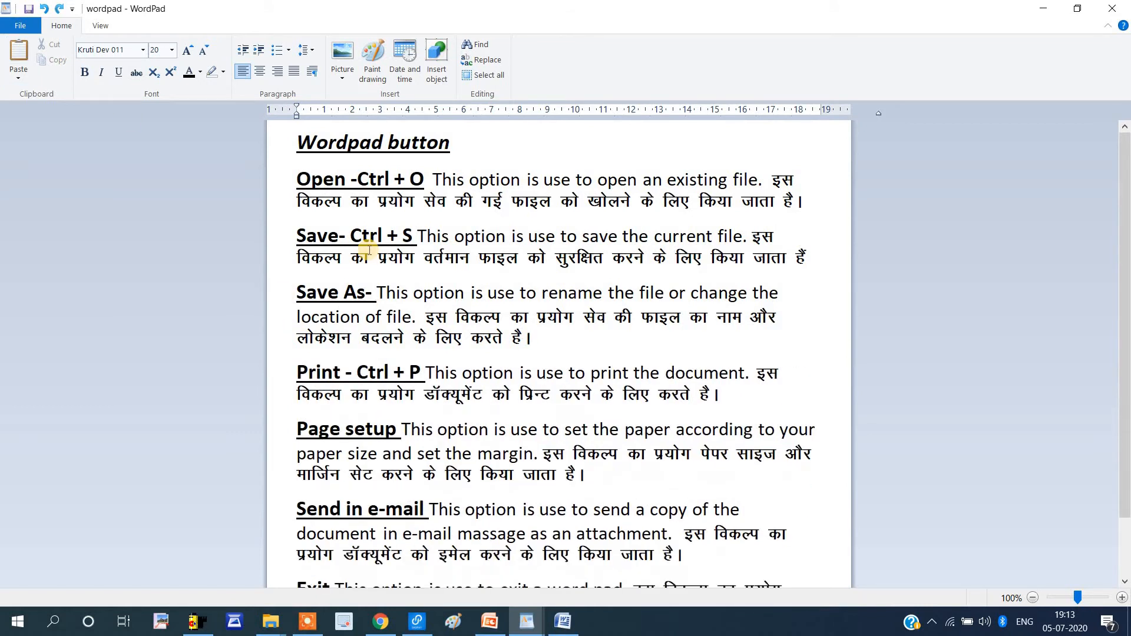
key(ctrl+y)
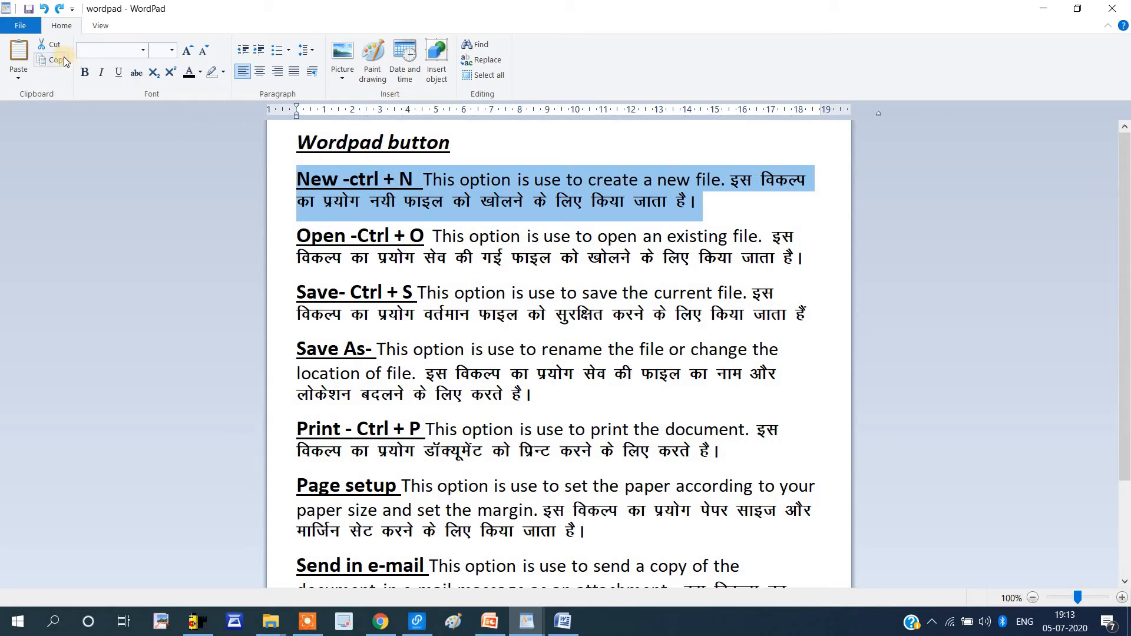
Paste a copy of the "New -ctrl + N" paragraph on a new line directly below the original, and undo the insertion
click(713, 206)
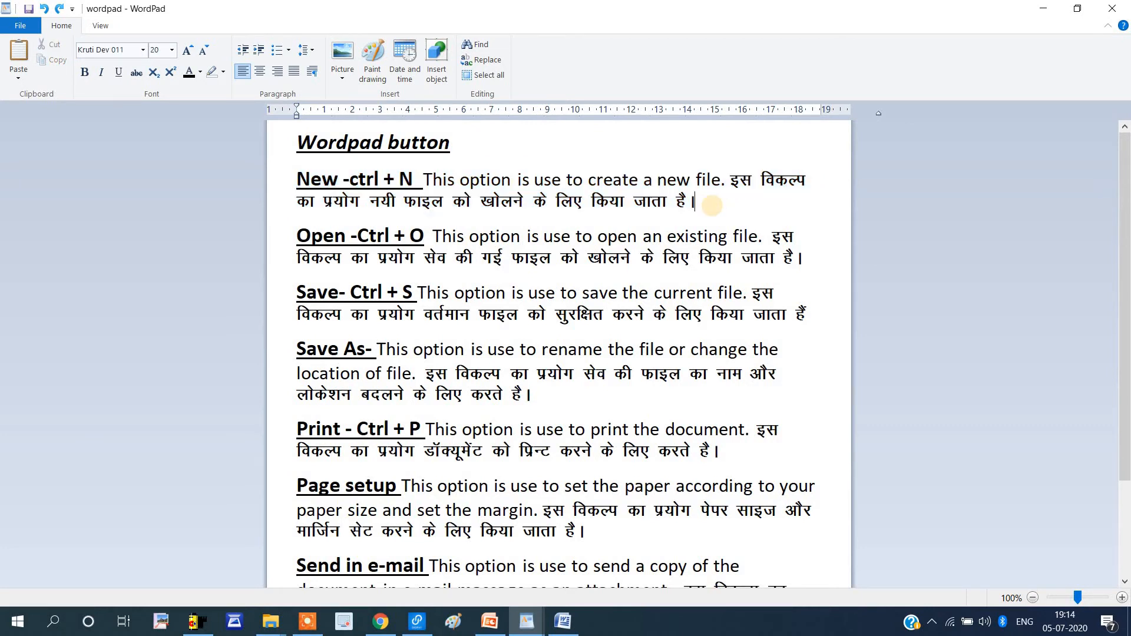
key(Return)
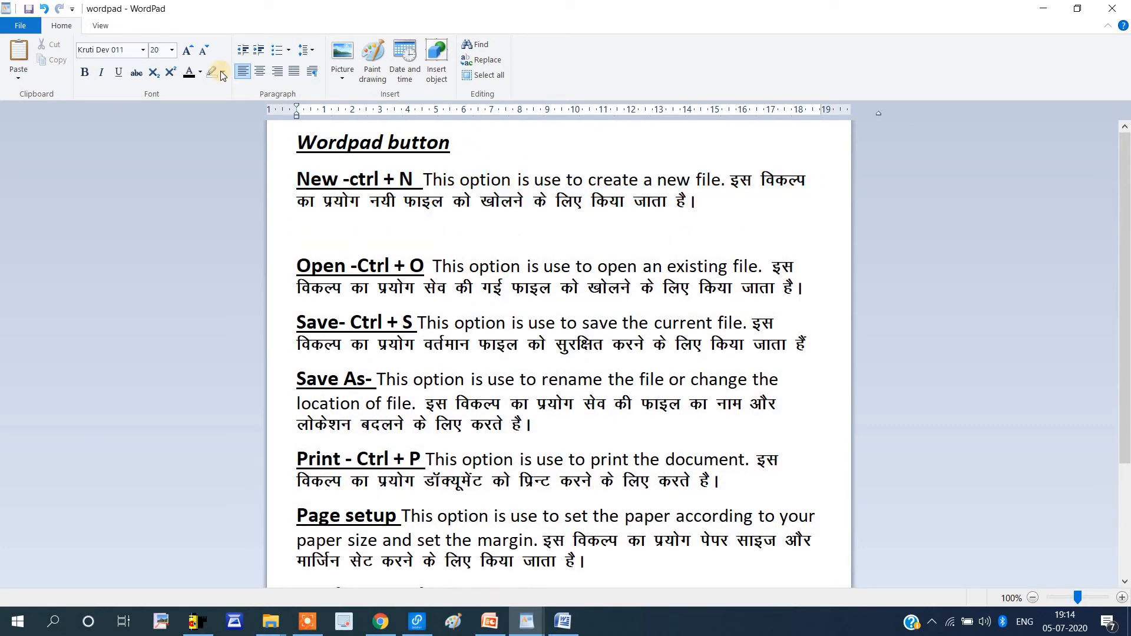
click(19, 54)
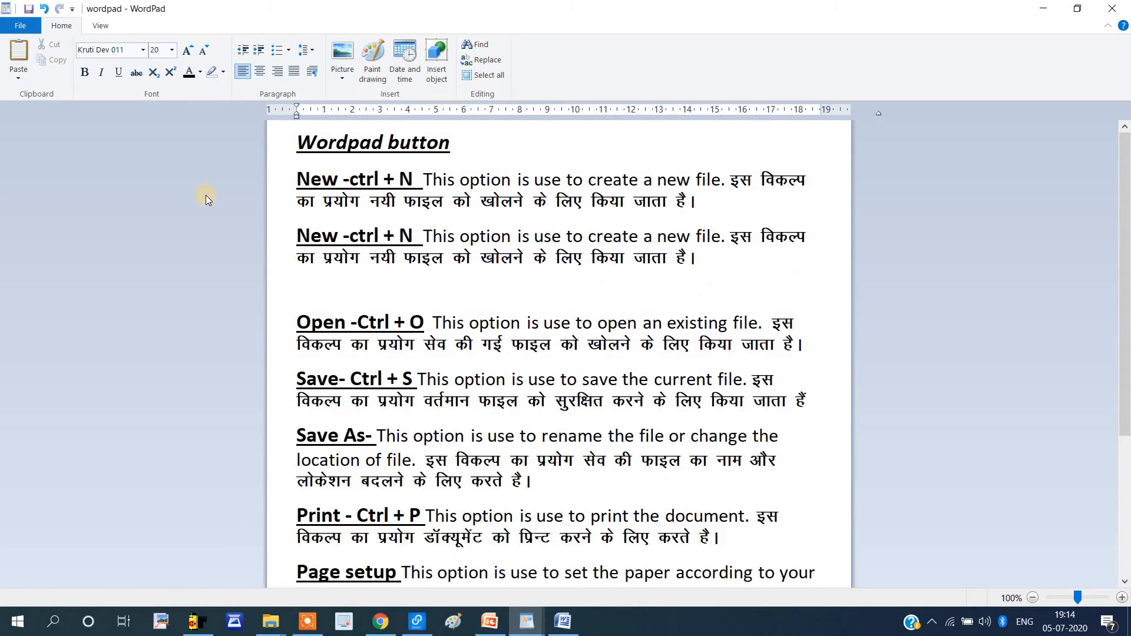
key(ctrl+z)
key(BackSpace)
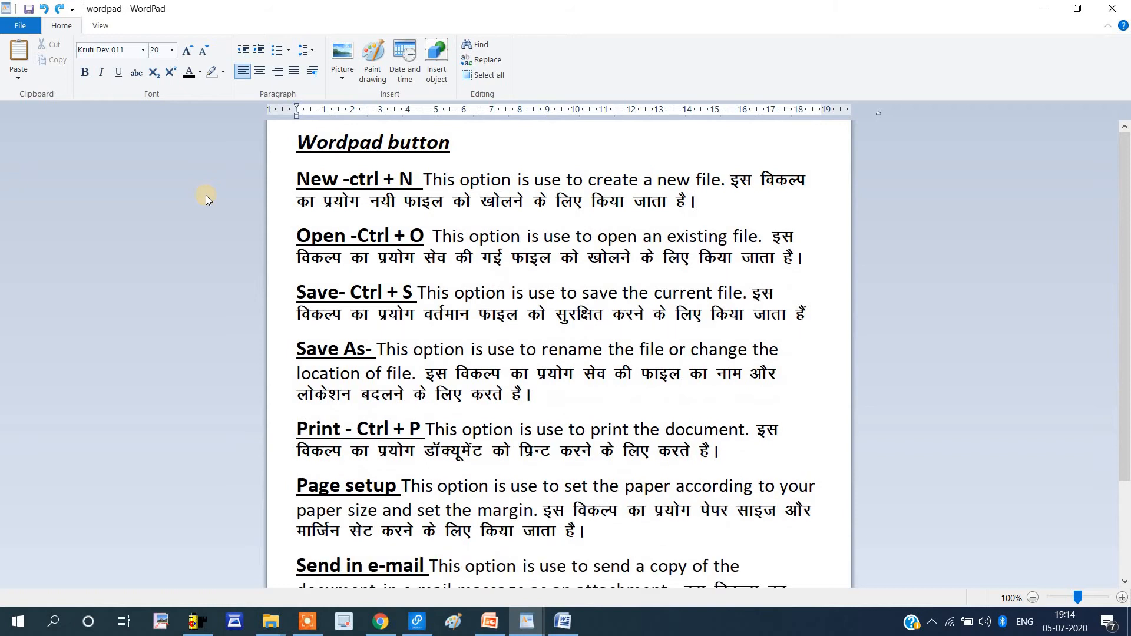
Copy the New, Open and Save paragraphs together, paste them below the "Save- Ctrl + S" paragraph, and undo the insertion
drag(296, 179, 852, 318)
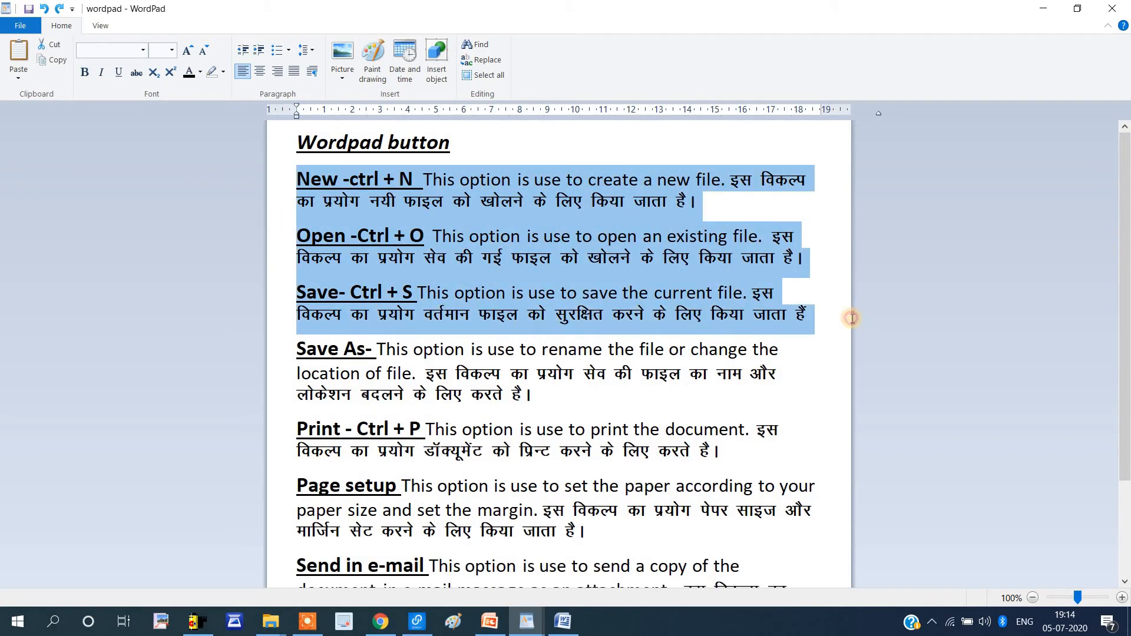
click(57, 60)
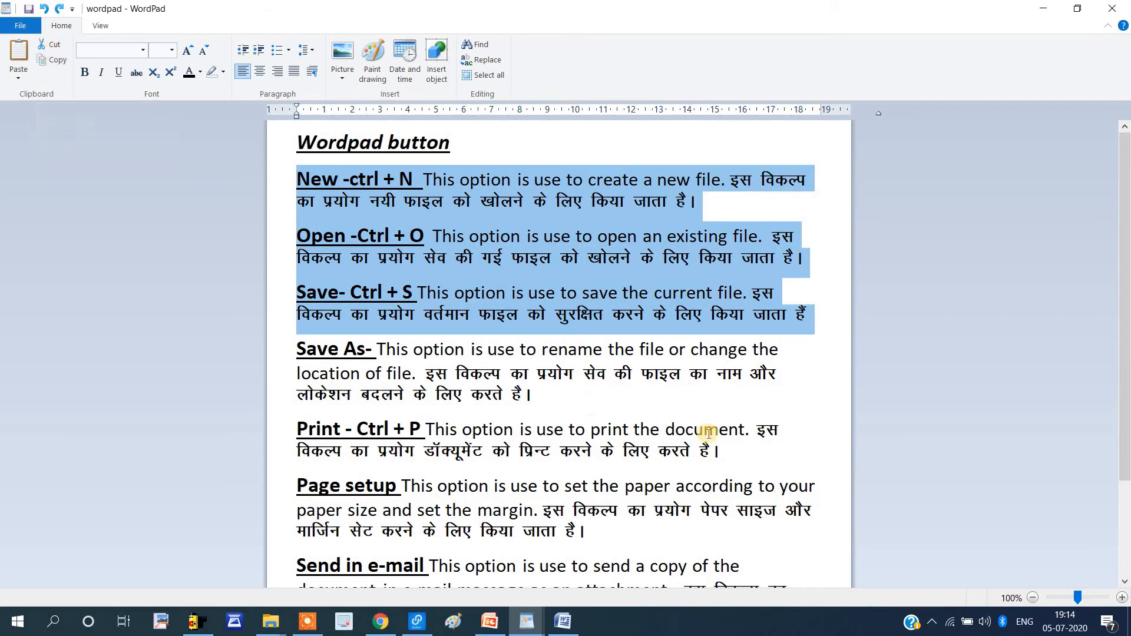
click(814, 330)
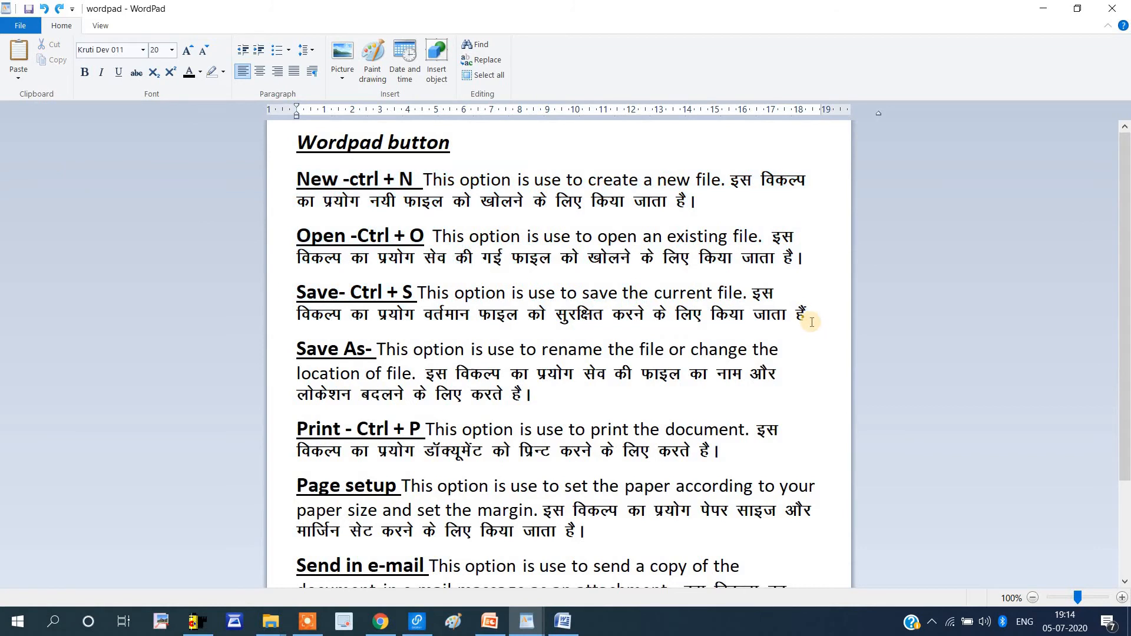
key(Return)
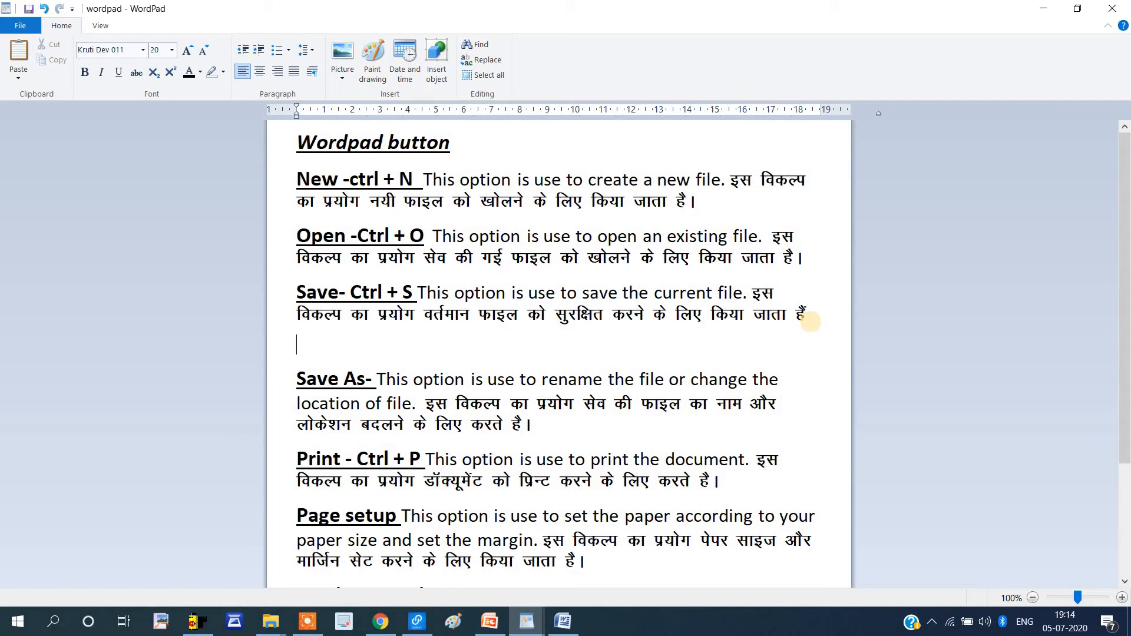
key(ctrl+v)
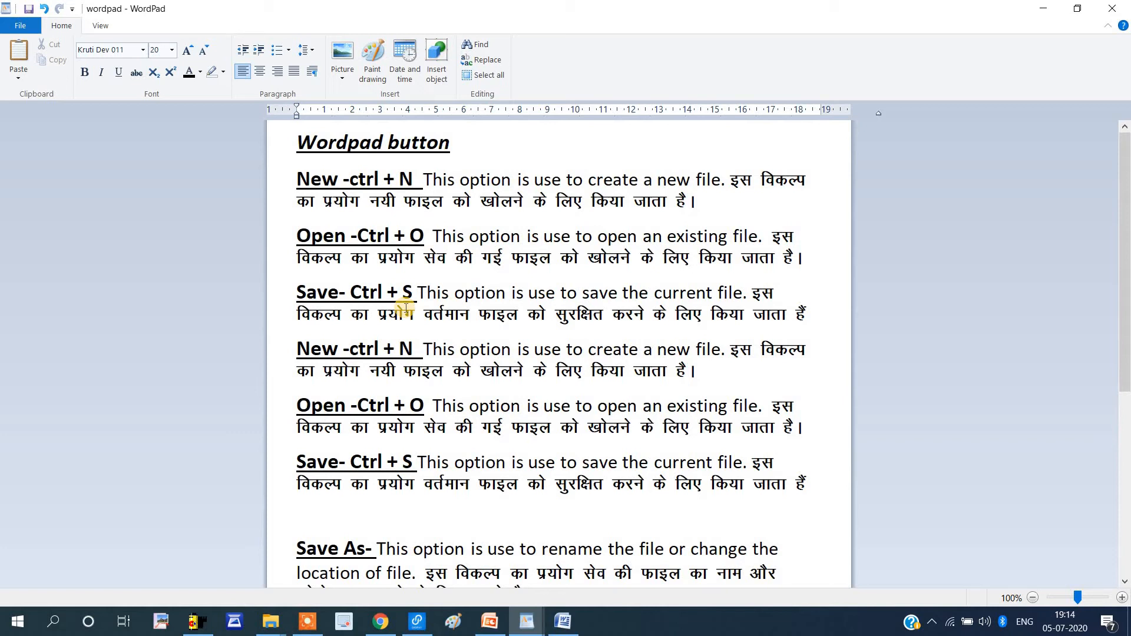
key(ctrl+z)
key(BackSpace)
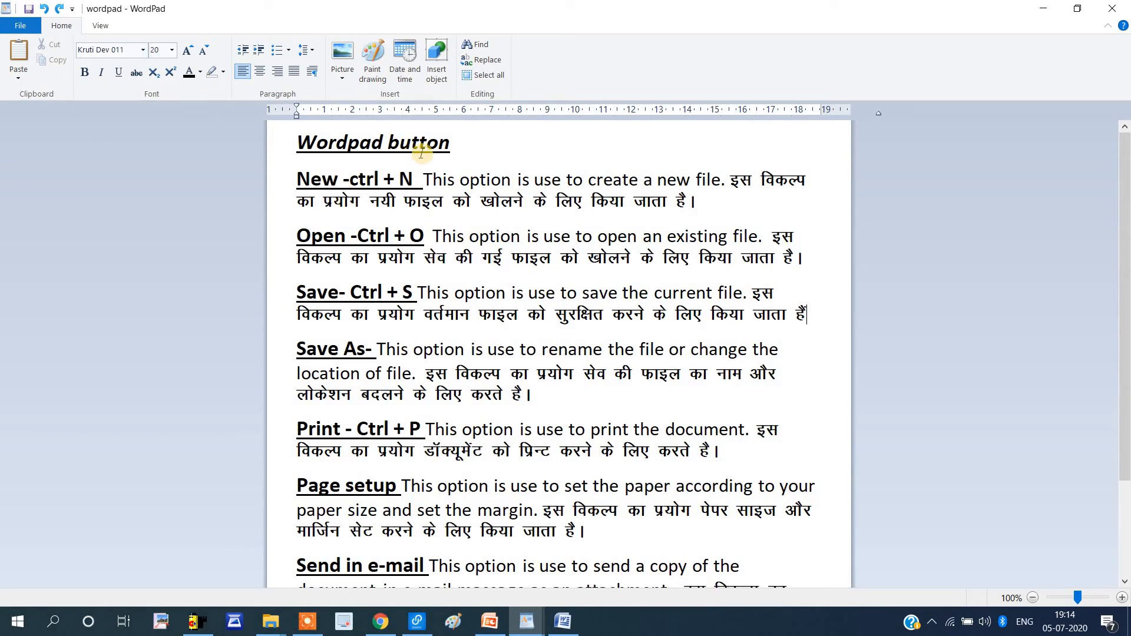
Set the "Wordpad button" heading's font to Bahnschrift SemiBold and remove its italic formatting
triple_click(468, 153)
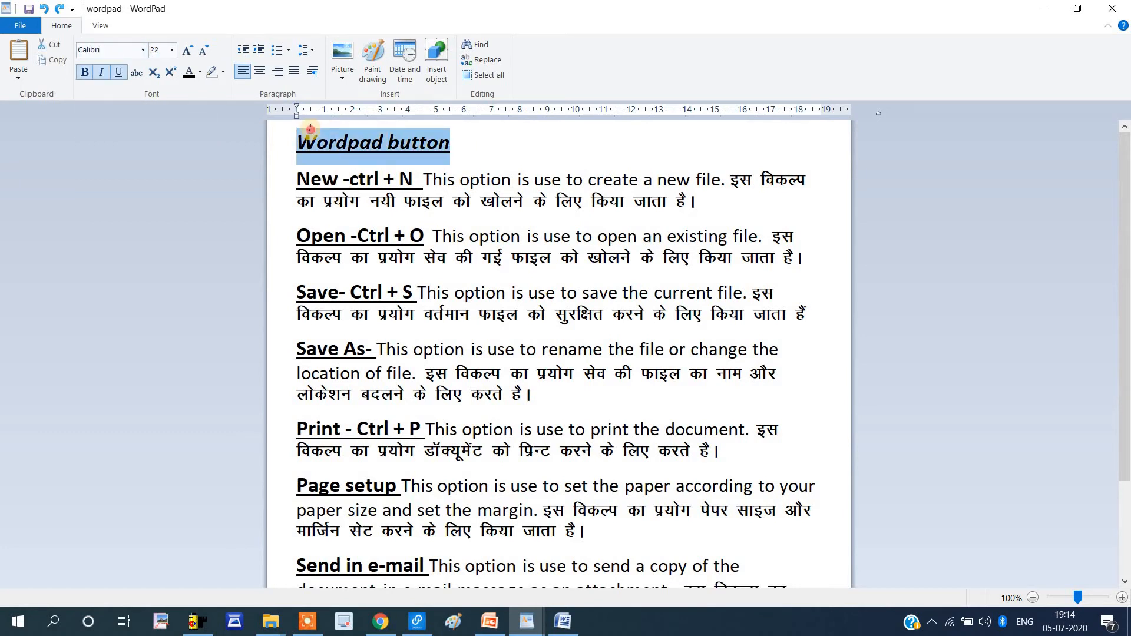
click(145, 51)
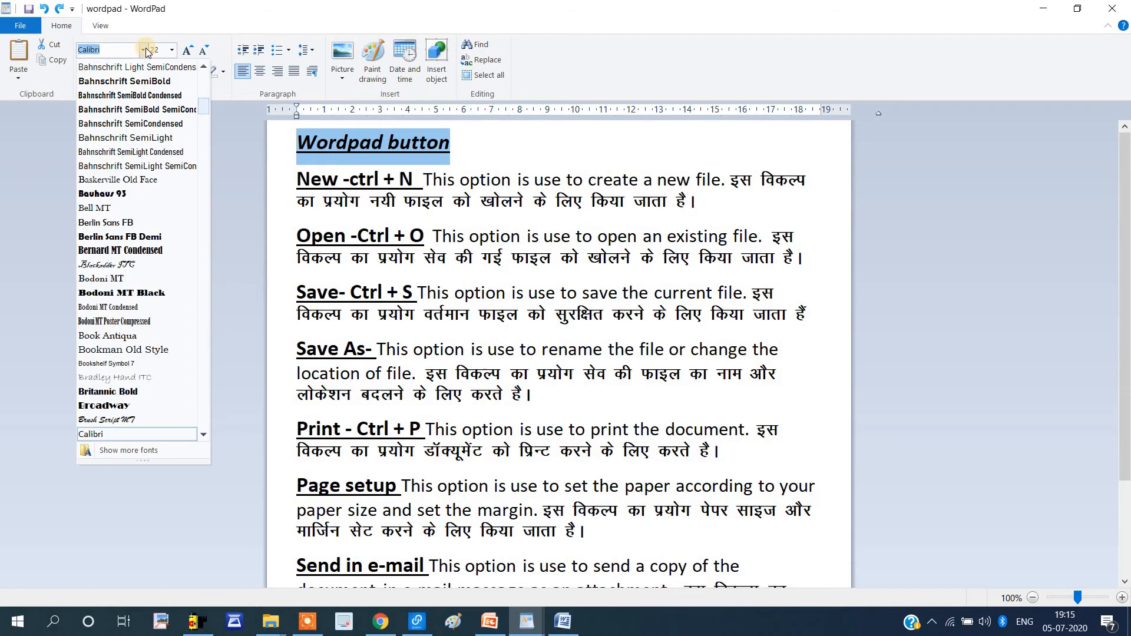
click(140, 83)
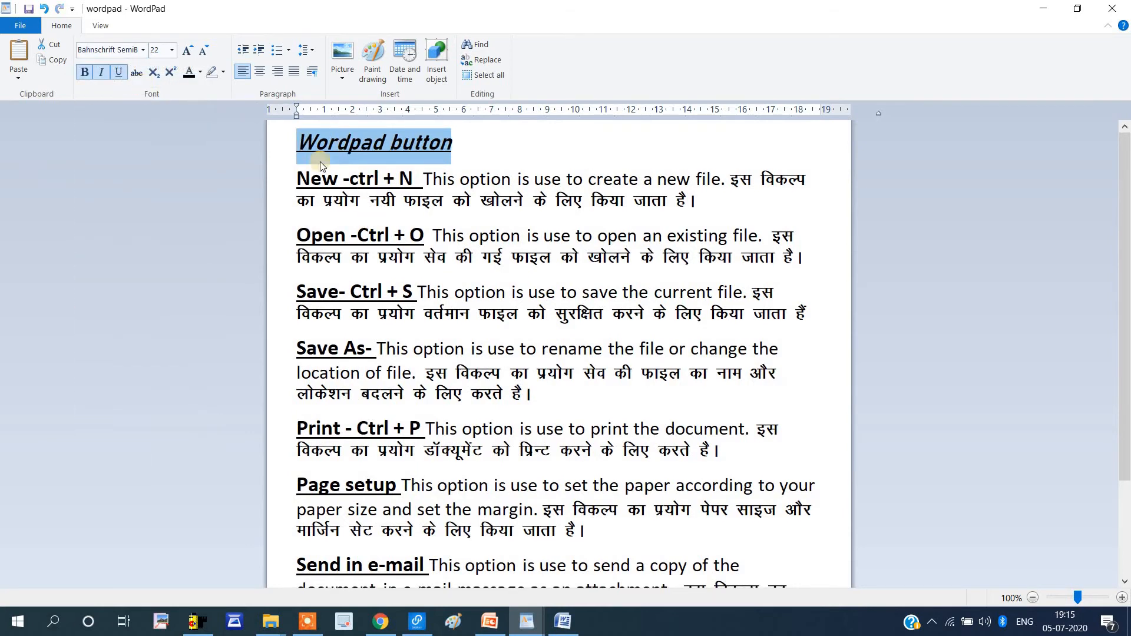
click(102, 71)
click(102, 71)
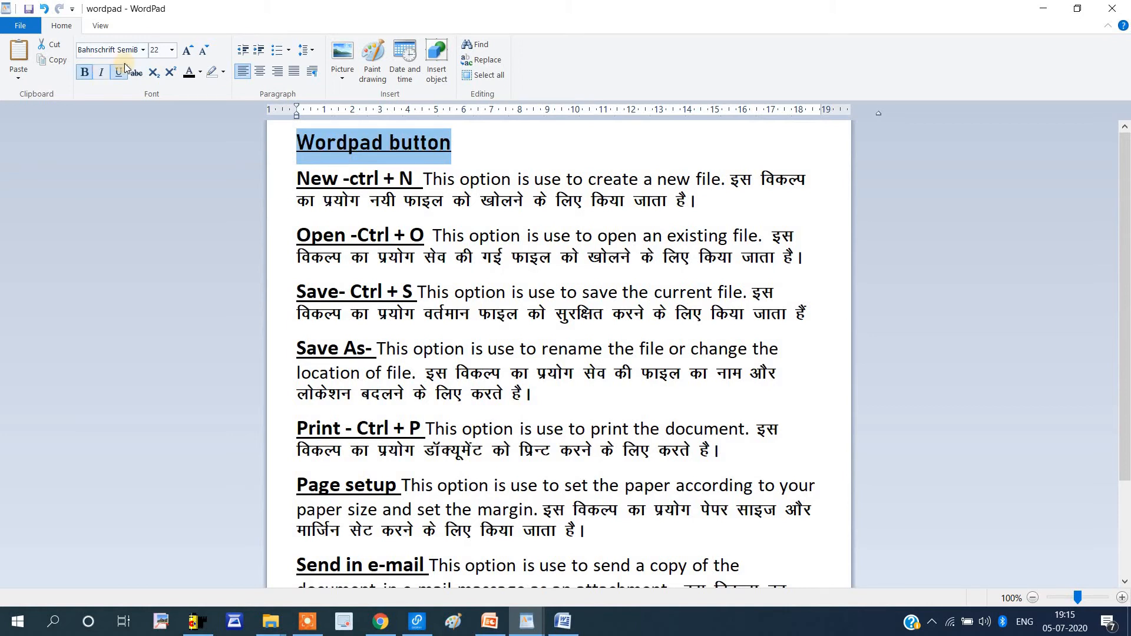
Try the Arial Black and Algerian fonts on the "Wordpad button" heading
click(143, 51)
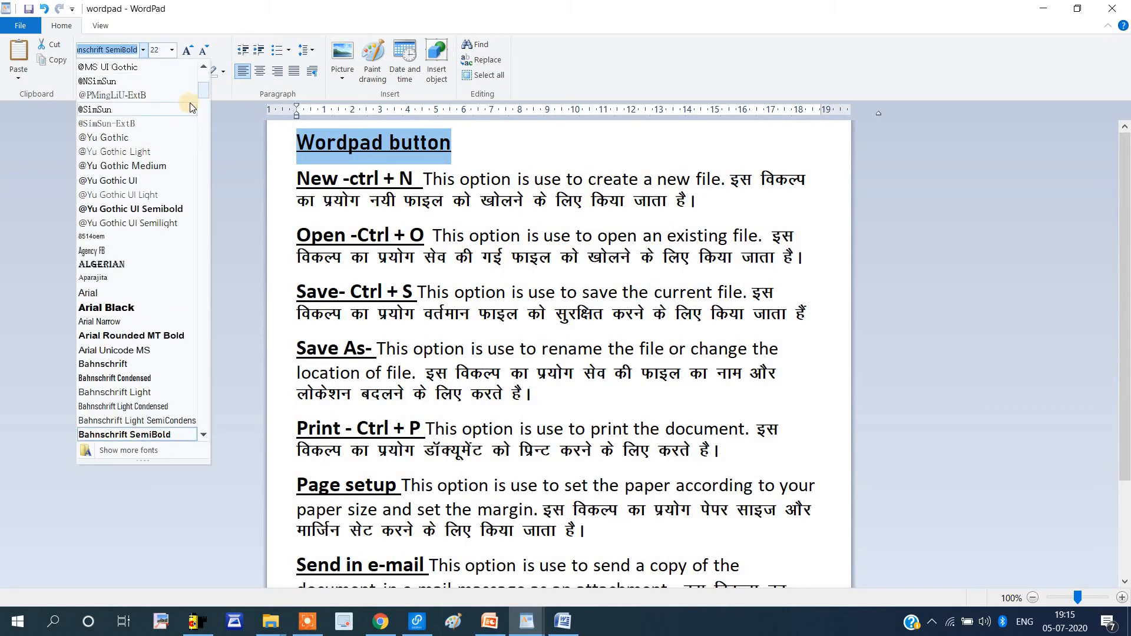
click(142, 307)
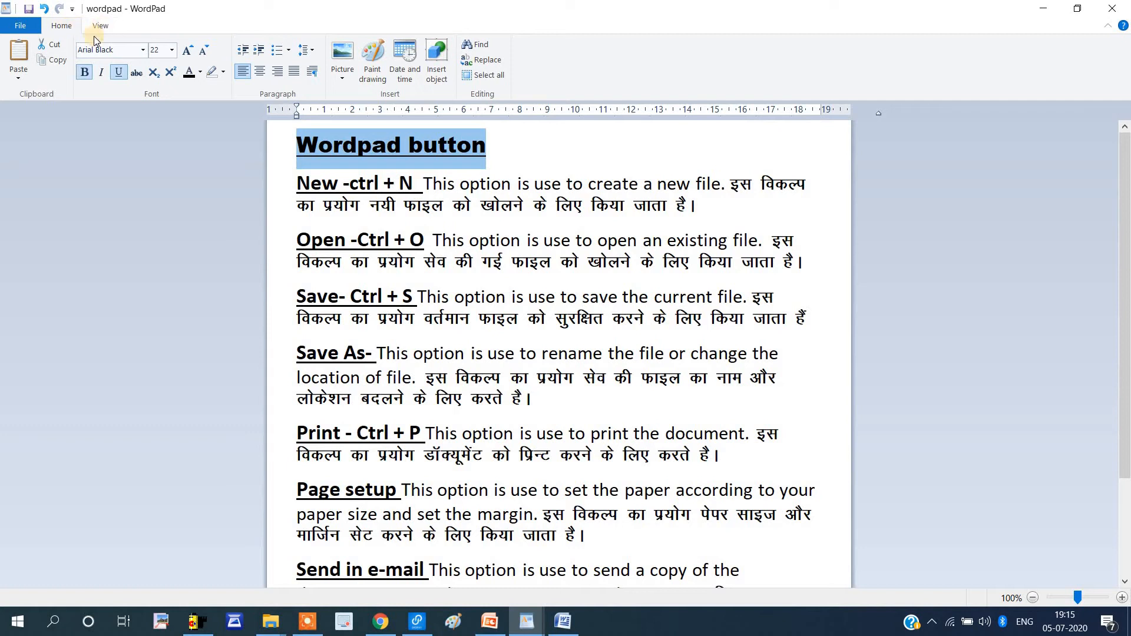
click(144, 50)
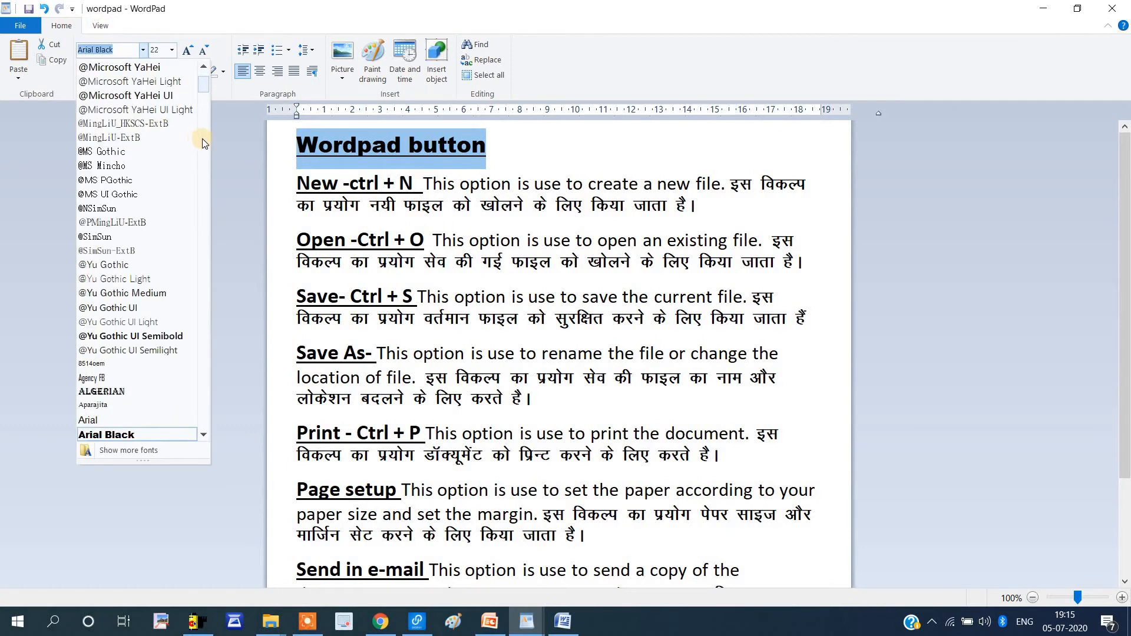
click(99, 390)
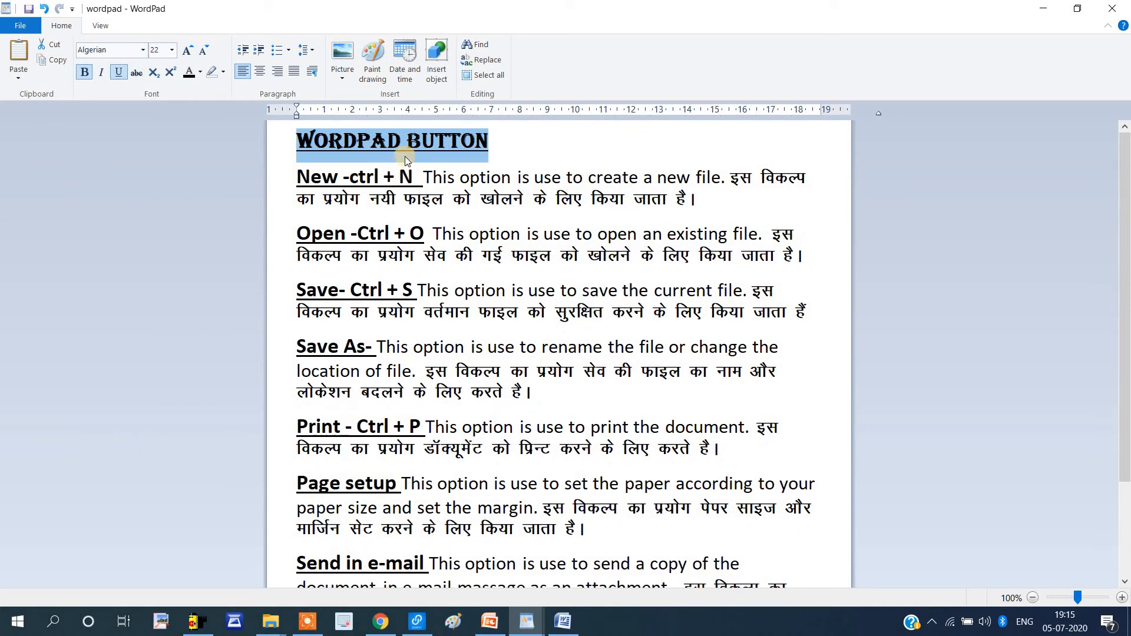
Try the Hindi font Kruti Dev 045 on the document's heading
click(145, 49)
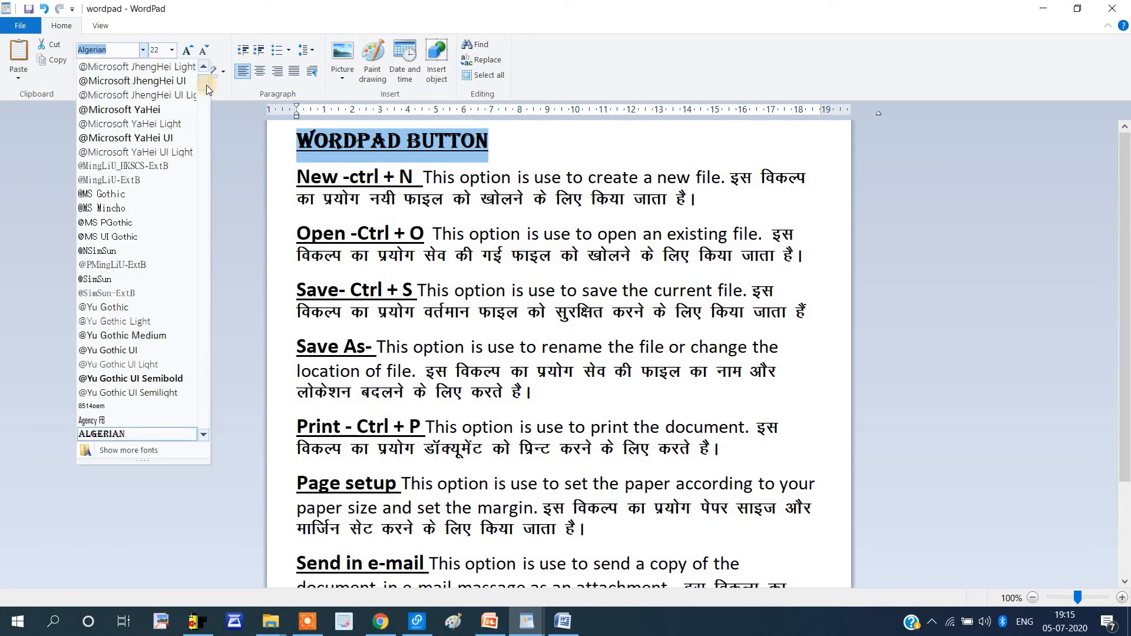
drag(206, 83, 195, 179)
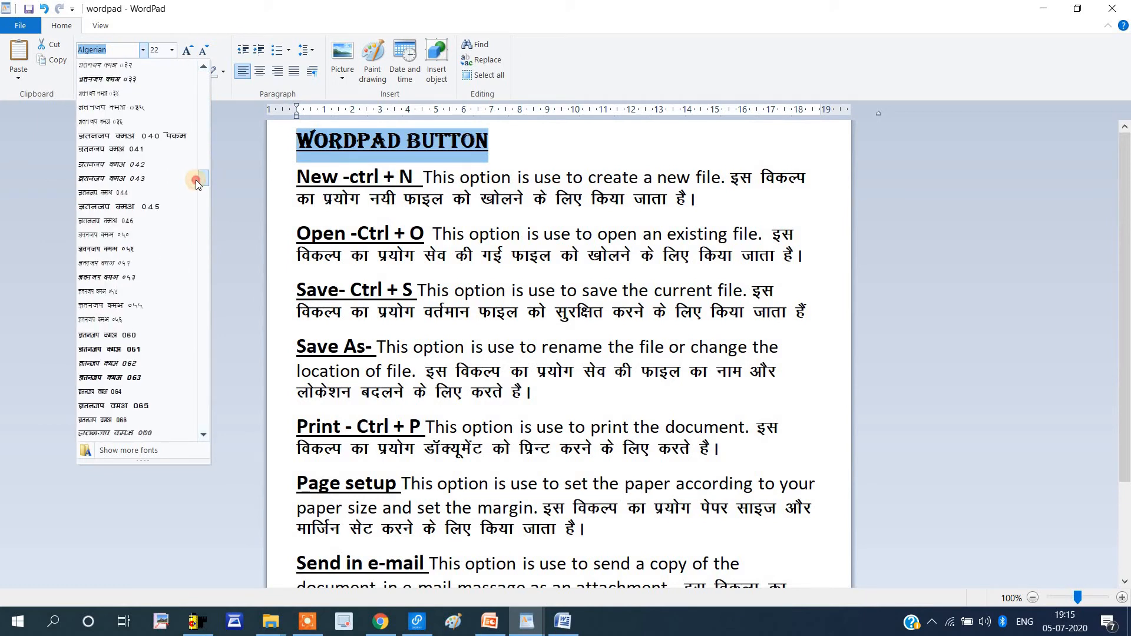
click(164, 206)
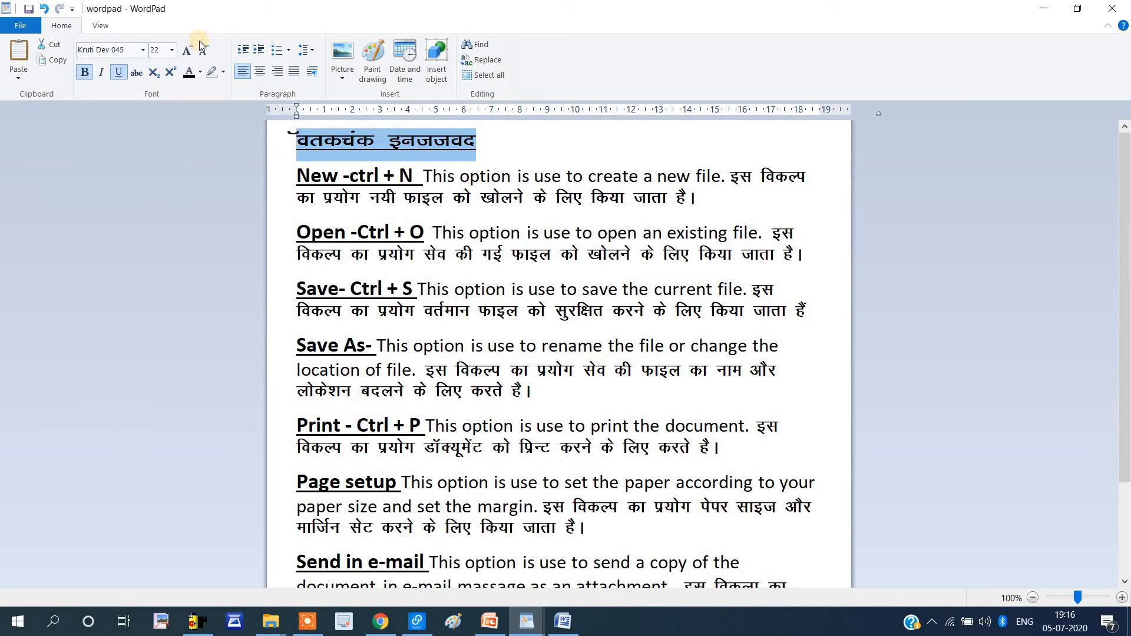
Change the document heading's font to Blackadder ITC
click(144, 51)
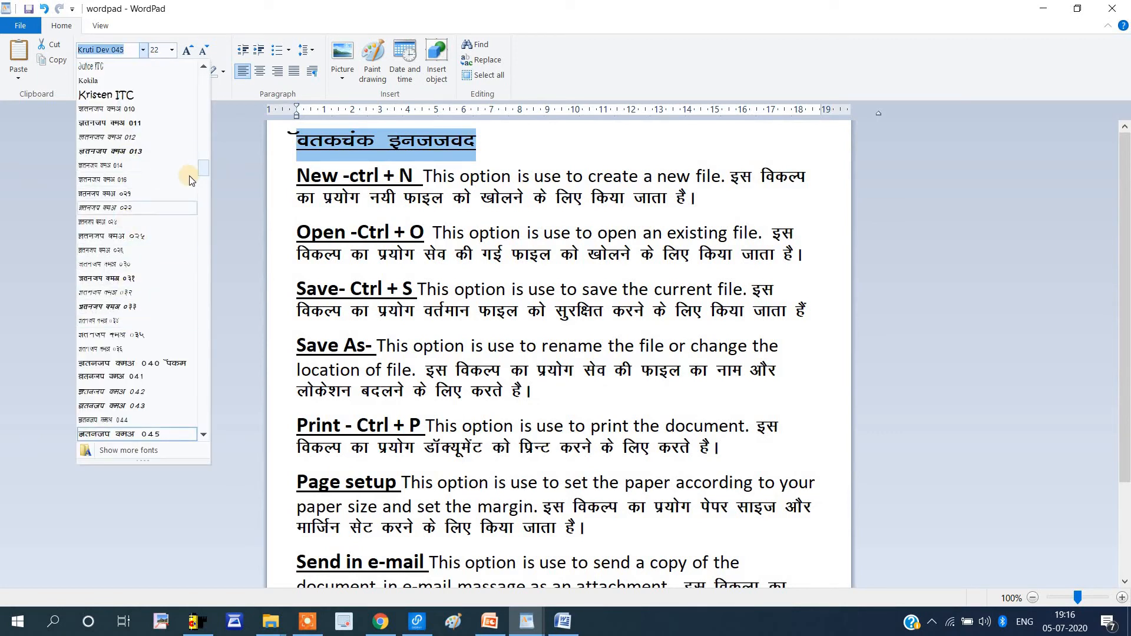
mouse_move(203, 167)
mouse_down()
mouse_move(213, 90)
mouse_move(206, 197)
mouse_move(201, 79)
mouse_move(208, 111)
mouse_up()
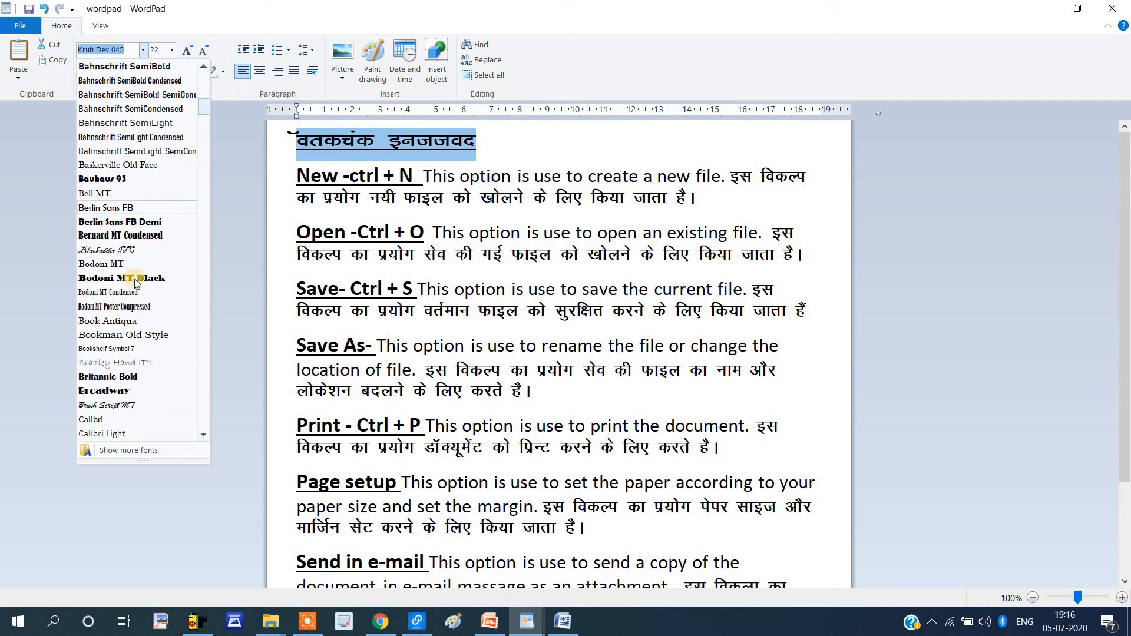
click(128, 249)
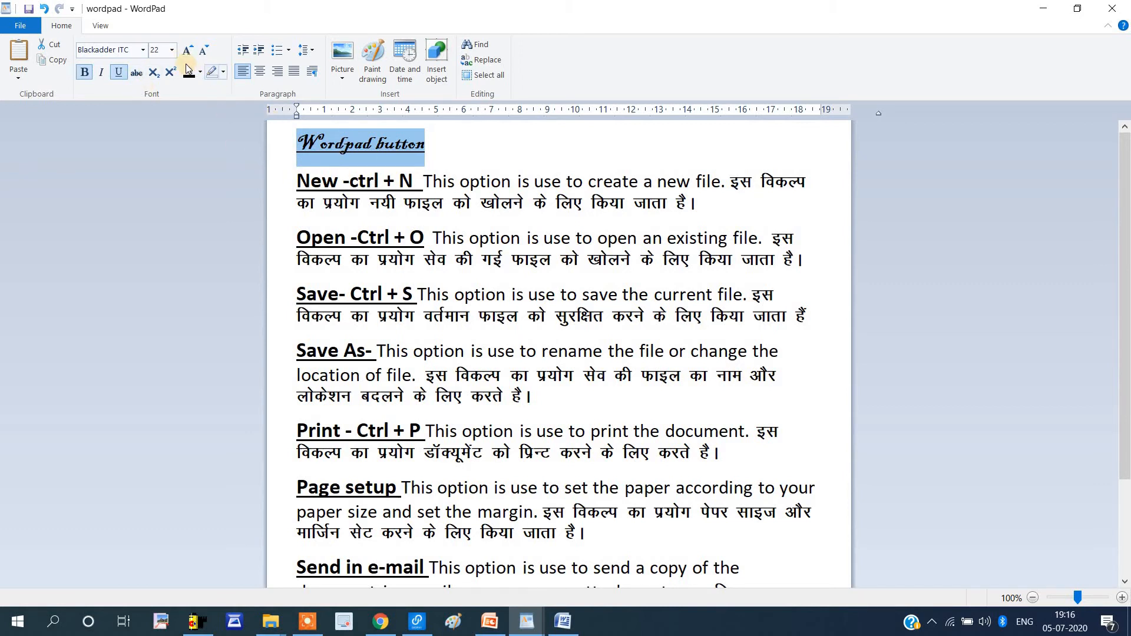
Enlarge the "Wordpad button" heading to font size 72
click(172, 50)
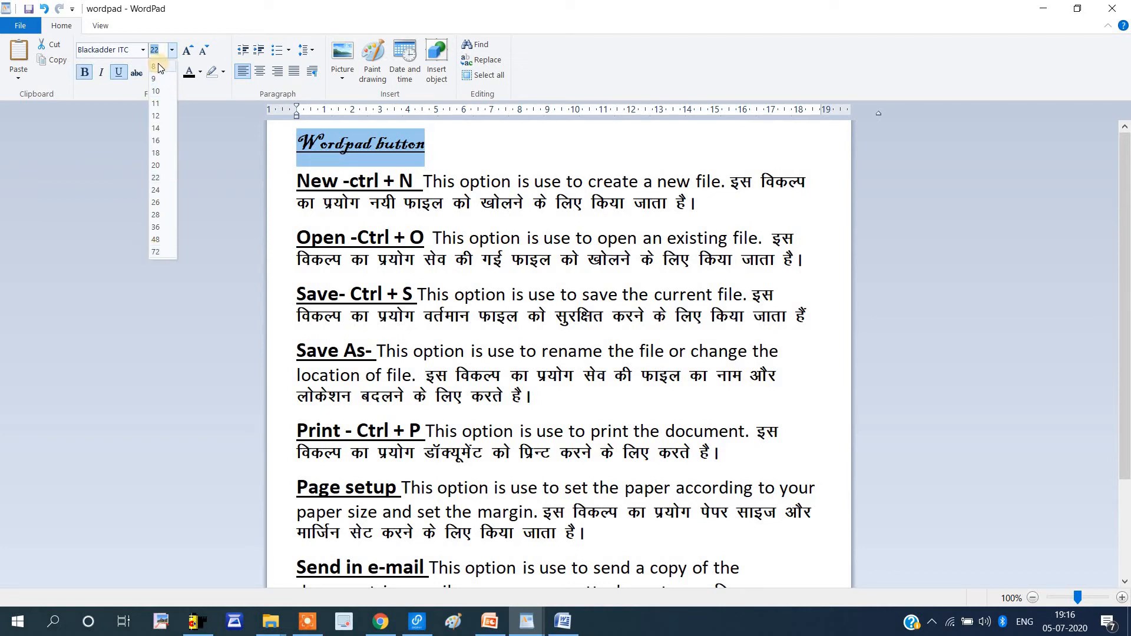
click(154, 252)
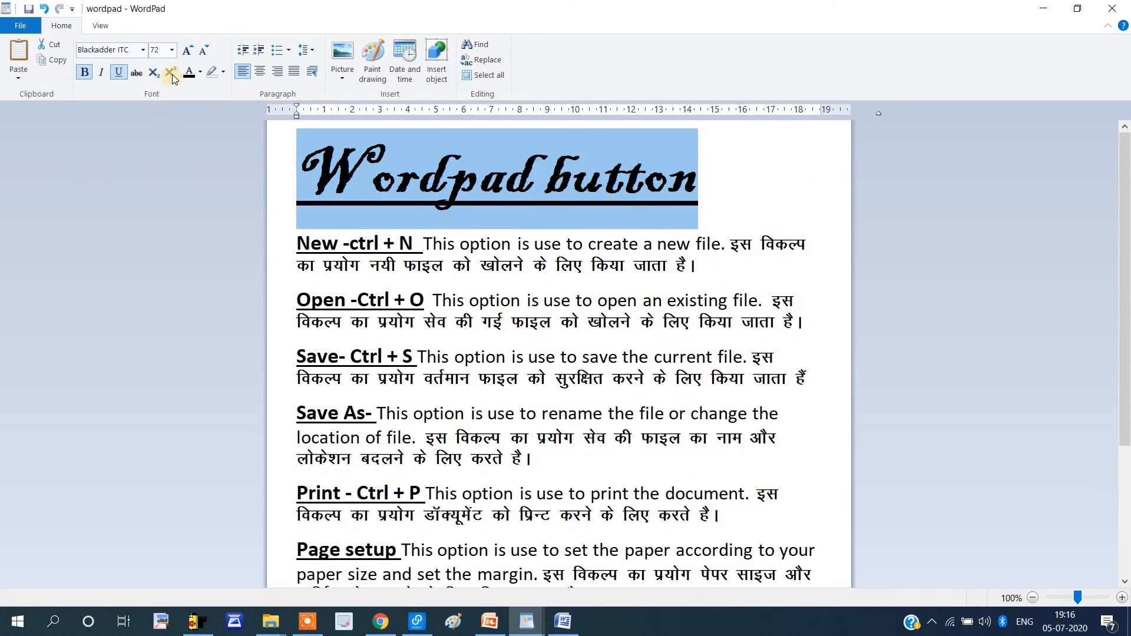
Set the "Wordpad button" heading's font size to 8 and shrink it further to size 1
click(173, 51)
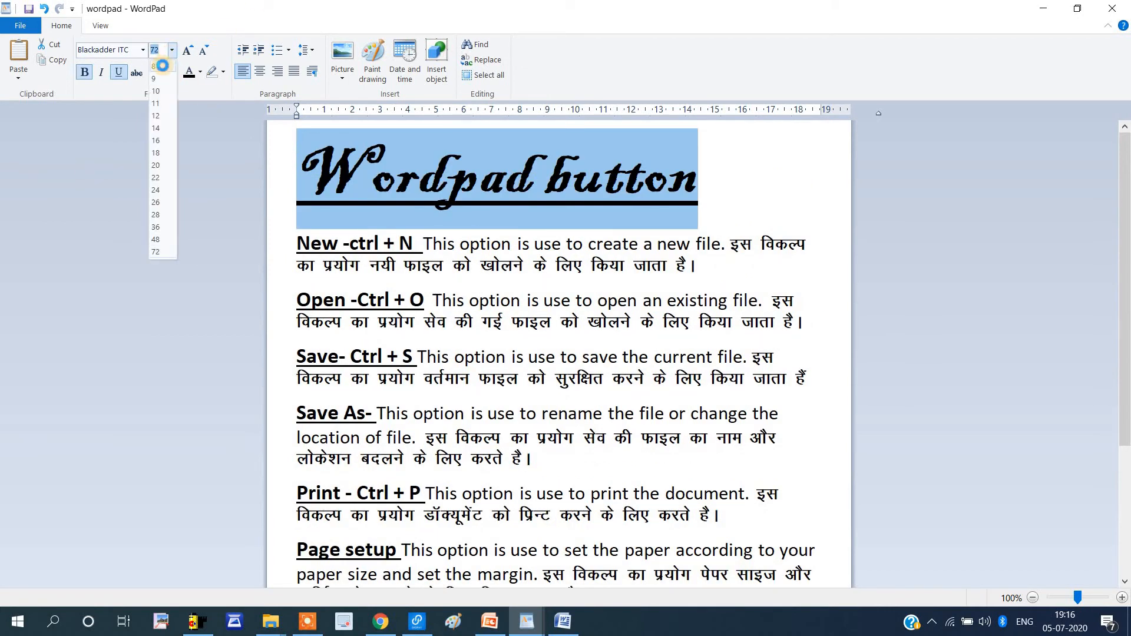
click(166, 68)
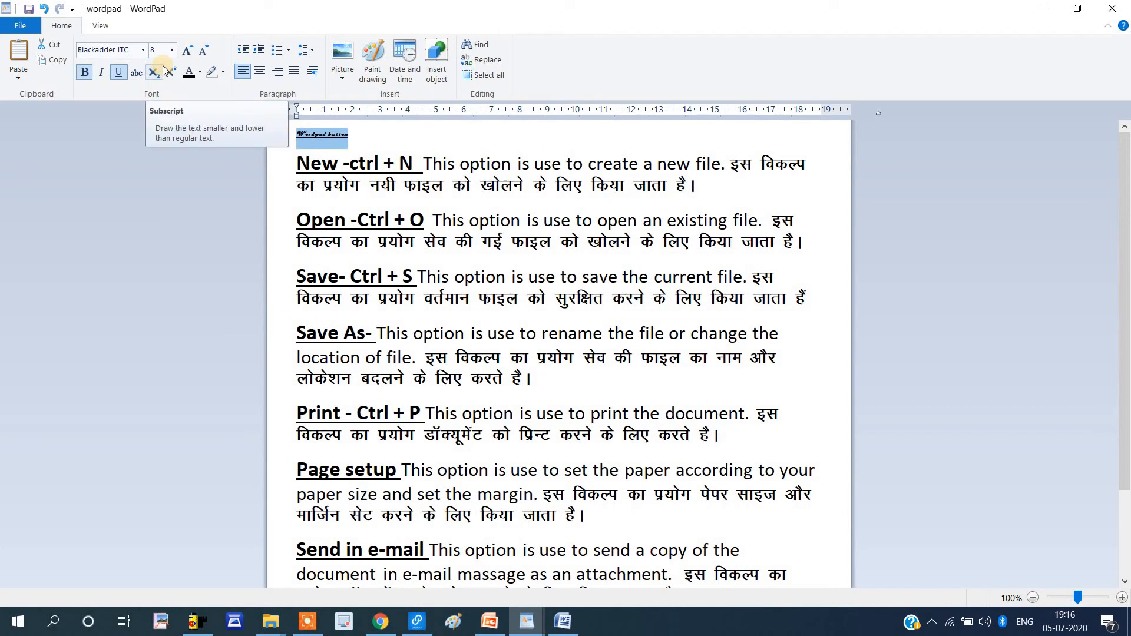
click(203, 61)
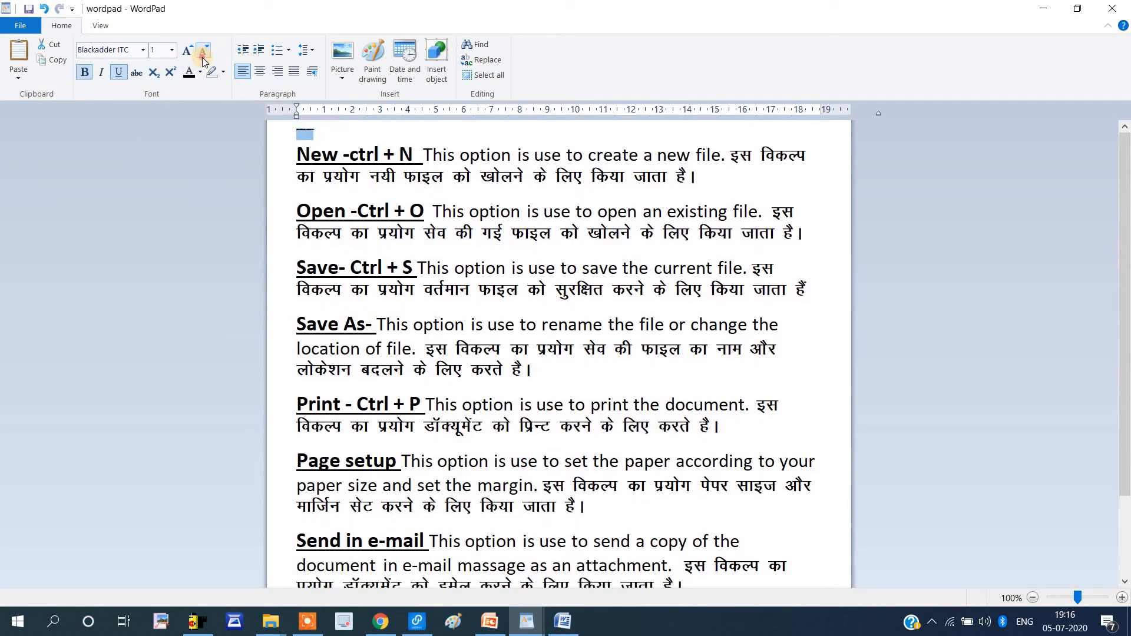
Set the "Wordpad button" heading's font size to 72
click(174, 50)
click(175, 49)
click(175, 53)
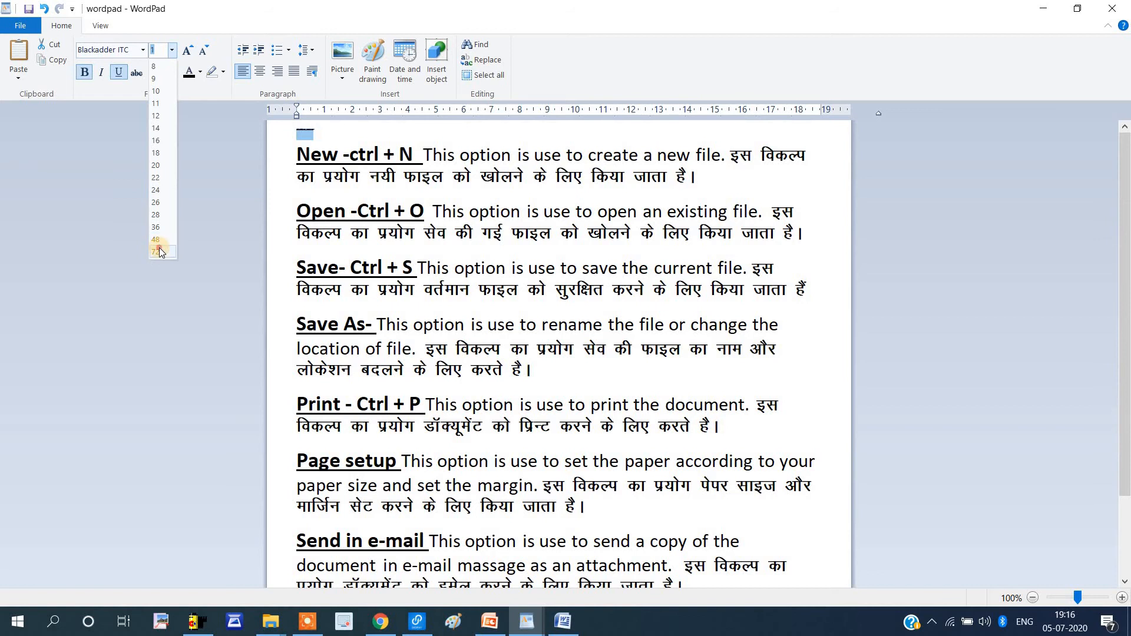
click(157, 251)
Grow the "Wordpad button" heading's font step by step to size 160
click(187, 52)
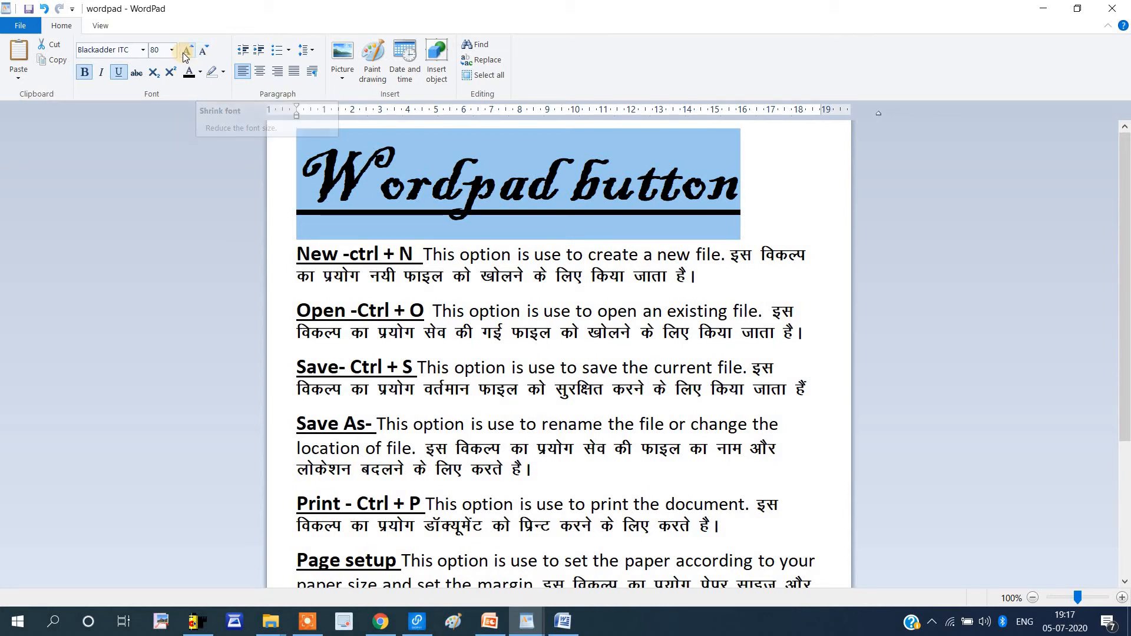
click(184, 55)
click(184, 55)
click(185, 54)
click(184, 54)
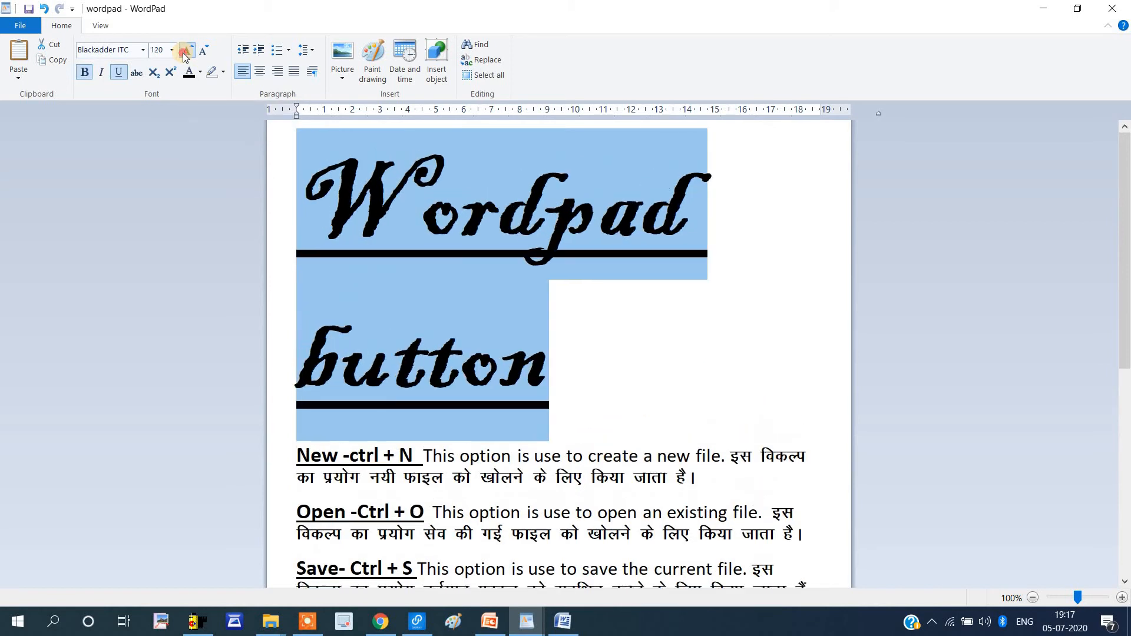
click(184, 53)
click(184, 53)
click(184, 53)
click(184, 53)
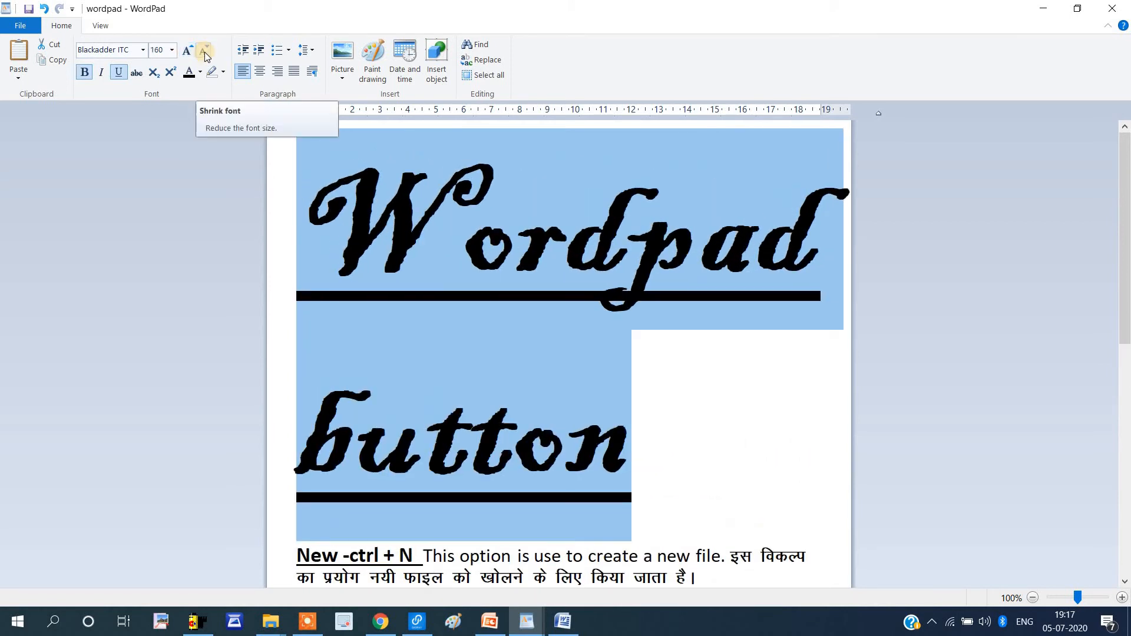
Shrink the "Wordpad button" heading's font step by step to size 110
click(204, 51)
click(204, 52)
click(203, 52)
click(204, 52)
click(204, 52)
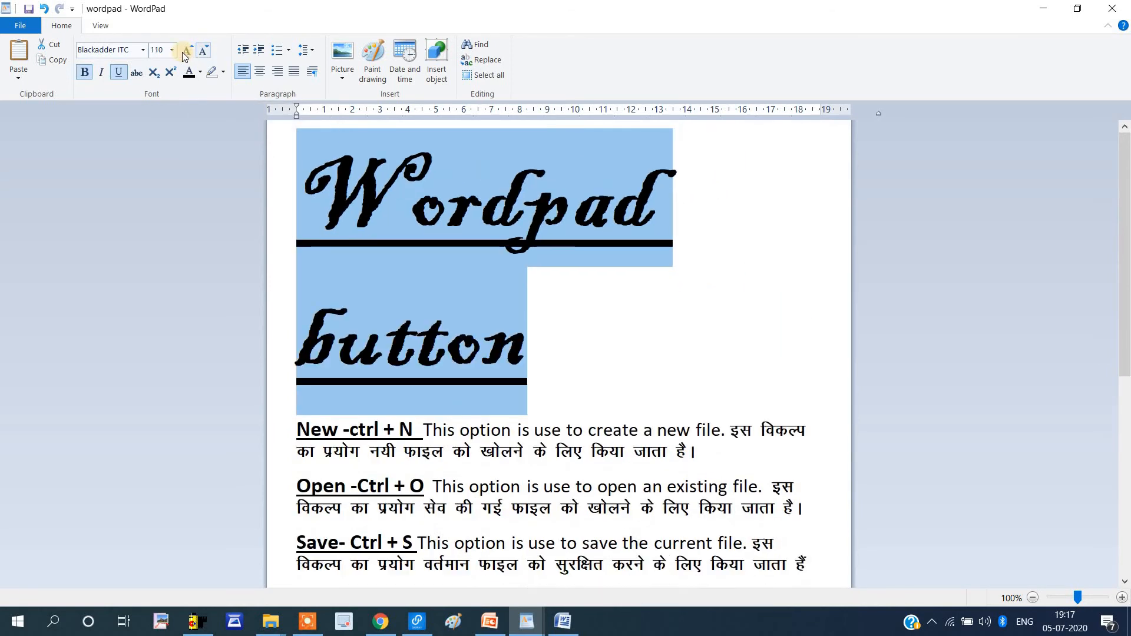
Try a custom font size of 1635 on the "Wordpad button" heading and undo it
click(157, 52)
text(16)
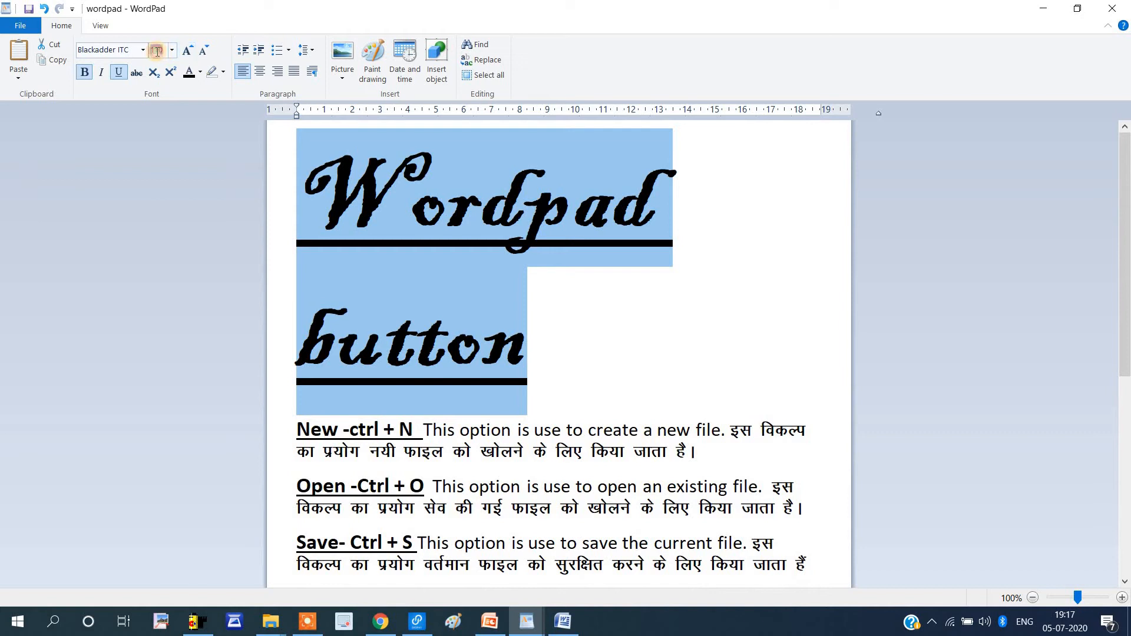
text(35)
key(Return)
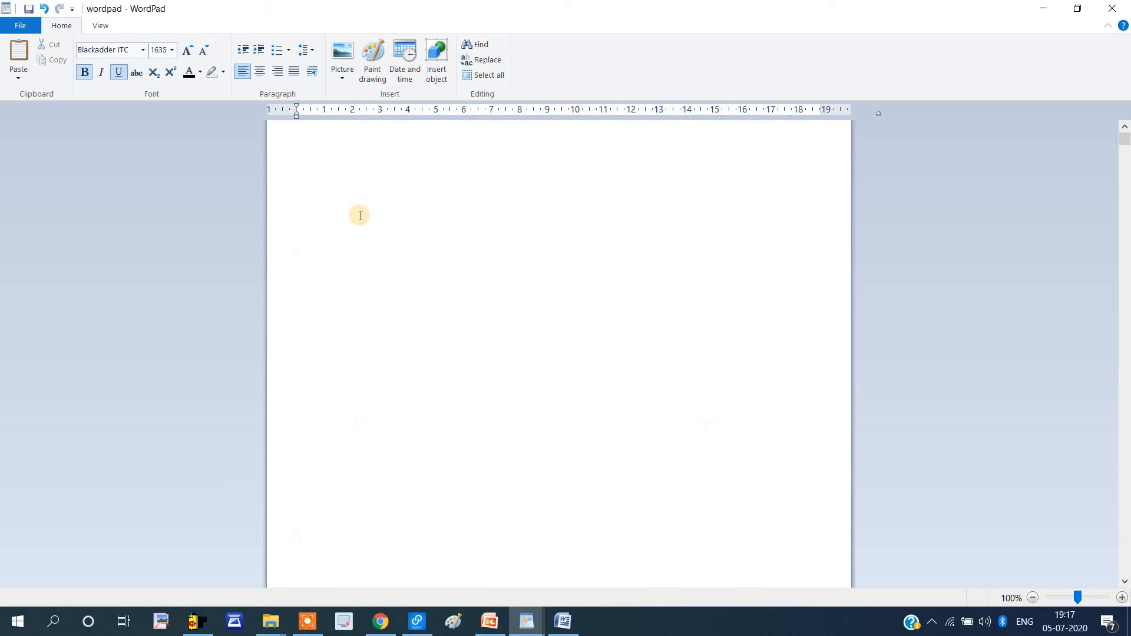
click(188, 52)
click(188, 55)
key(ctrl+z)
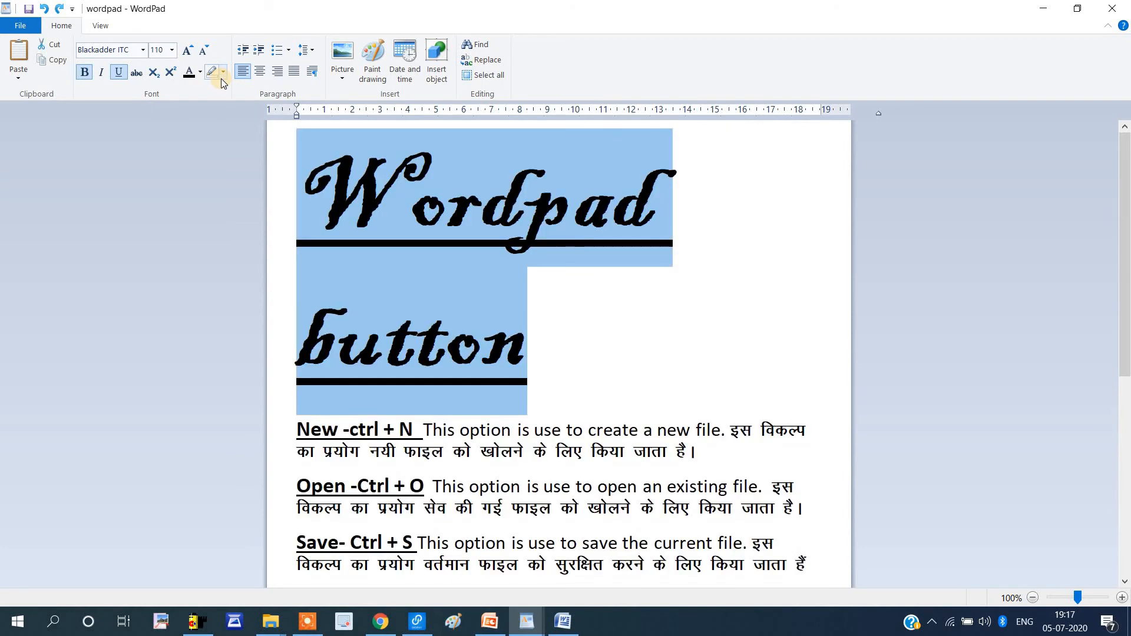
Shrink the "Wordpad button" heading to size 48 and remove its bold formatting
click(203, 53)
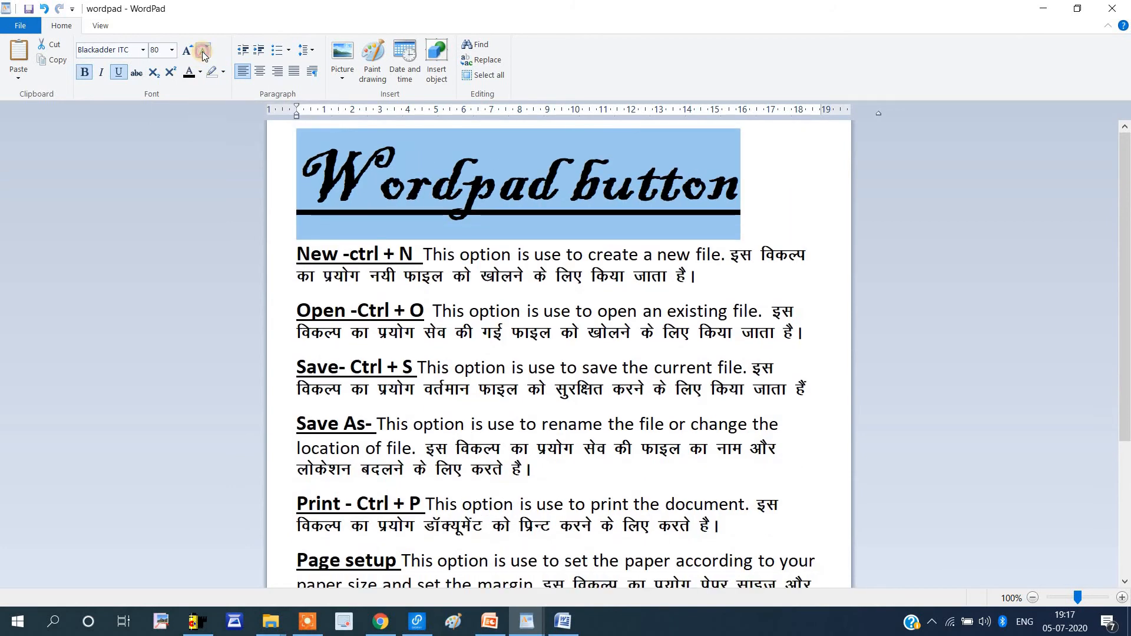
click(203, 53)
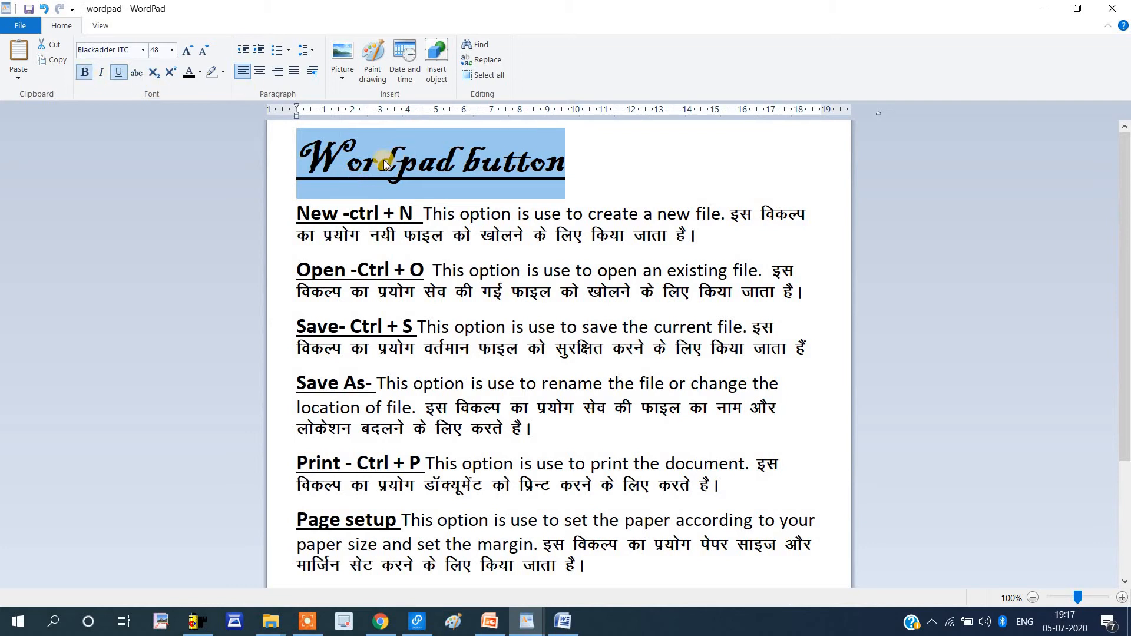
click(89, 74)
click(89, 73)
click(89, 73)
click(90, 74)
click(89, 74)
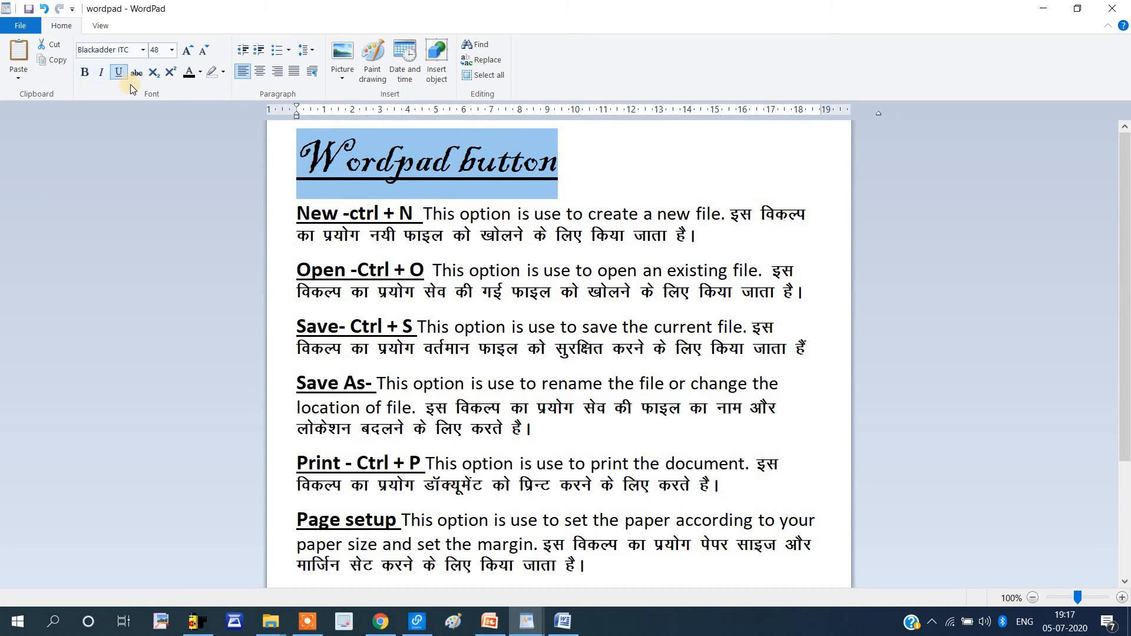
Toggle italic on and off for the "Wordpad button" heading
click(101, 75)
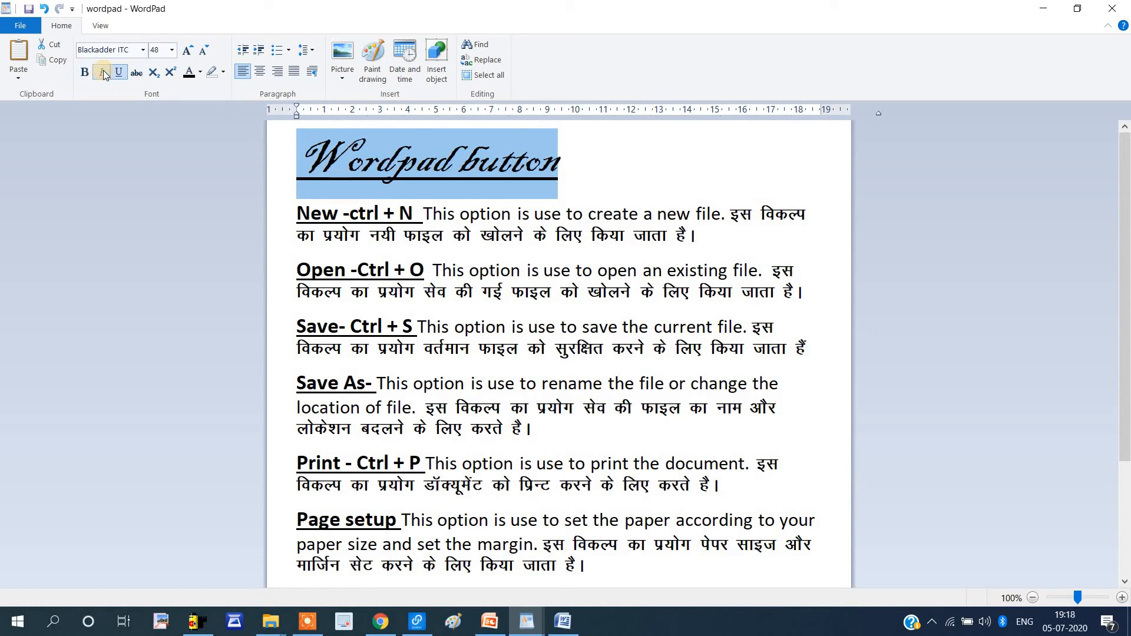
click(104, 71)
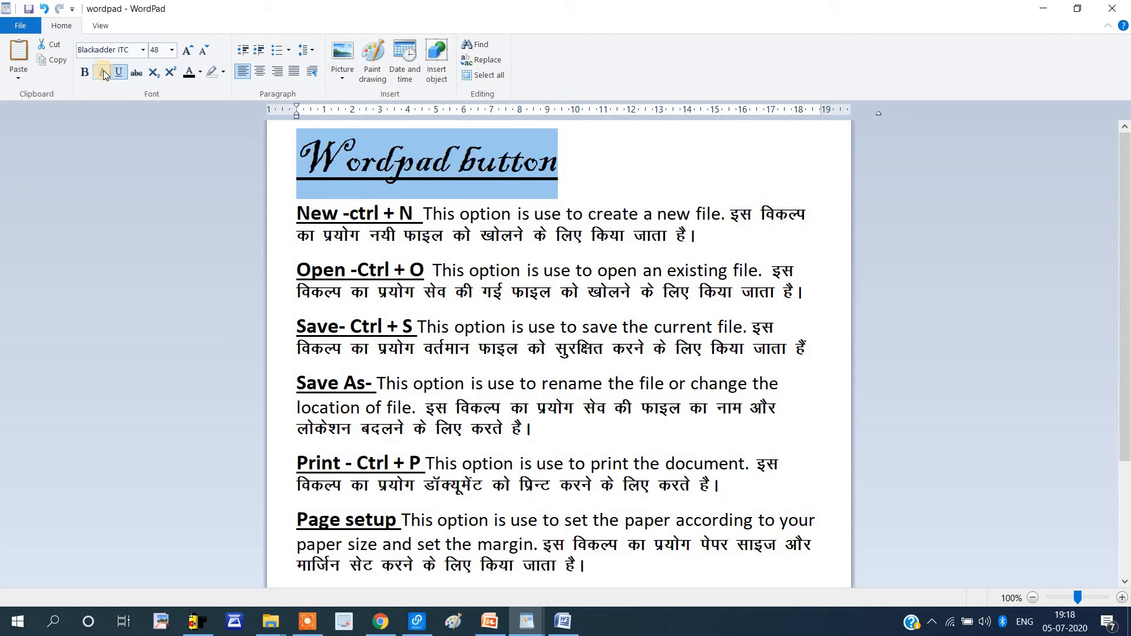
click(104, 72)
click(104, 71)
Italicize the word "rename" in the Save As paragraph
drag(607, 383, 542, 384)
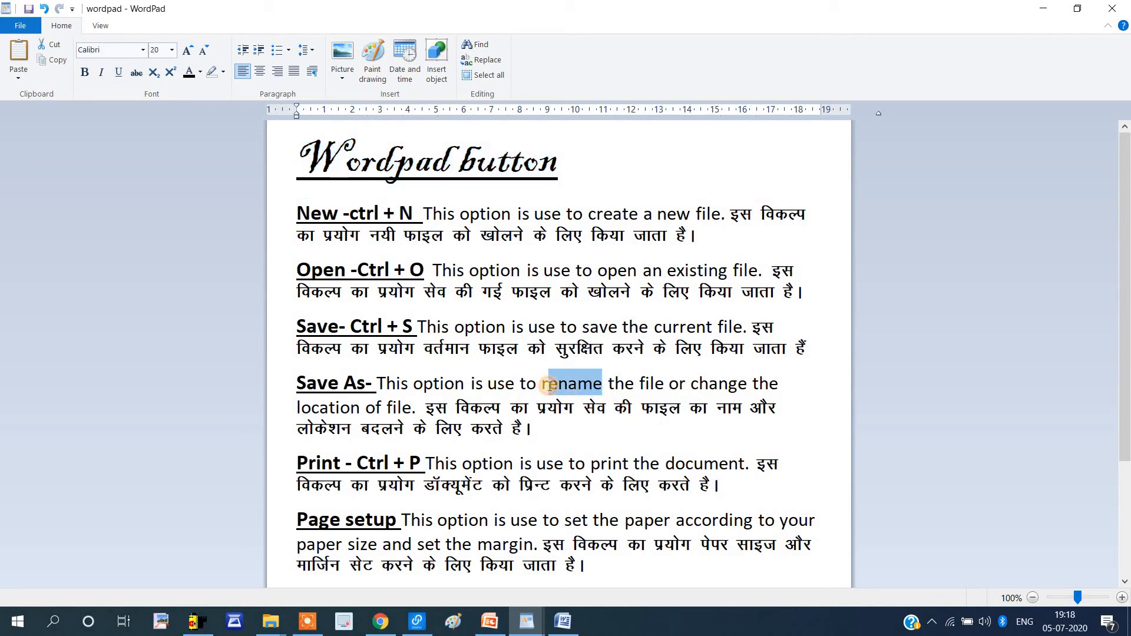
click(106, 72)
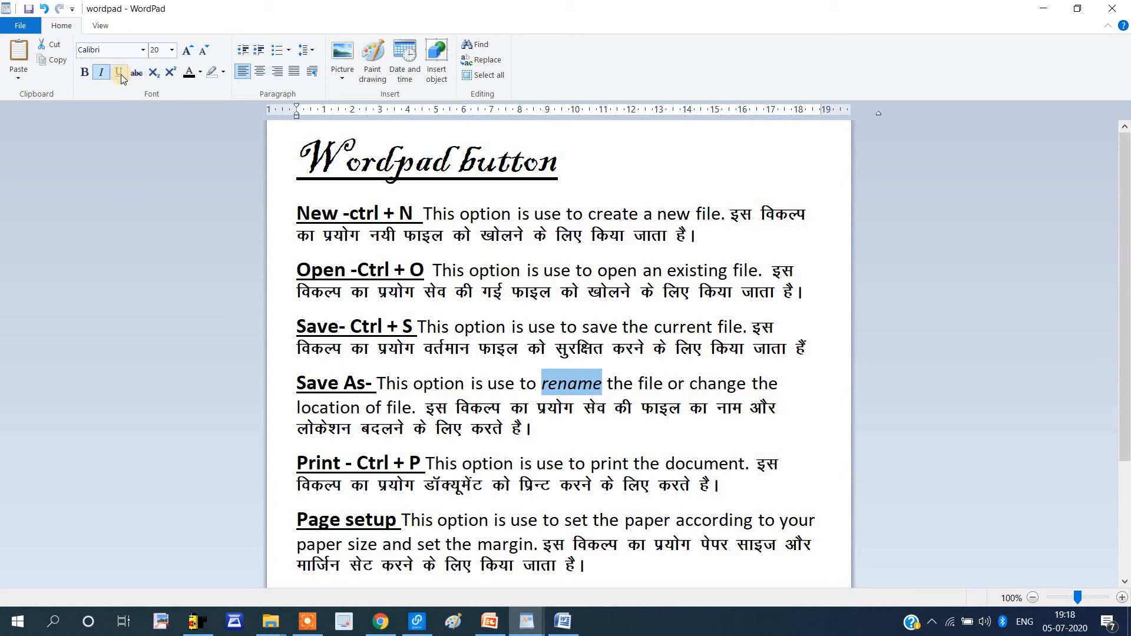
Underline the word "option" in the Open paragraph and toggle the underline back off
drag(471, 271, 521, 276)
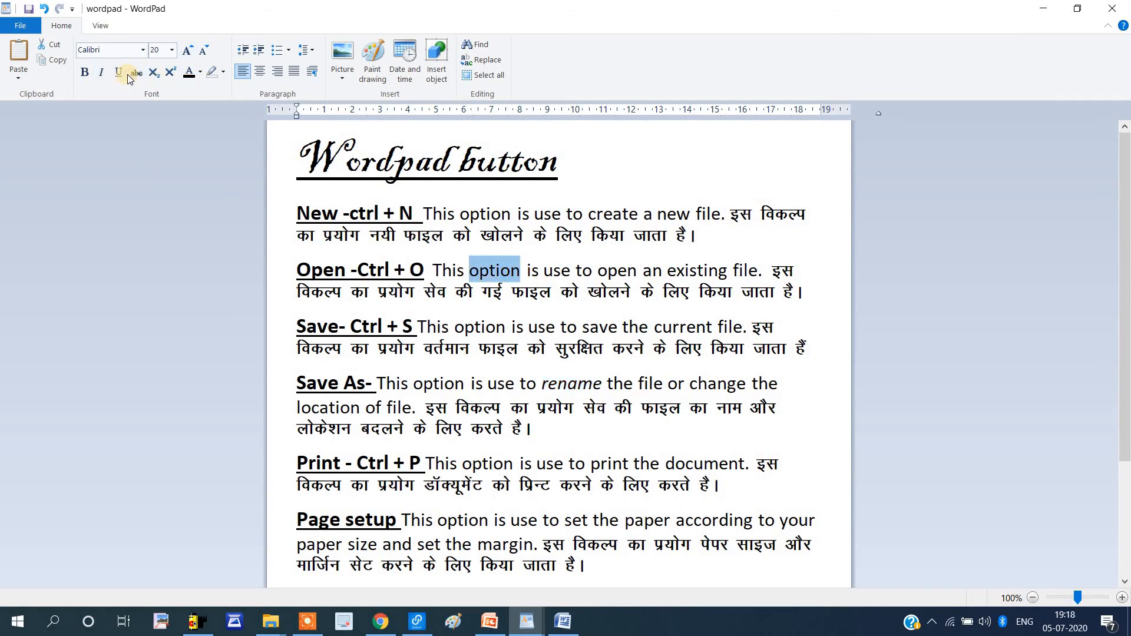
click(118, 76)
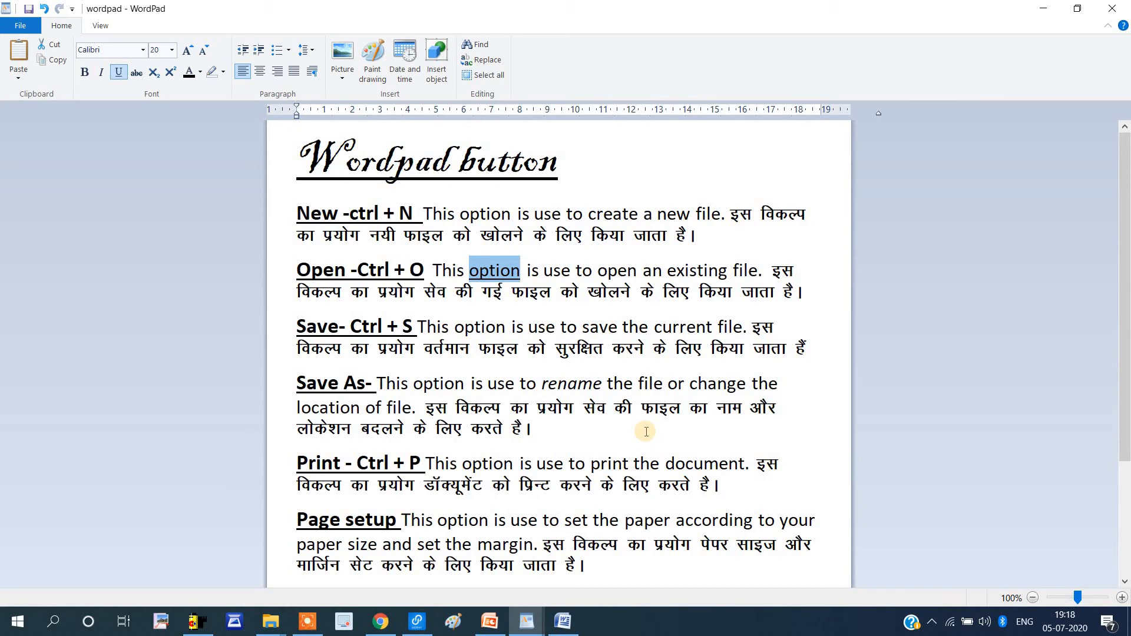
key(ctrl+u)
key(ctrl+u)
key(ctrl+u)
click(489, 273)
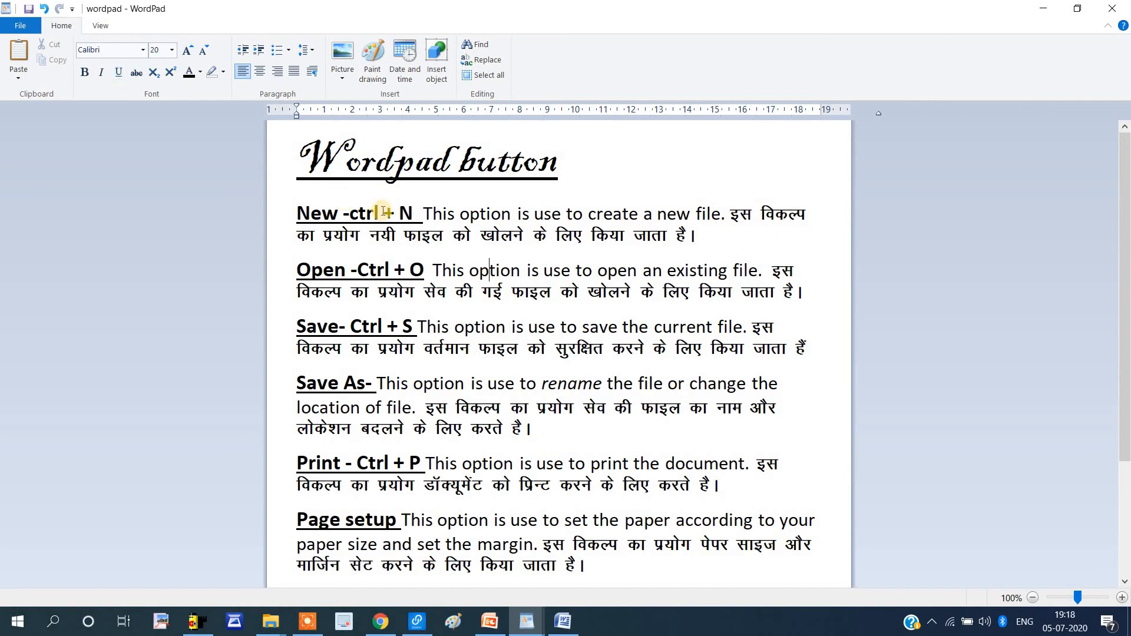
Try underline, italic and bold one at a time on the word "option" in the Open paragraph
drag(524, 271, 468, 272)
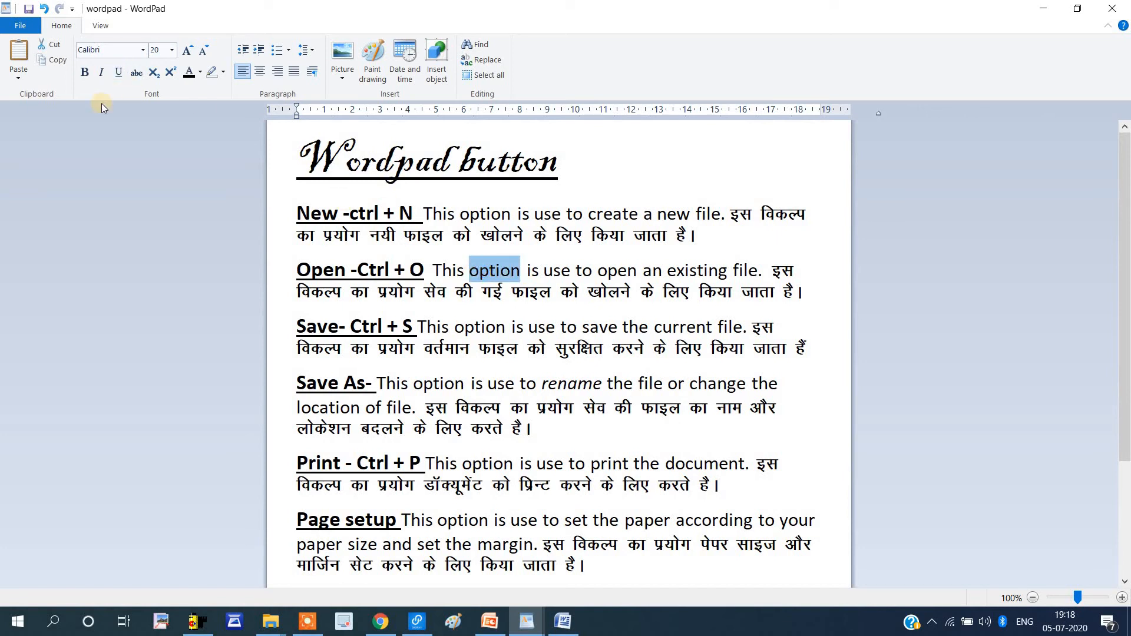
click(122, 70)
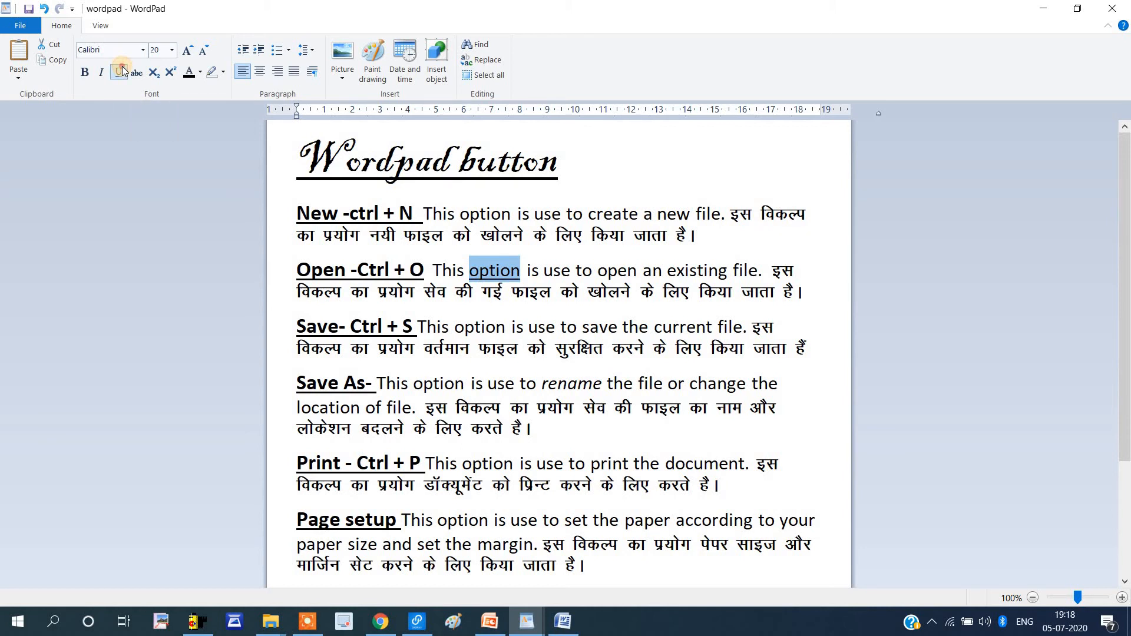
click(122, 70)
click(101, 72)
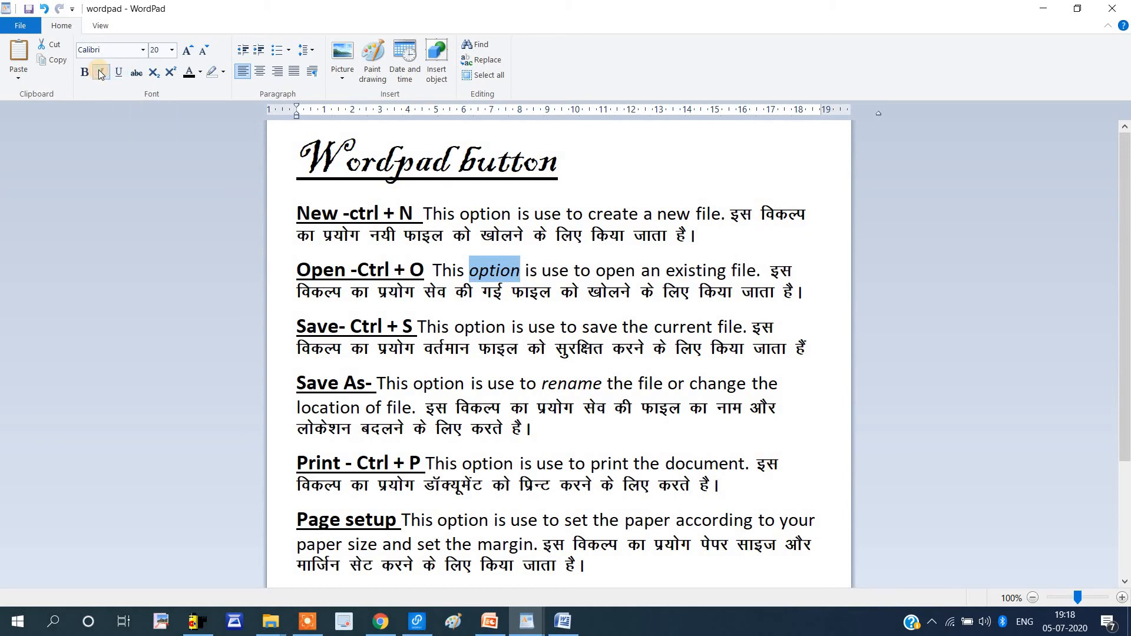
click(102, 72)
click(85, 73)
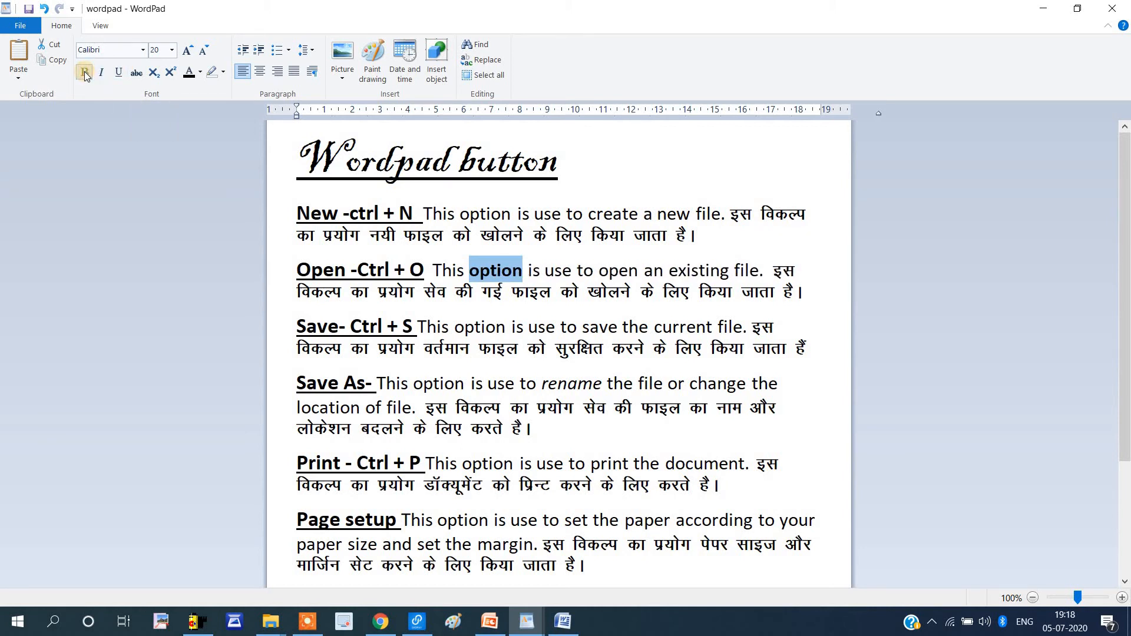
click(86, 73)
Apply bold, italic and underline together to "option" in the Open paragraph, and remove all three again
click(85, 73)
click(101, 72)
click(116, 73)
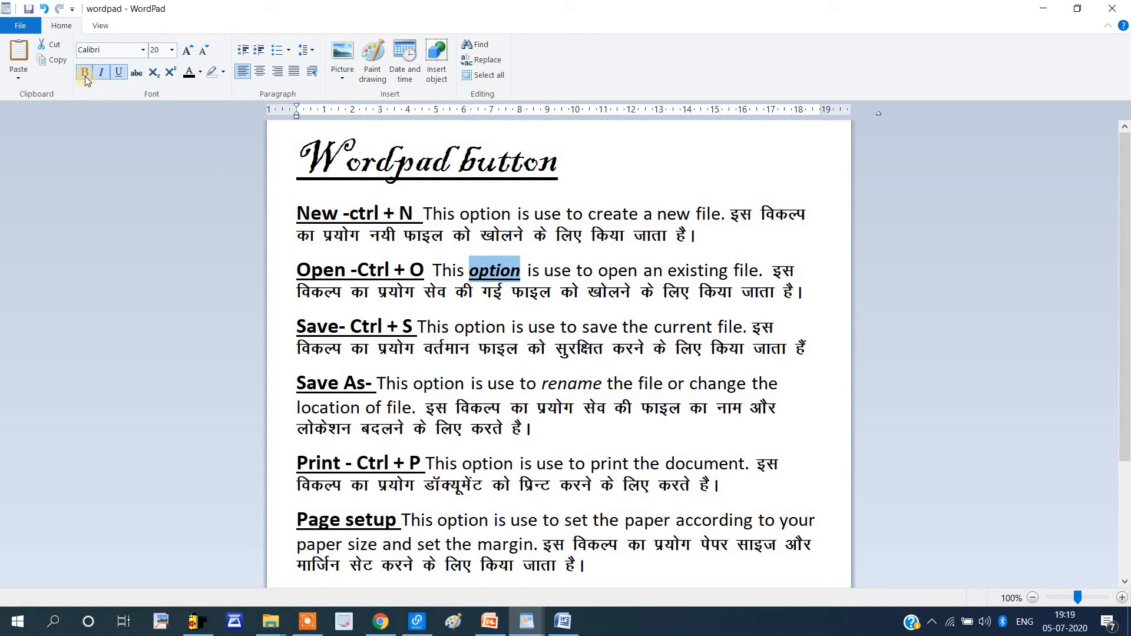
click(117, 77)
click(101, 76)
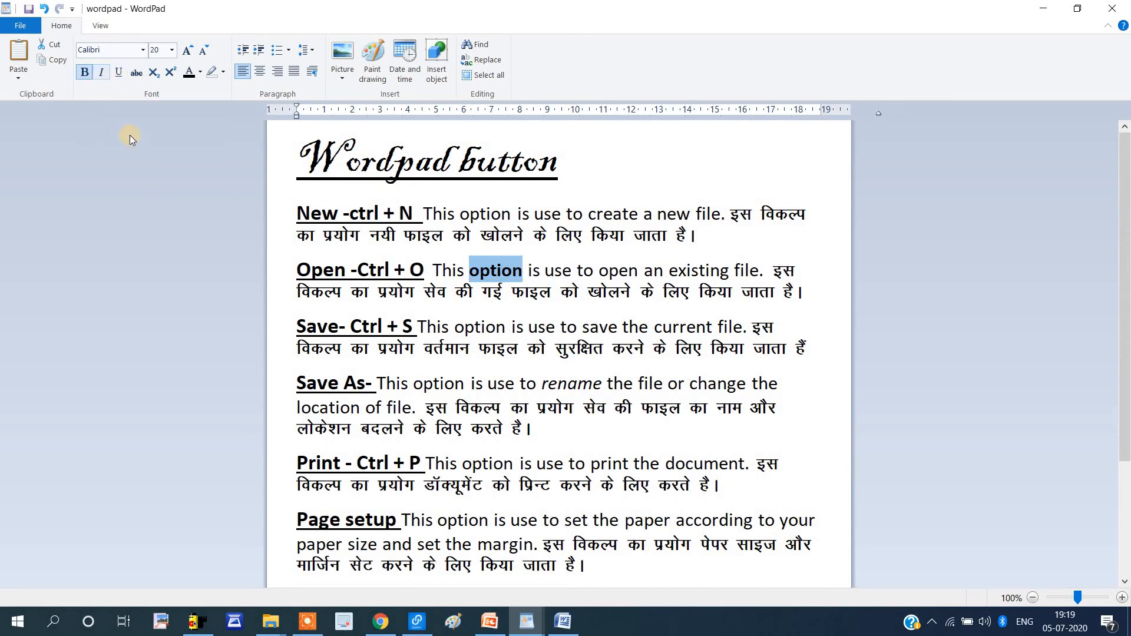
click(86, 73)
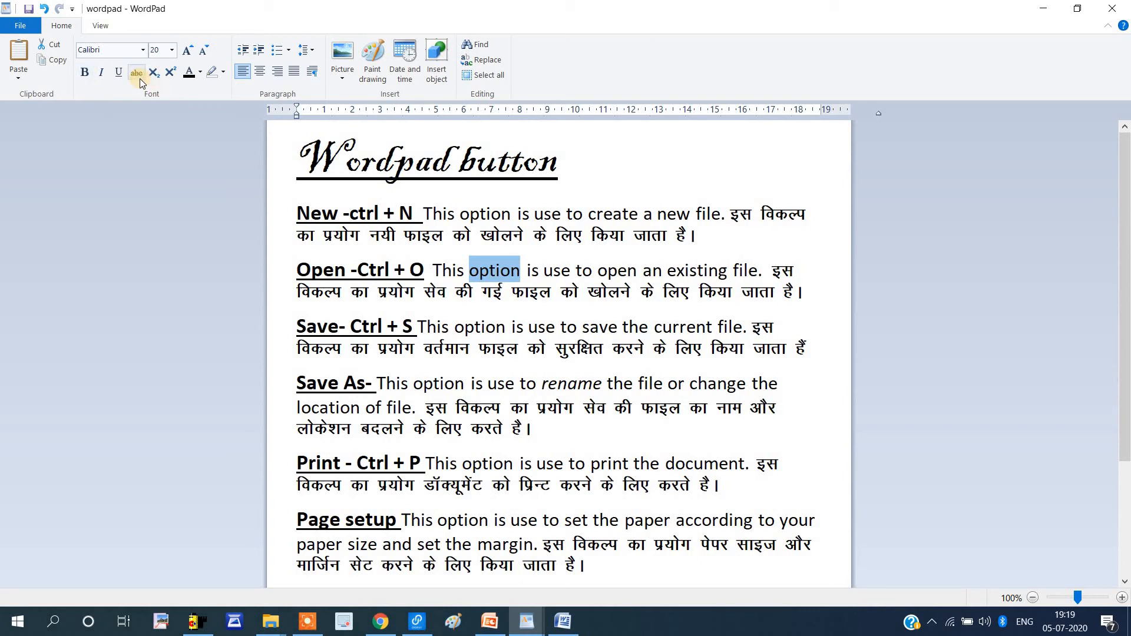
Remove the underline from the entire "Wordpad button" heading line
click(386, 167)
triple_click(385, 167)
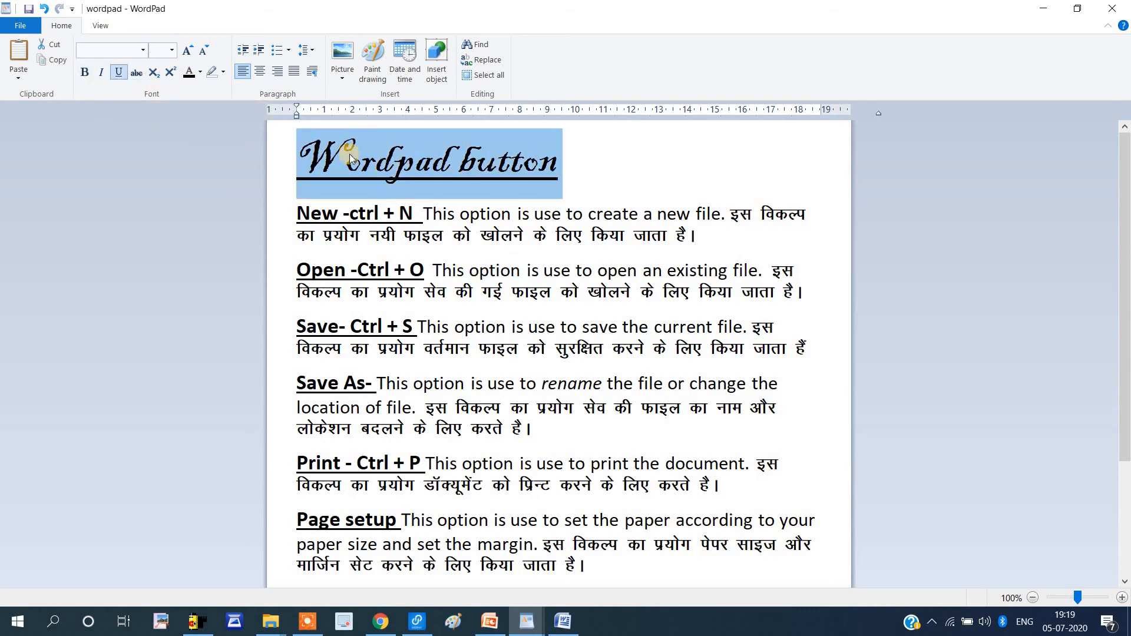
click(122, 69)
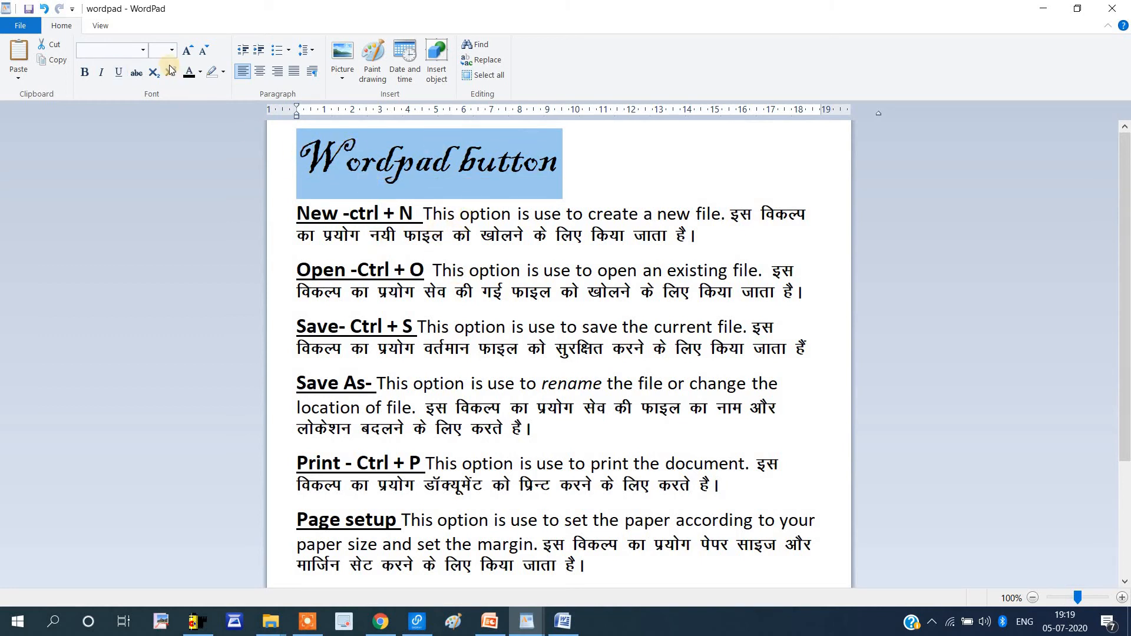
Strike through the "Wordpad button" heading and clear the strikethrough again
click(140, 73)
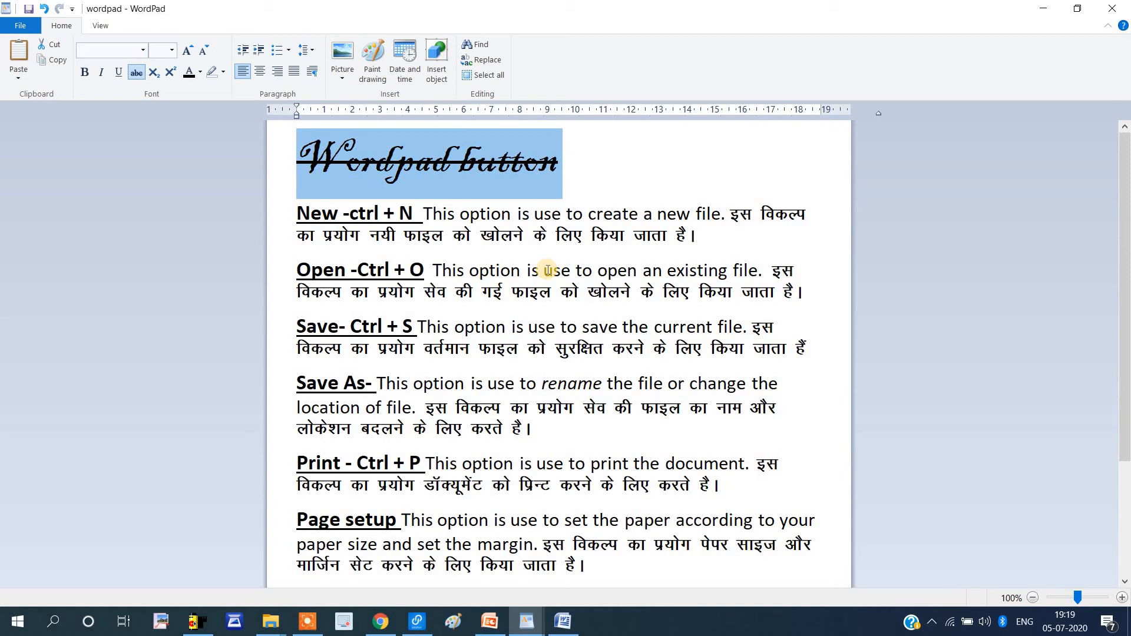
click(622, 176)
triple_click(456, 174)
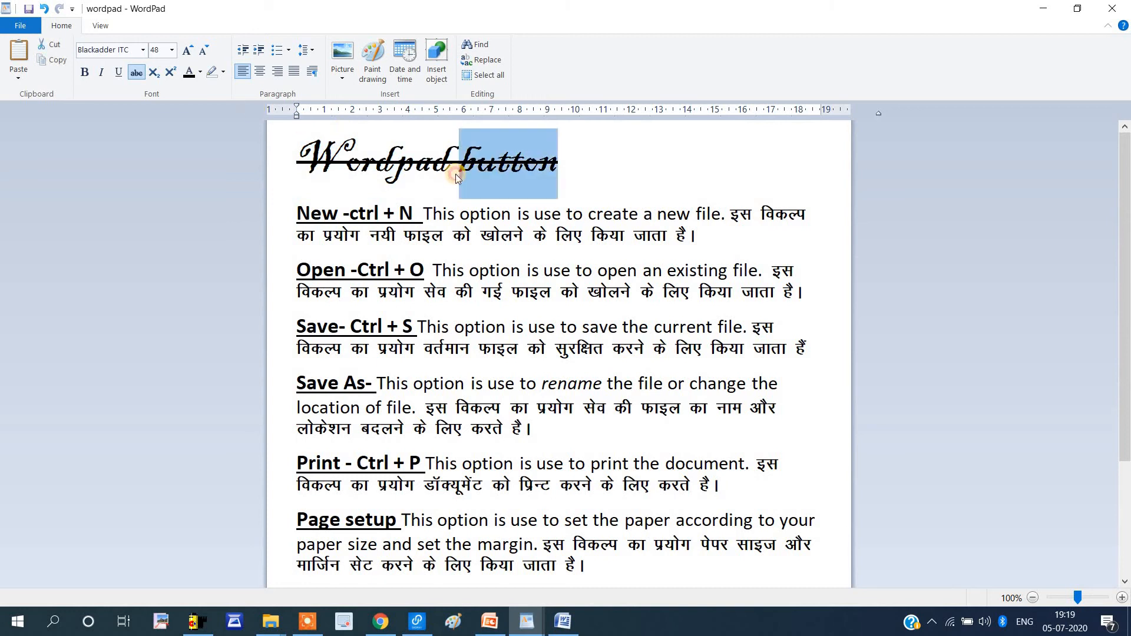
click(139, 73)
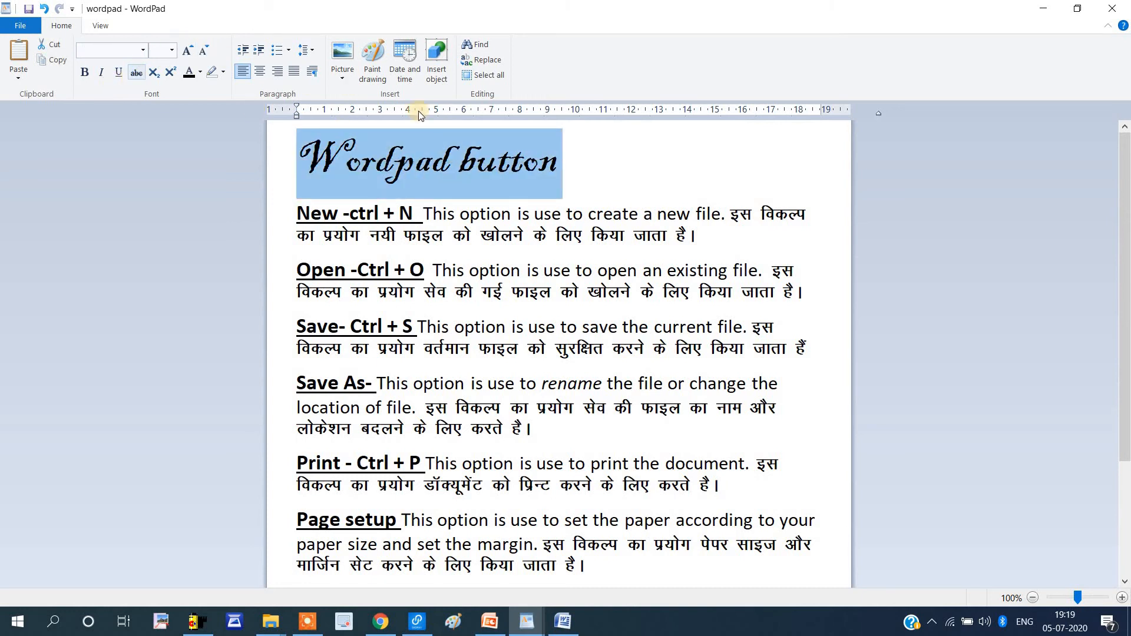
click(441, 165)
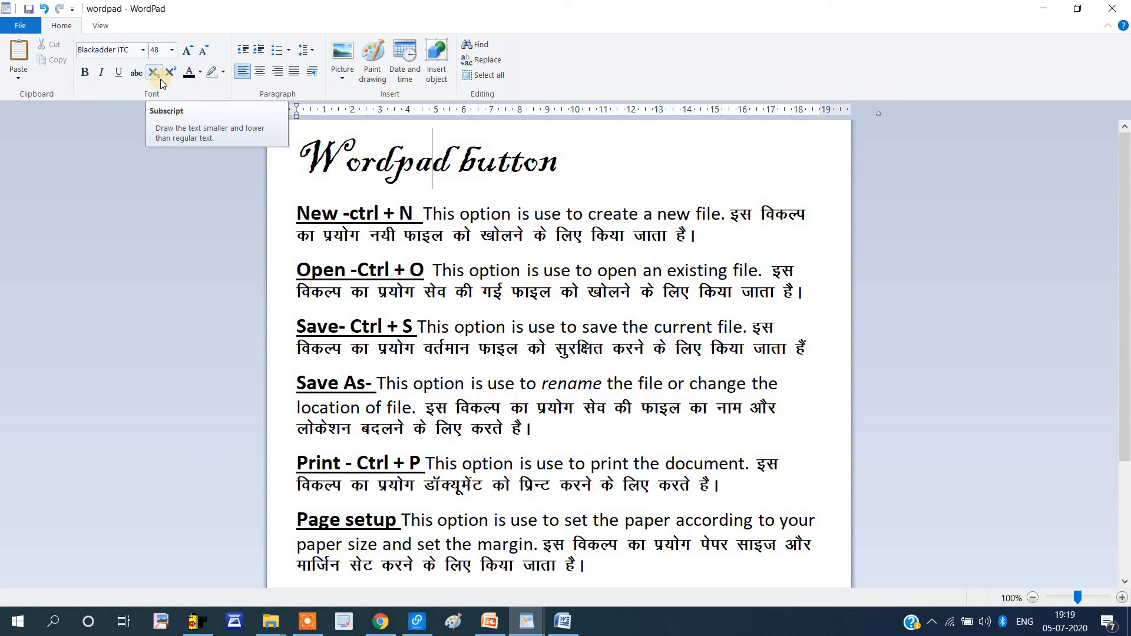
click(571, 184)
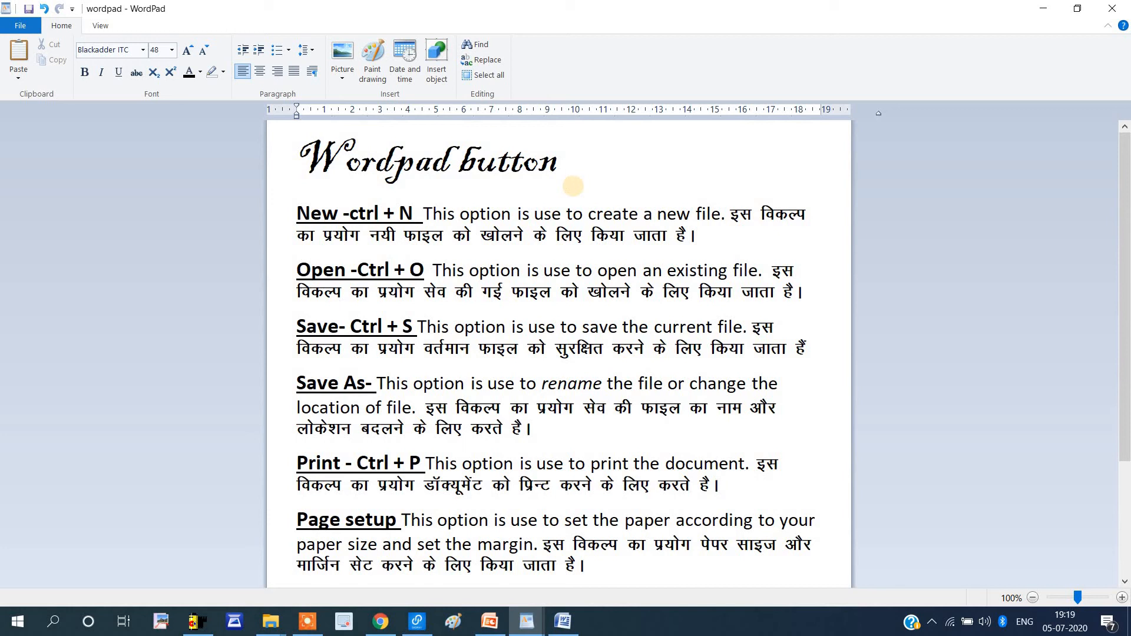
key(ctrl+z)
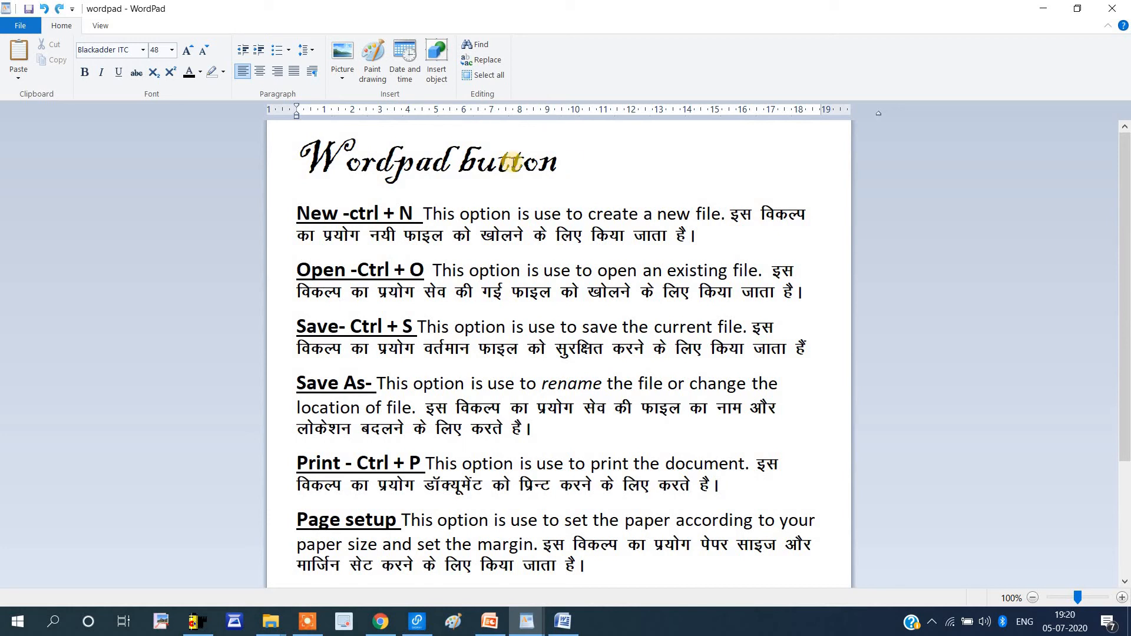
double_click(474, 163)
triple_click(473, 163)
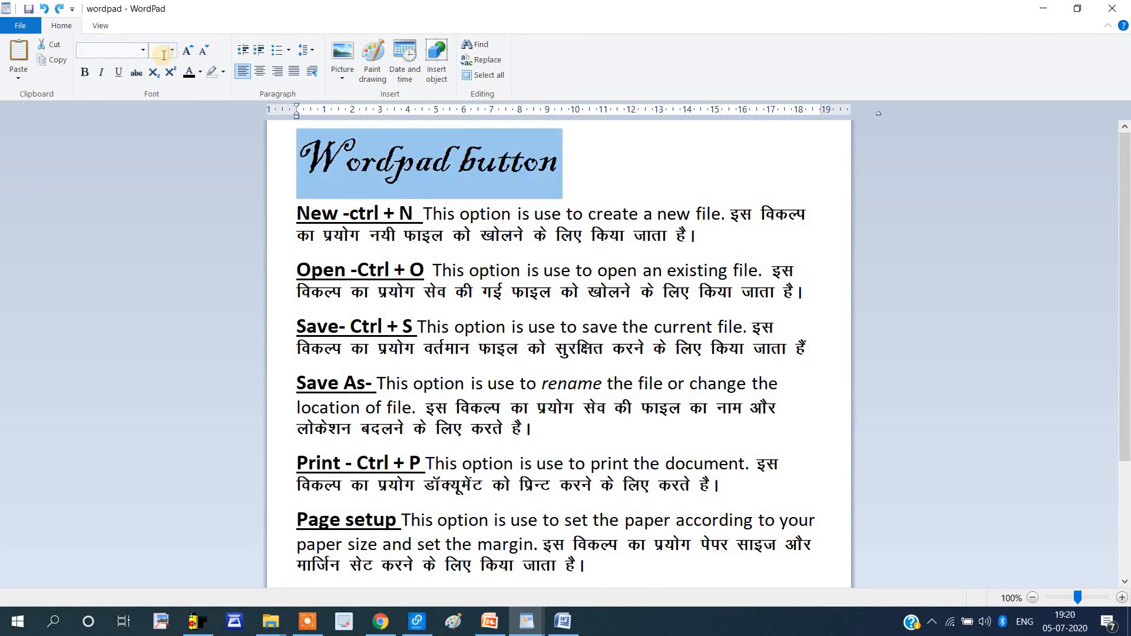
click(143, 49)
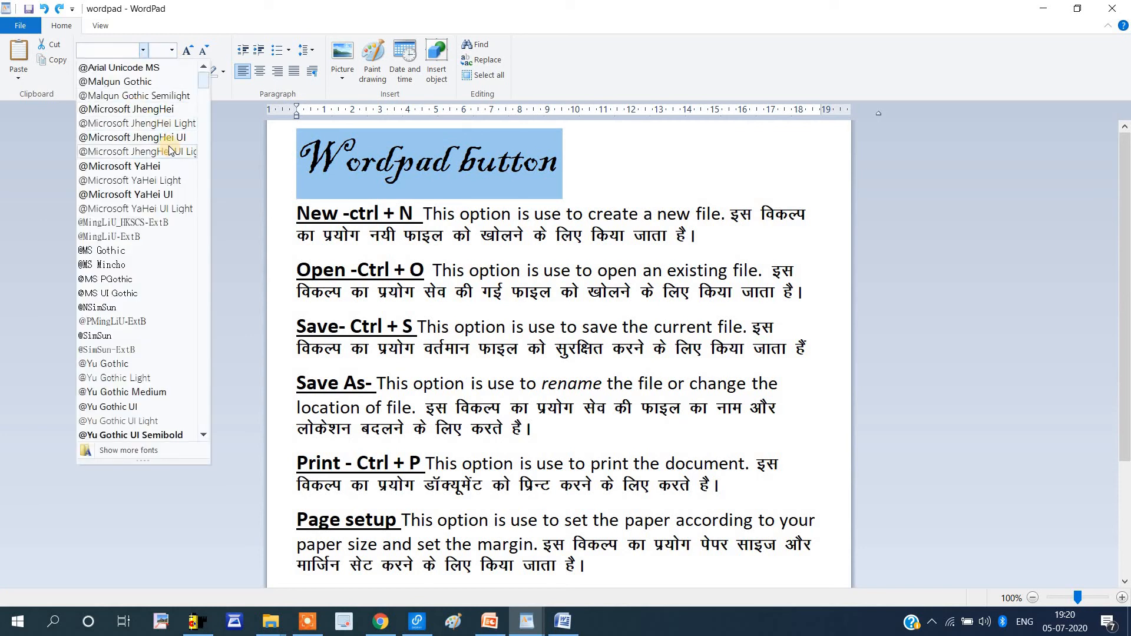
click(160, 168)
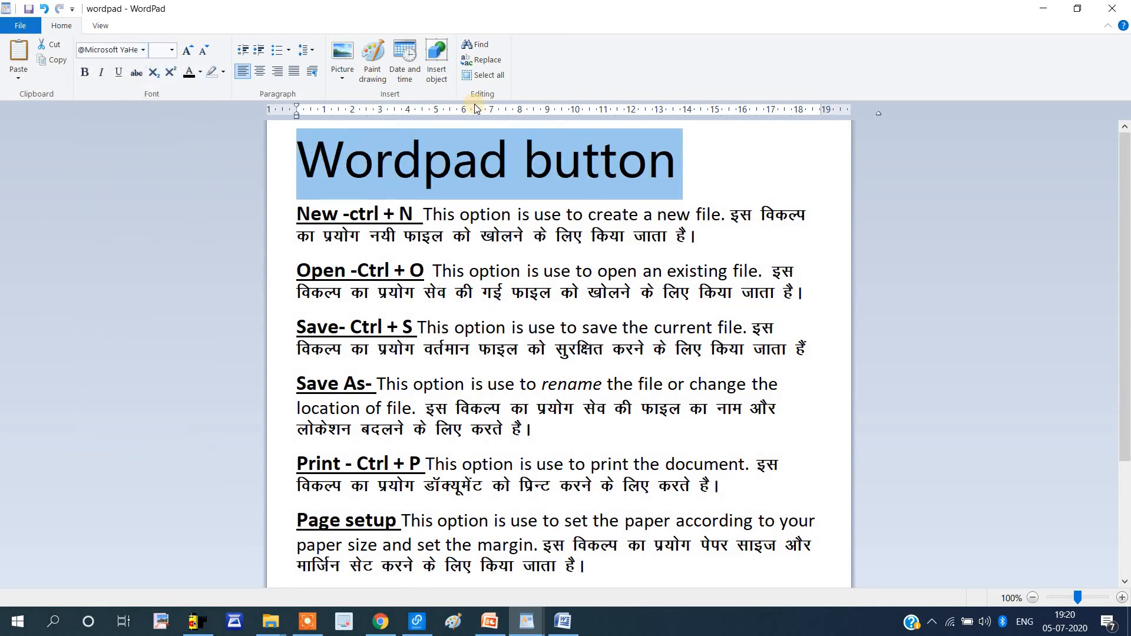
Enlarge the "Wordpad button" heading with Grow font, and shrink it to size 28
click(626, 205)
triple_click(600, 174)
click(188, 50)
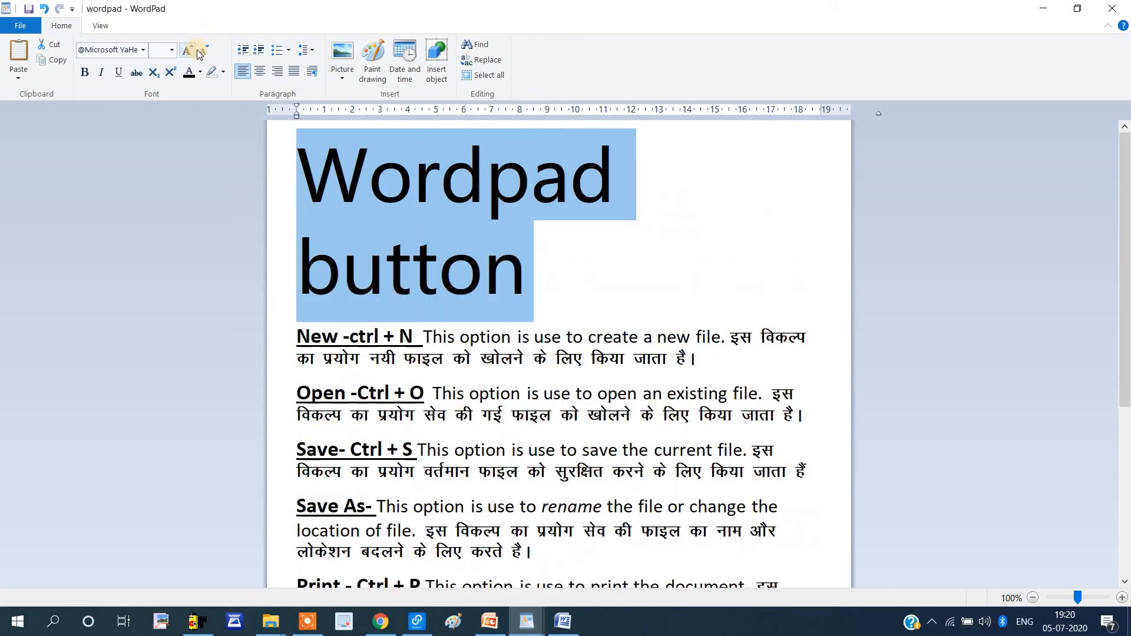
click(204, 52)
click(204, 51)
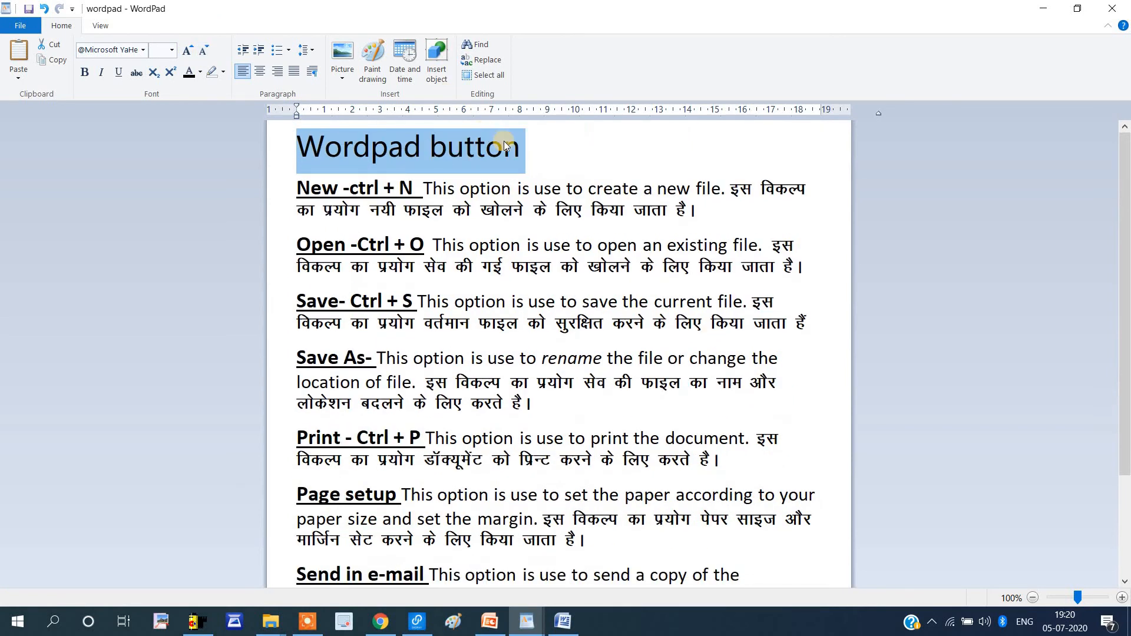
Add the formula H2SO4 at the end of the "Wordpad button" heading line
click(521, 151)
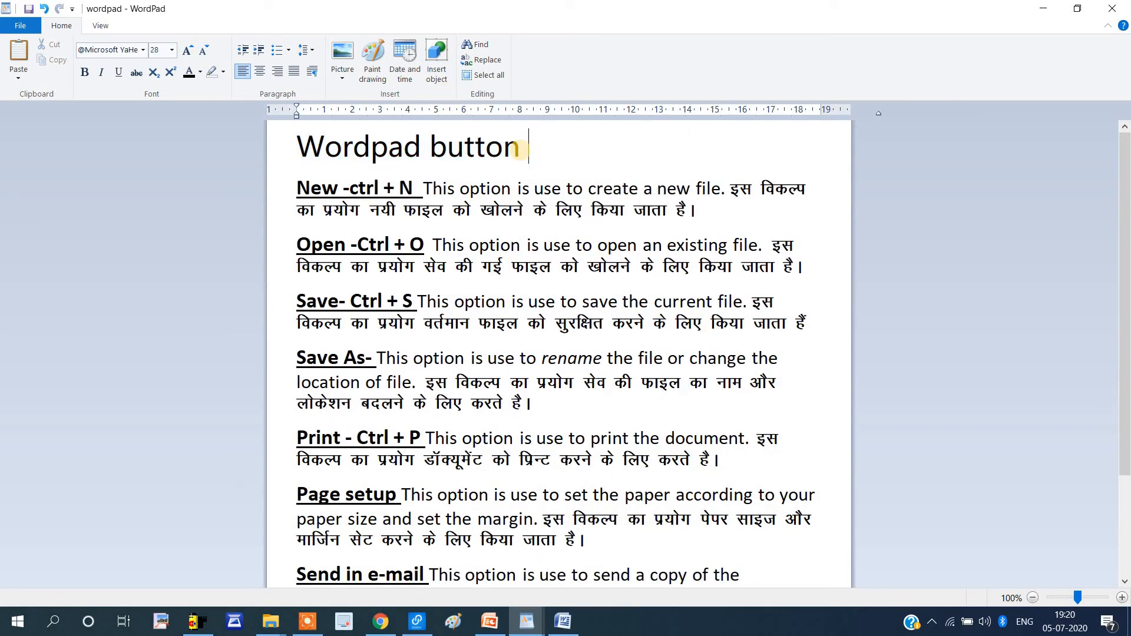
text(H2SO)
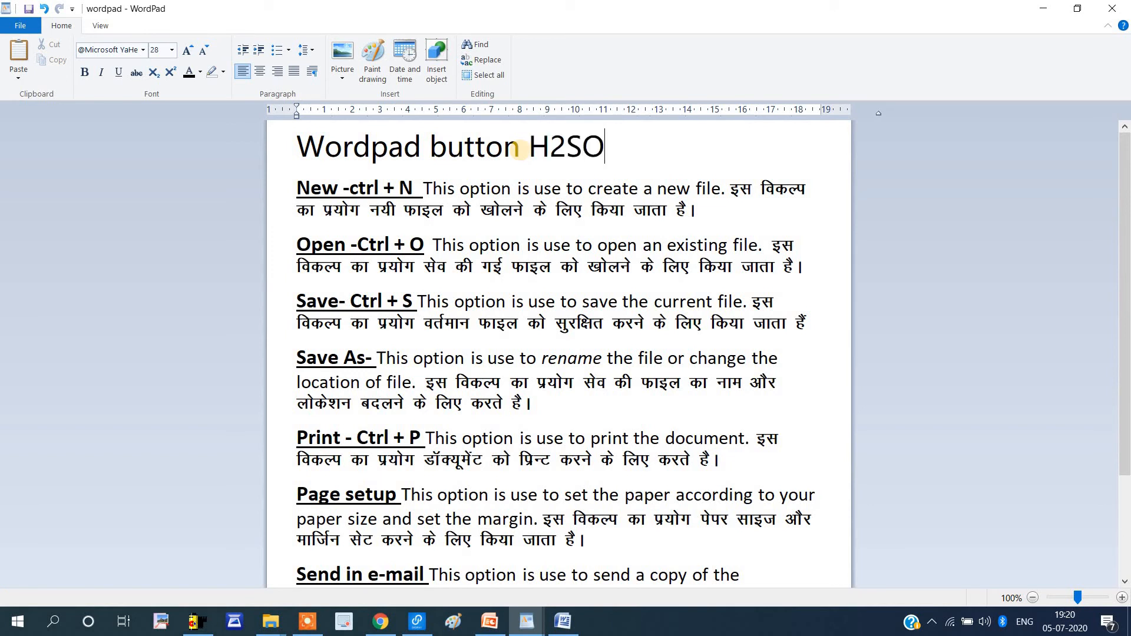
text(4)
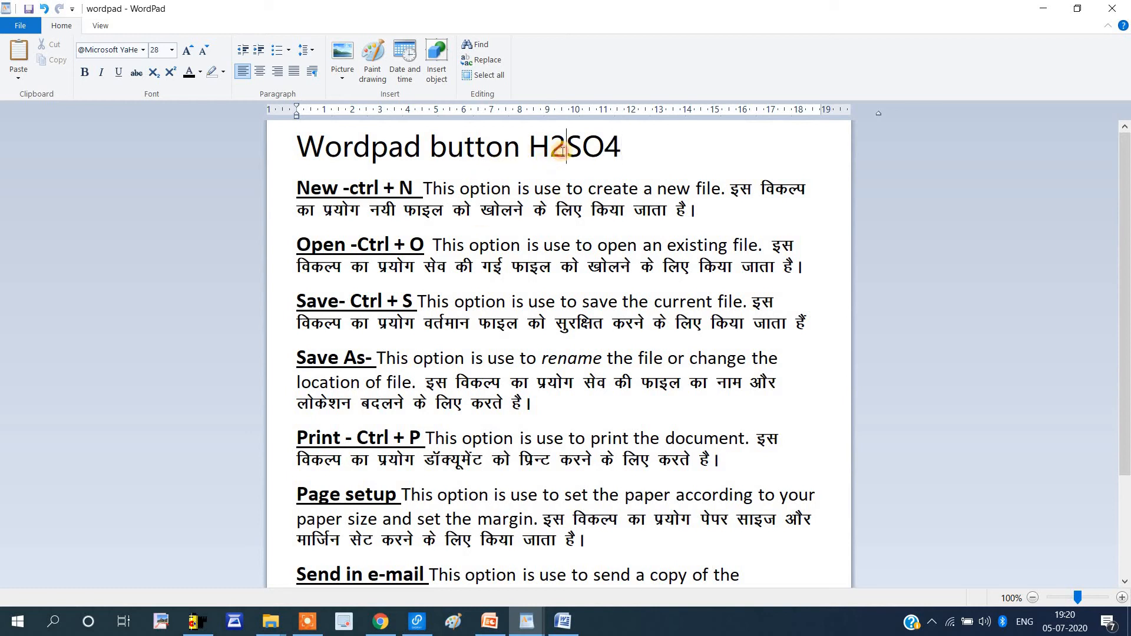
Format the 2 and the 4 in the heading's H2SO4 as subscript
drag(566, 150, 550, 155)
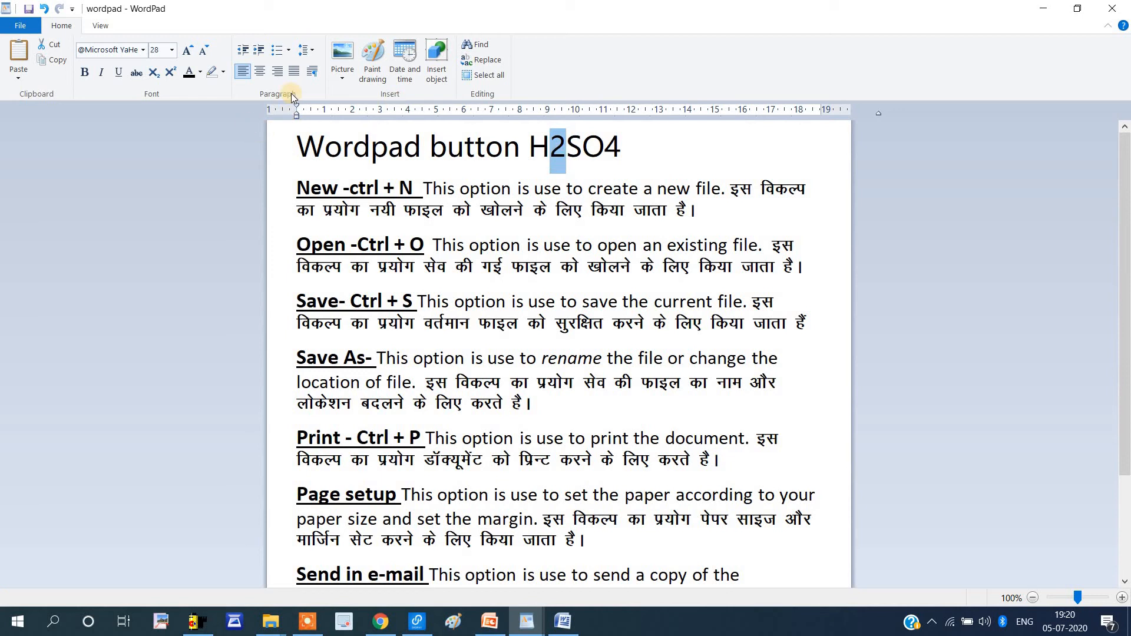
click(155, 72)
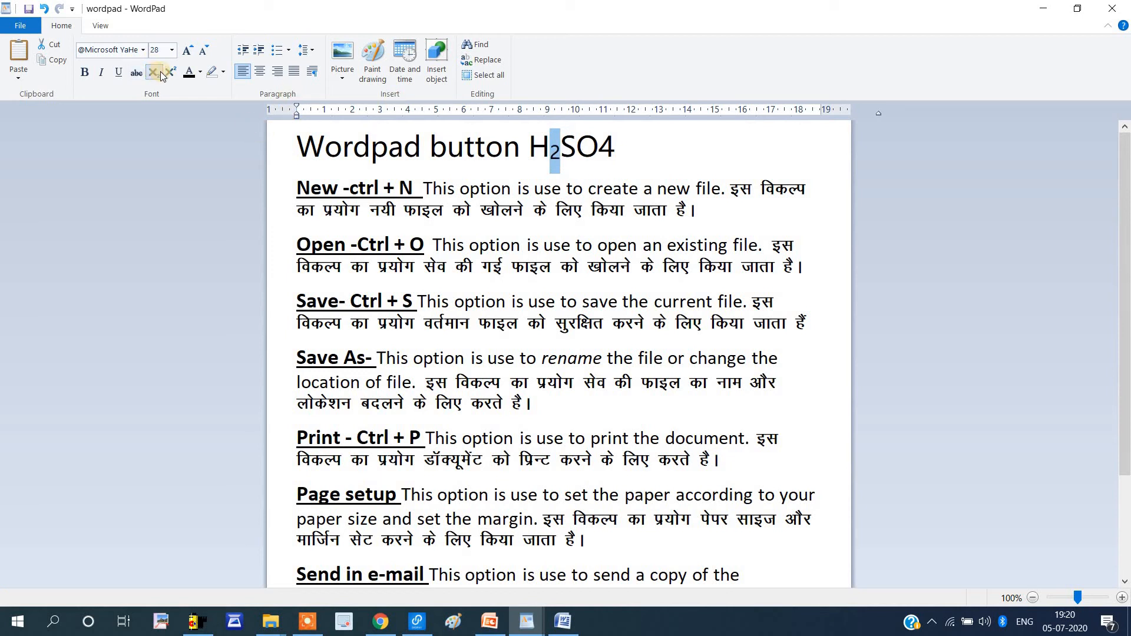
click(560, 154)
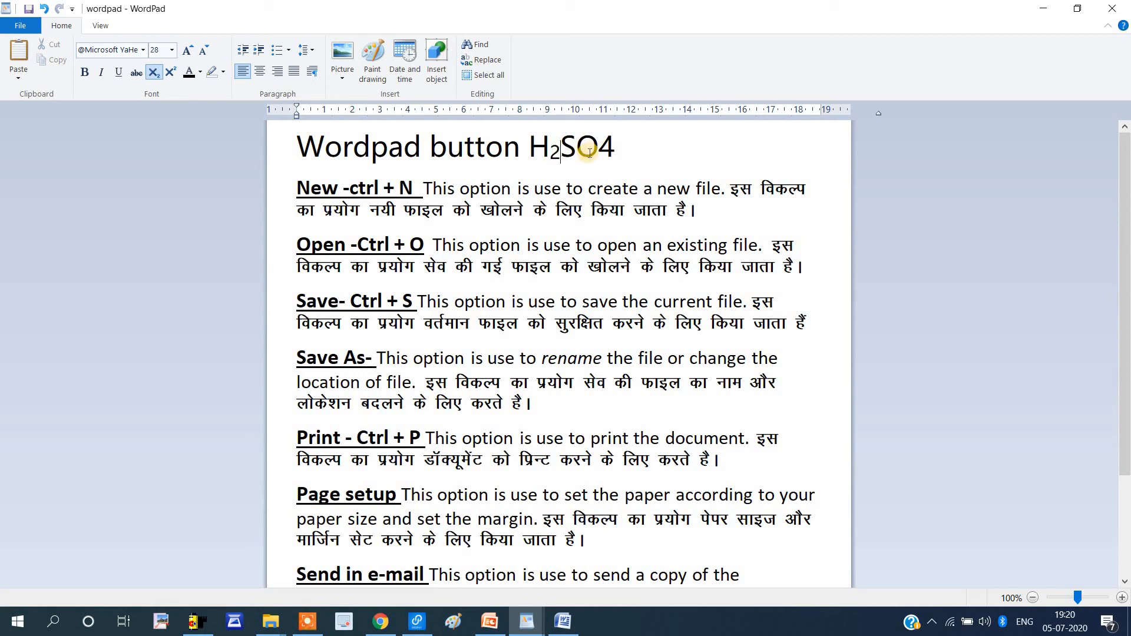
drag(587, 152, 619, 151)
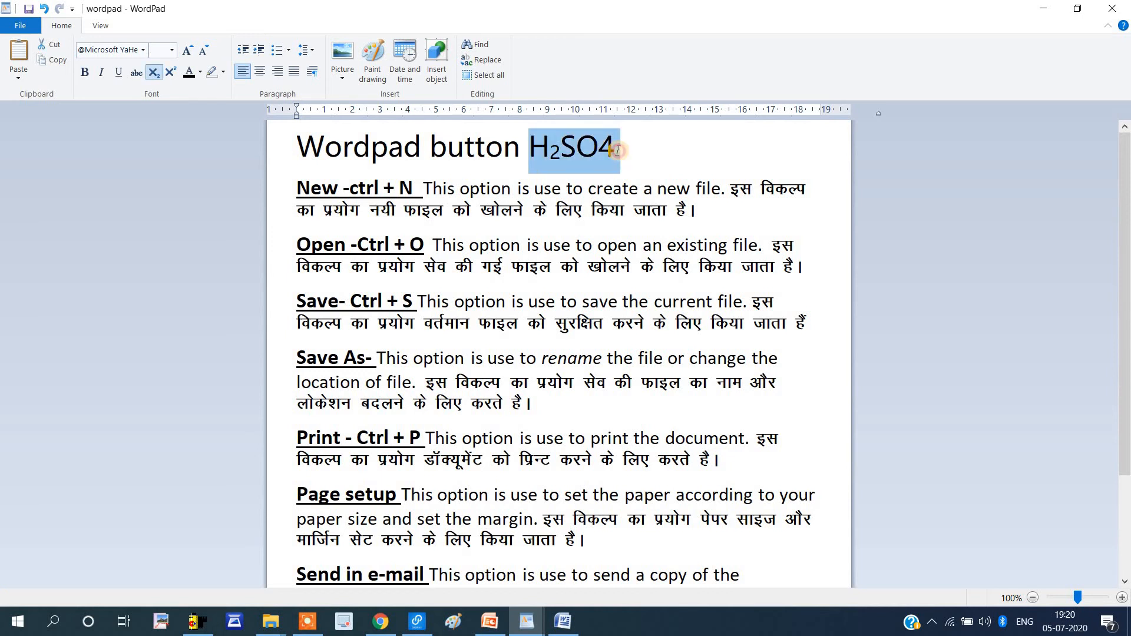
click(618, 151)
double_click(606, 151)
click(606, 151)
drag(606, 151, 617, 151)
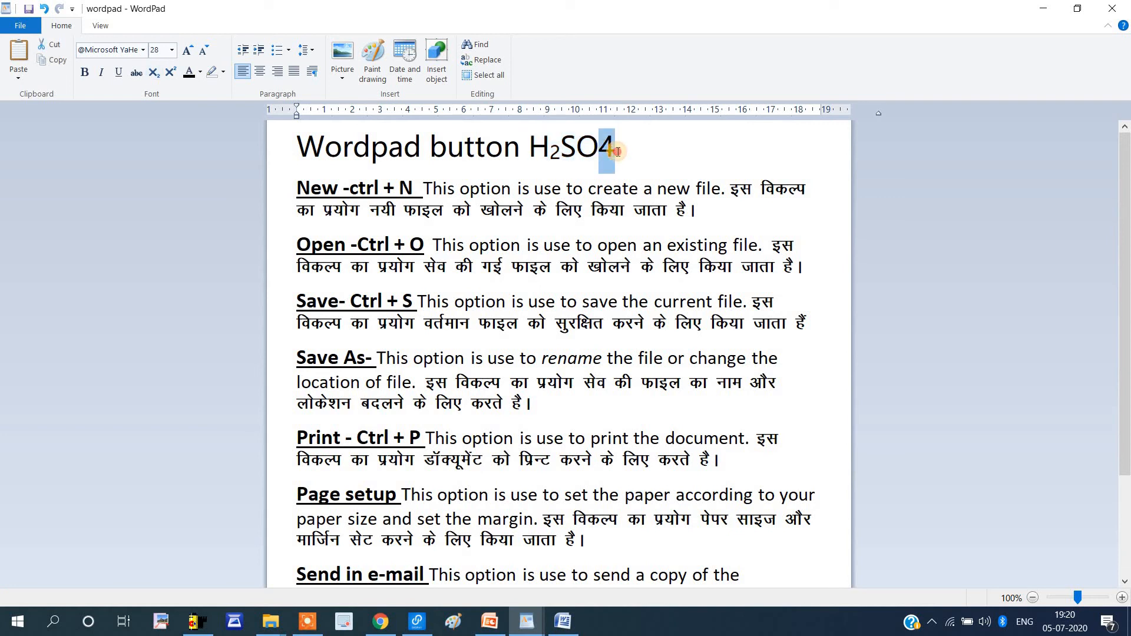
click(152, 73)
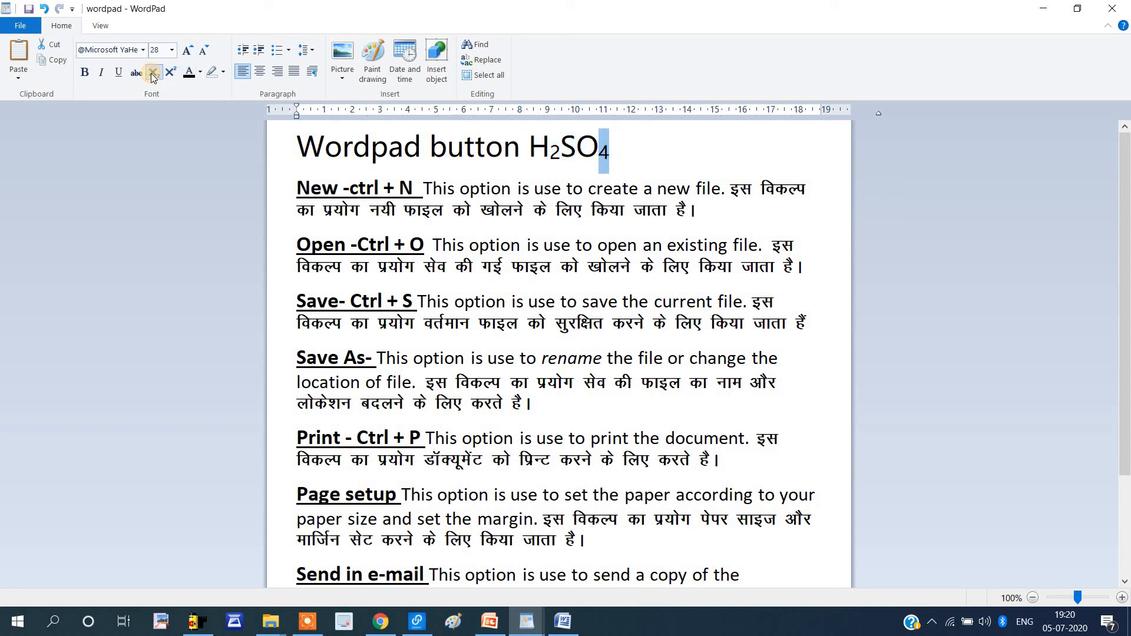
click(619, 145)
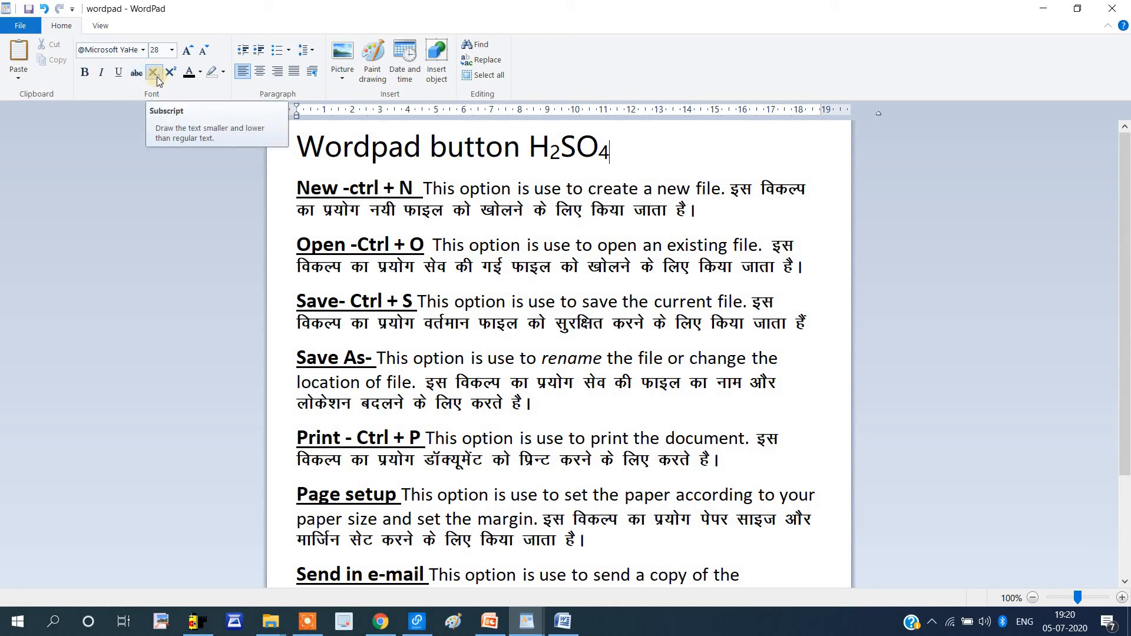
Try the sample text "dhfdghfg" in subscript after H2SO4, and delete it
text(dhfdghfg)
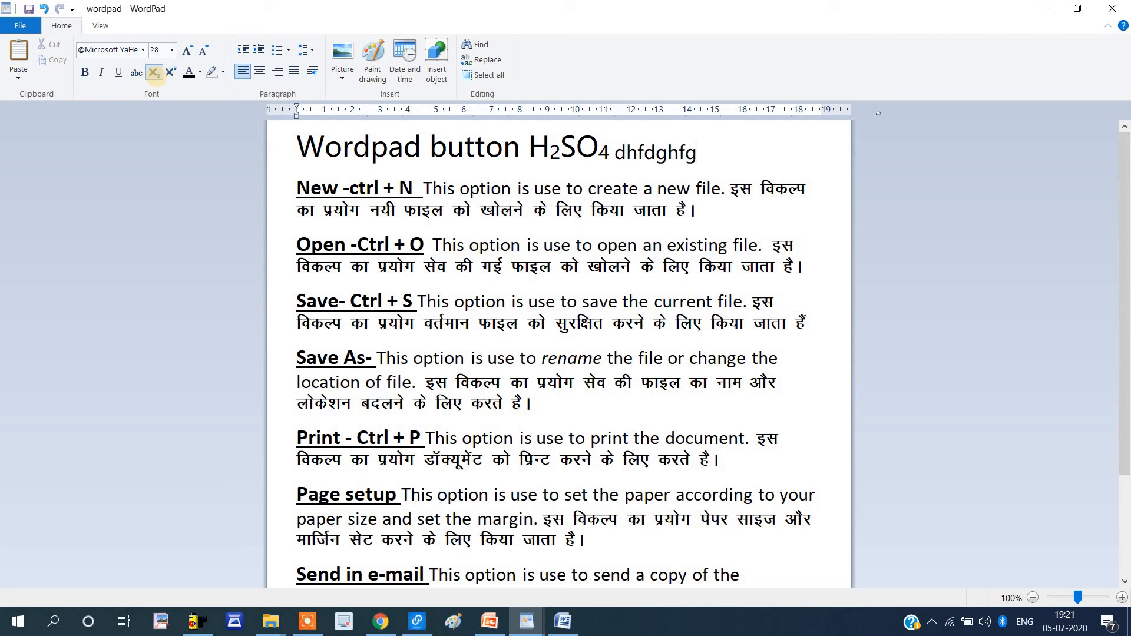
key(BackSpace)
key(BackSpace)
key(BackSpace)
key(BackSpace)
key(BackSpace)
key(BackSpace)
key(BackSpace)
key(BackSpace)
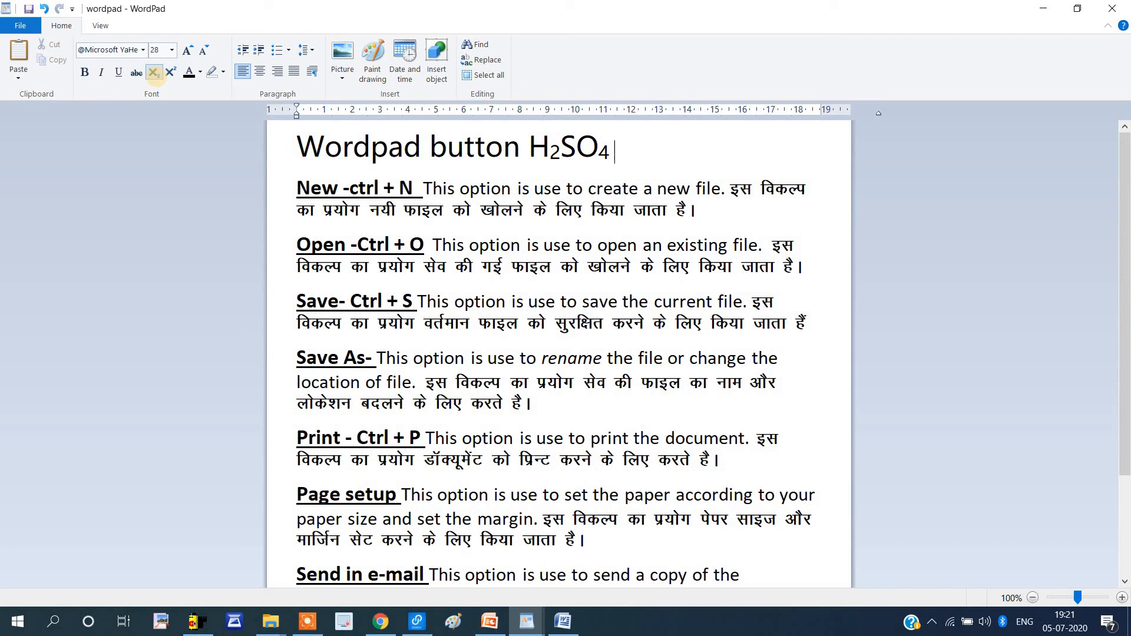
Turn subscript off, try the sample text "dgfh" in normal script after H2SO4, and delete it
click(152, 72)
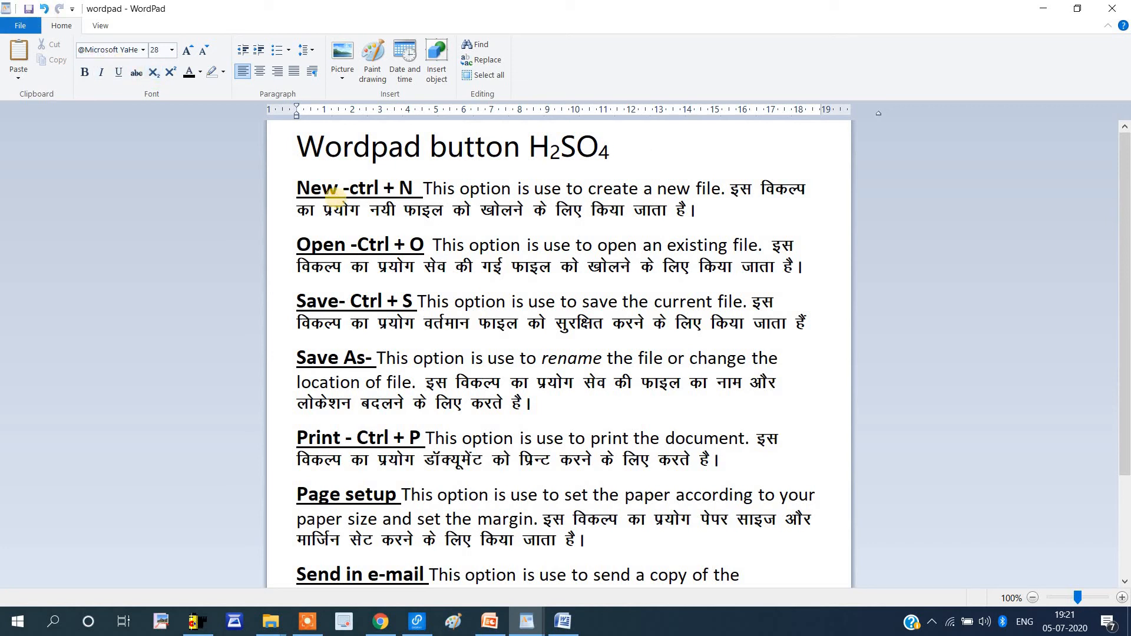
text(dgfh)
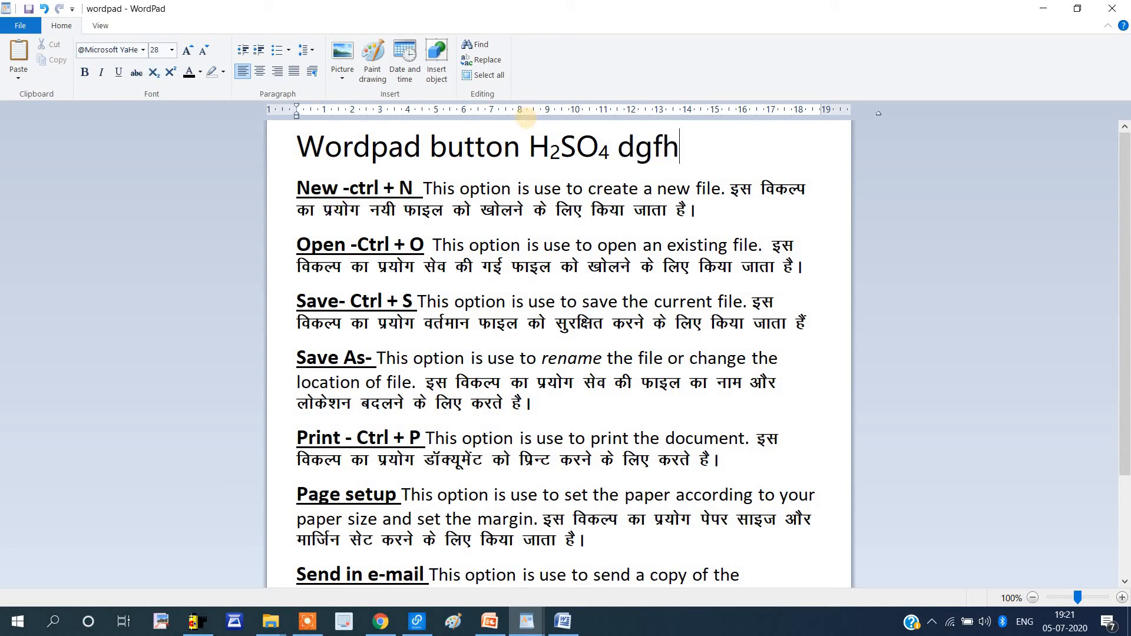
text(d)
key(BackSpace)
key(BackSpace)
key(BackSpace)
key(BackSpace)
key(BackSpace)
key(BackSpace)
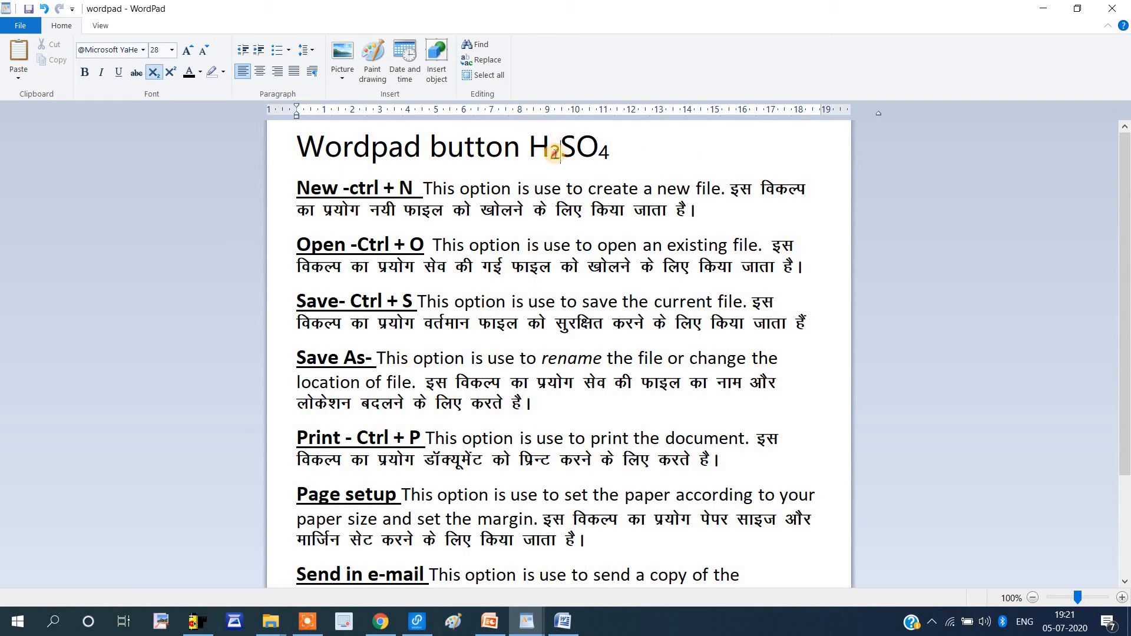
Remove the subscript from the 2 and the 4 in H2SO4, and apply it to both digits again
drag(561, 152, 552, 155)
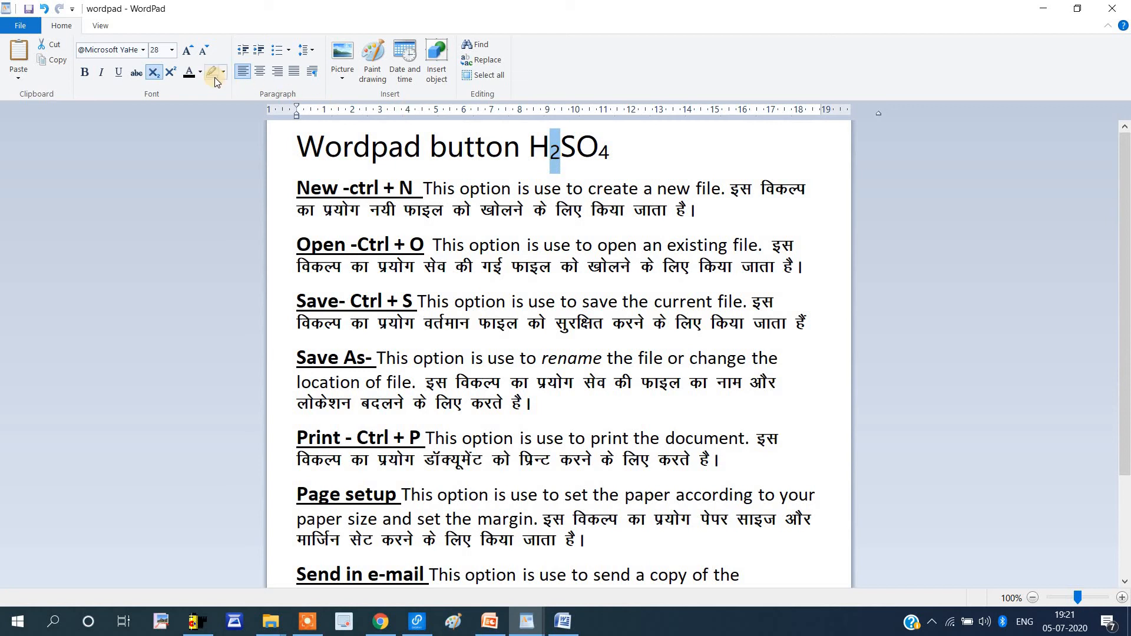
click(154, 72)
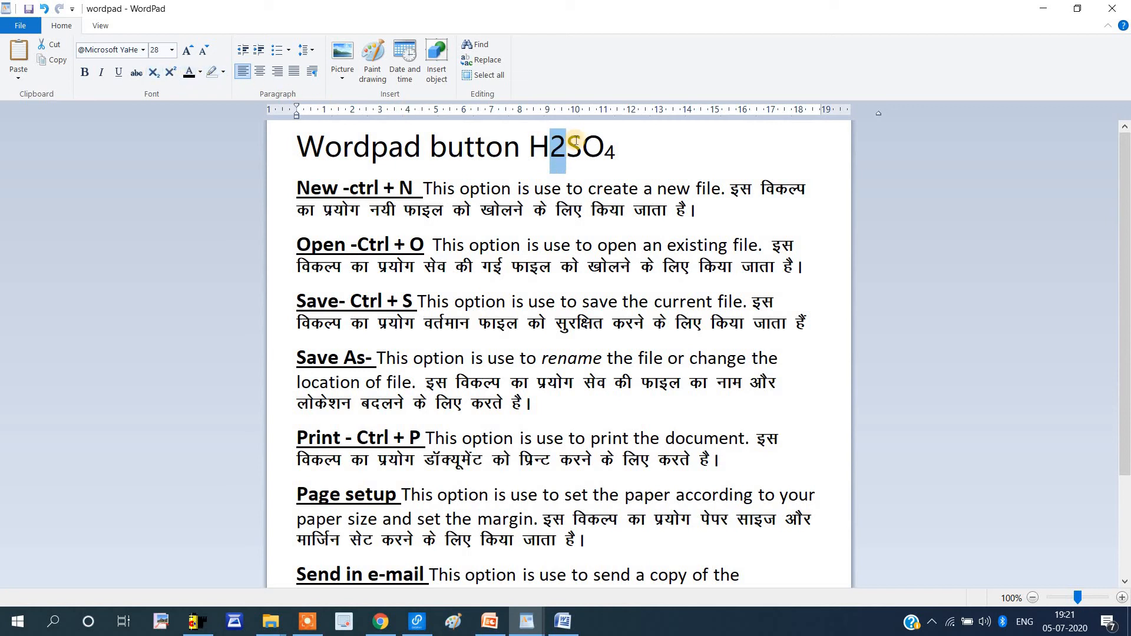
drag(615, 152, 605, 152)
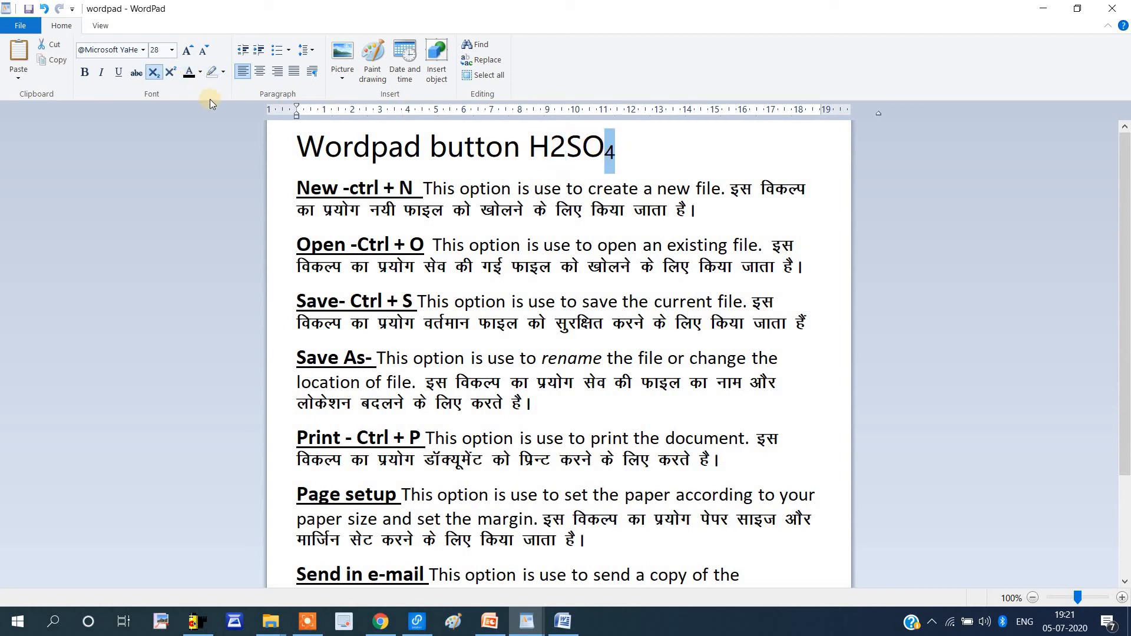
click(159, 78)
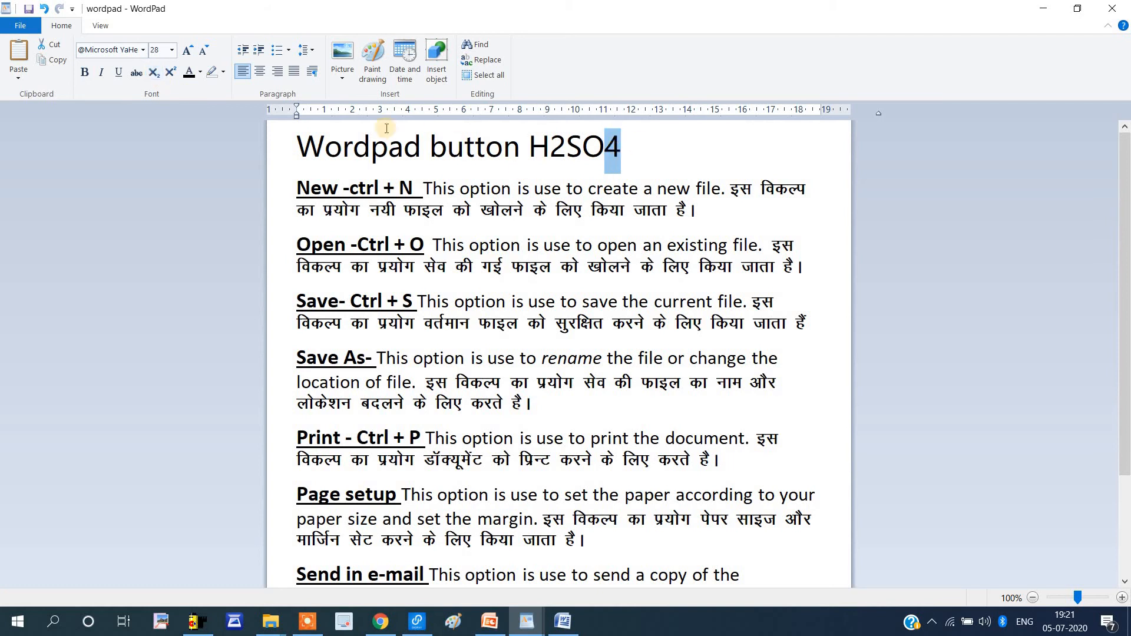
click(159, 72)
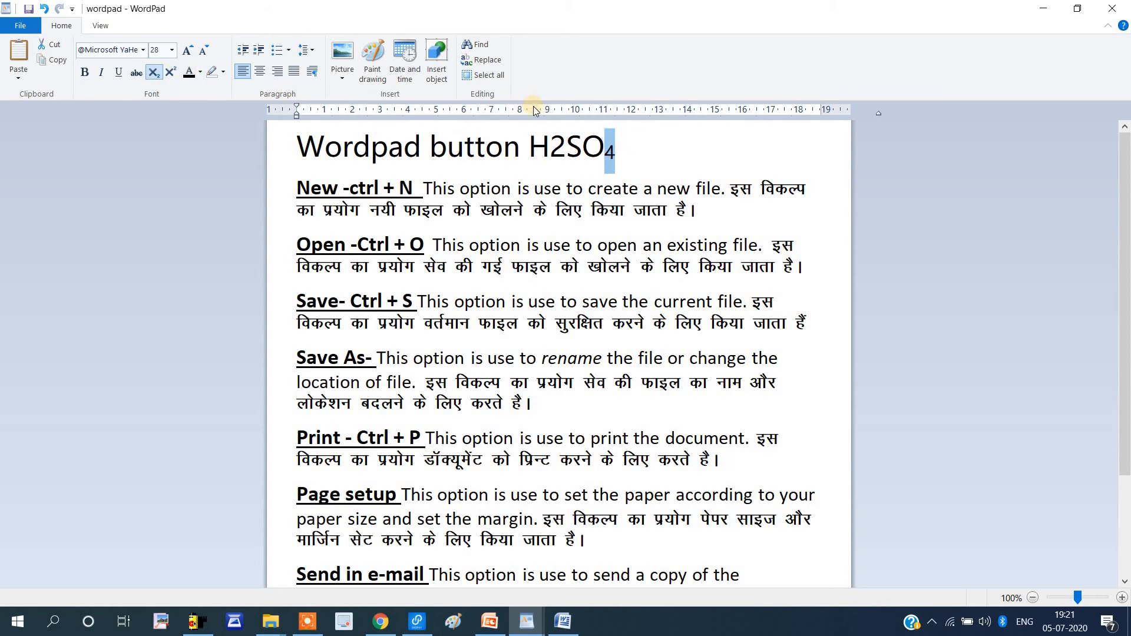
drag(567, 152, 551, 152)
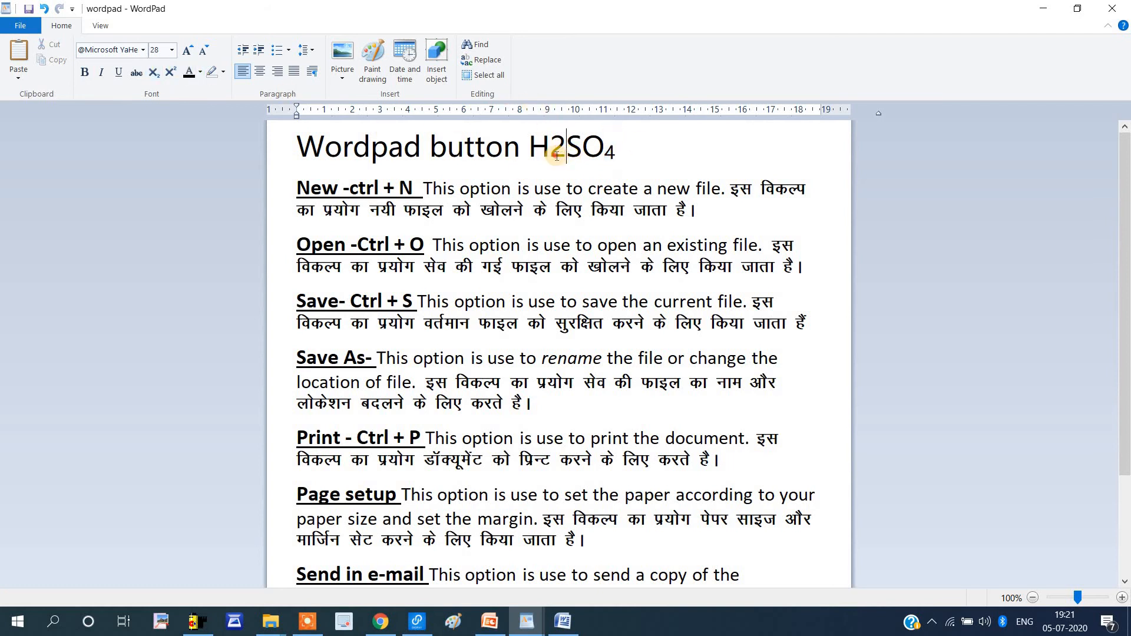
click(153, 76)
Add a2 after H2SO4 on the heading line and format its 2 as superscript
click(625, 150)
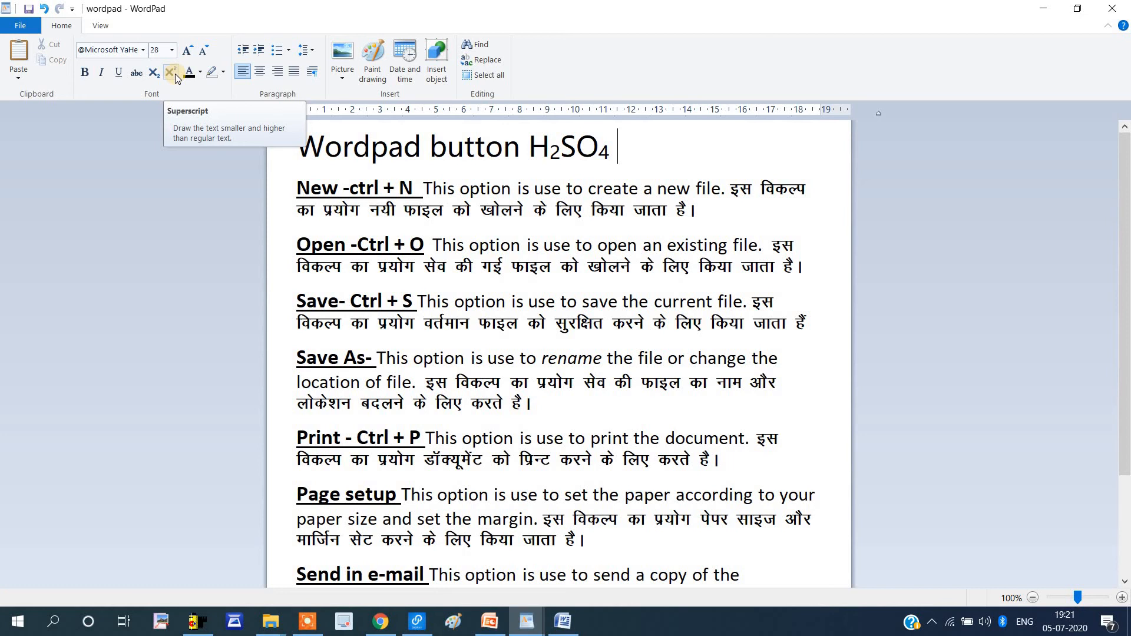
text(a)
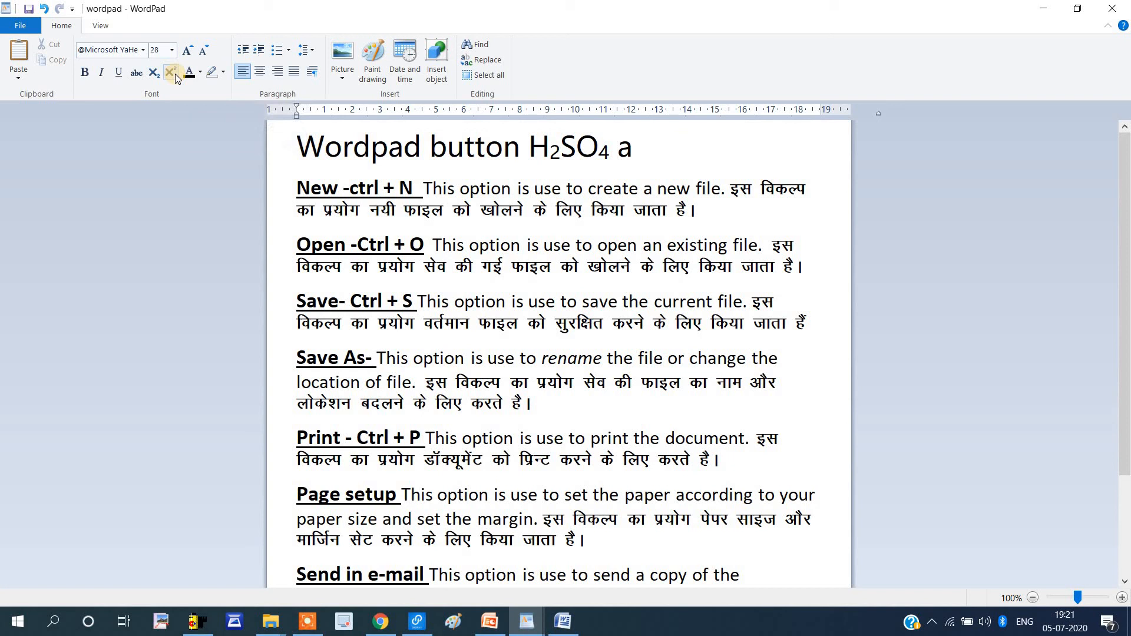
text(2)
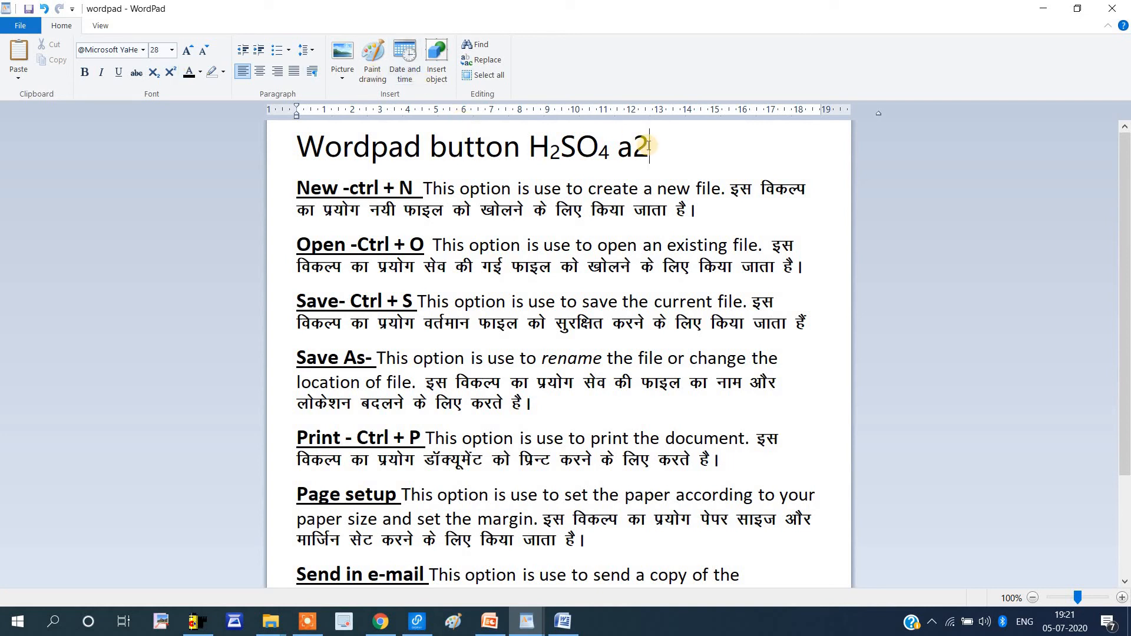
drag(649, 149, 633, 148)
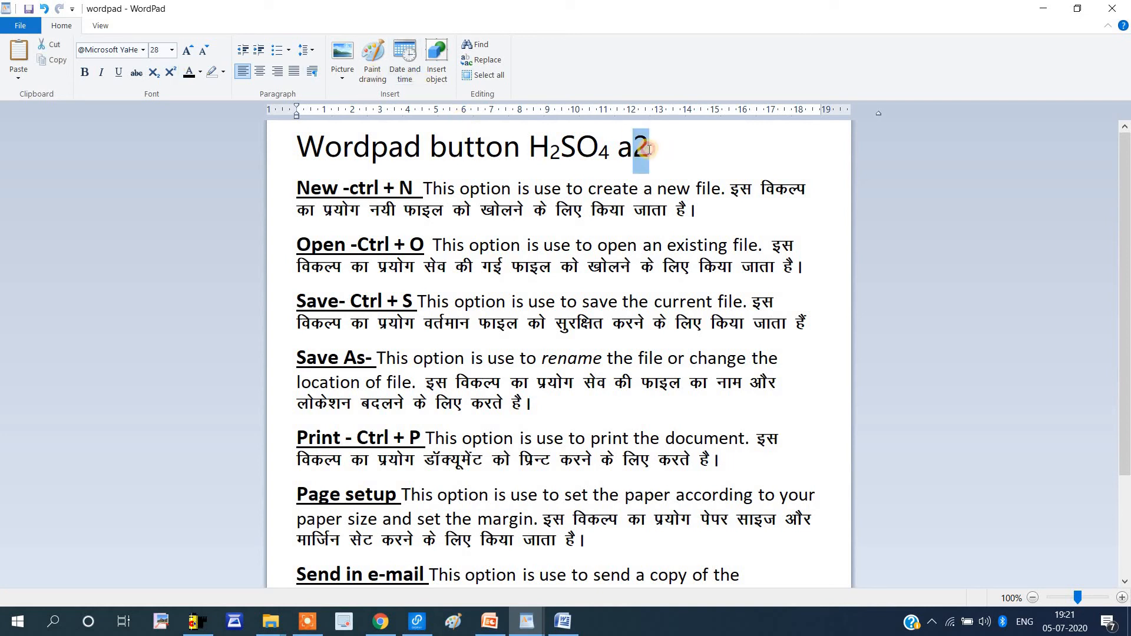
click(170, 72)
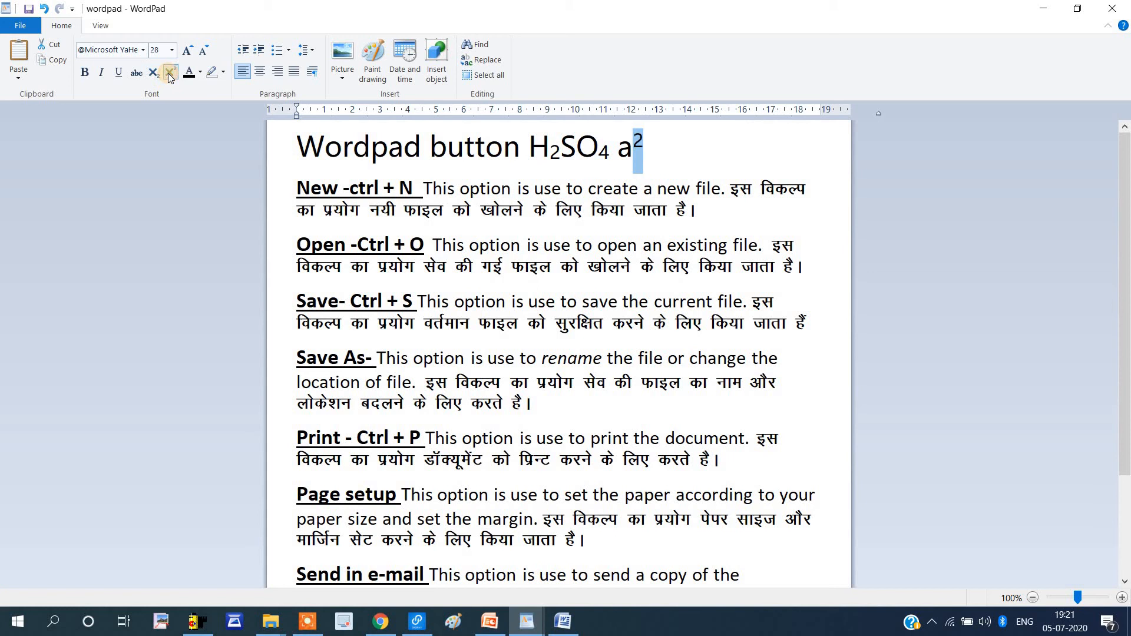
Turn superscript off after the squared a and add a plus sign in normal script
click(650, 156)
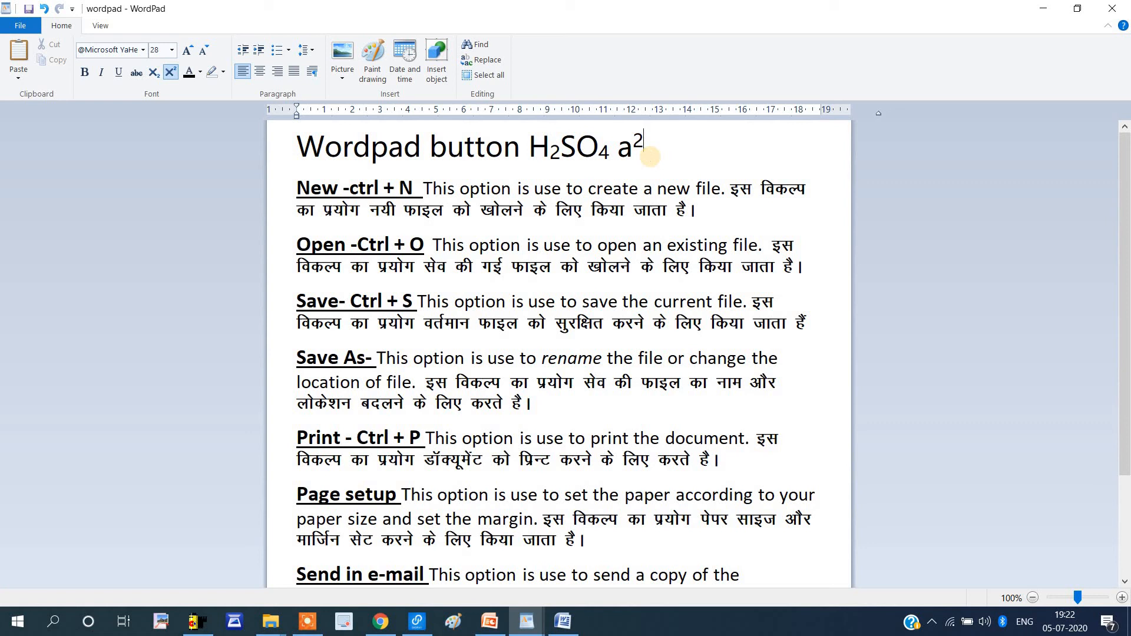
text(+)
key(BackSpace)
click(170, 72)
text(+)
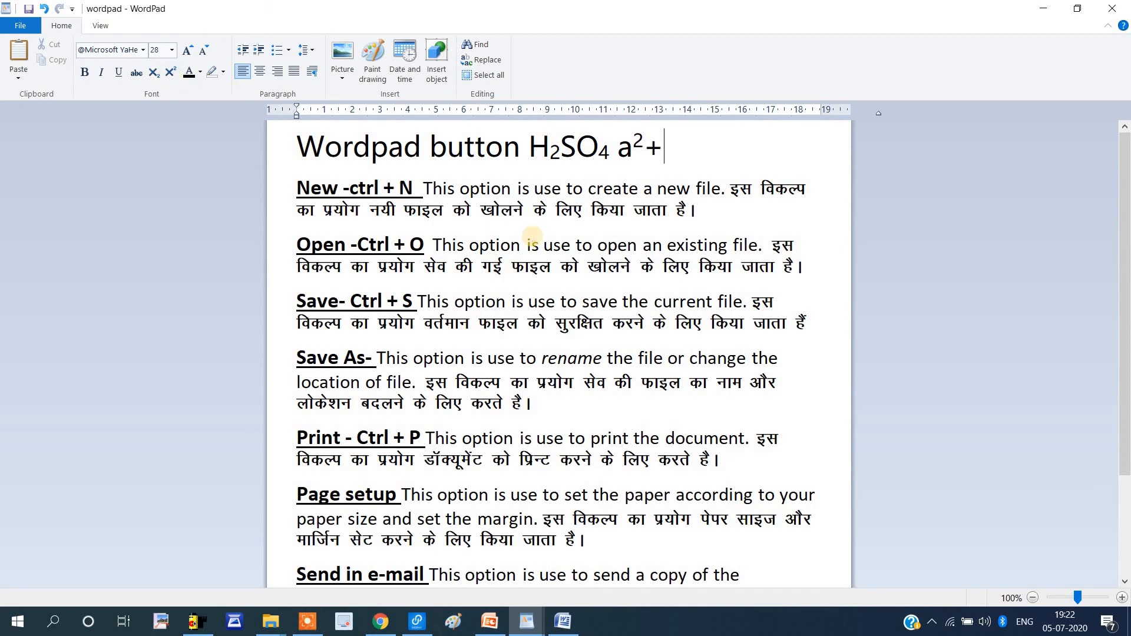
Add b2 after the plus sign on the heading line with its 2 as superscript, and turn superscript off
text(b2)
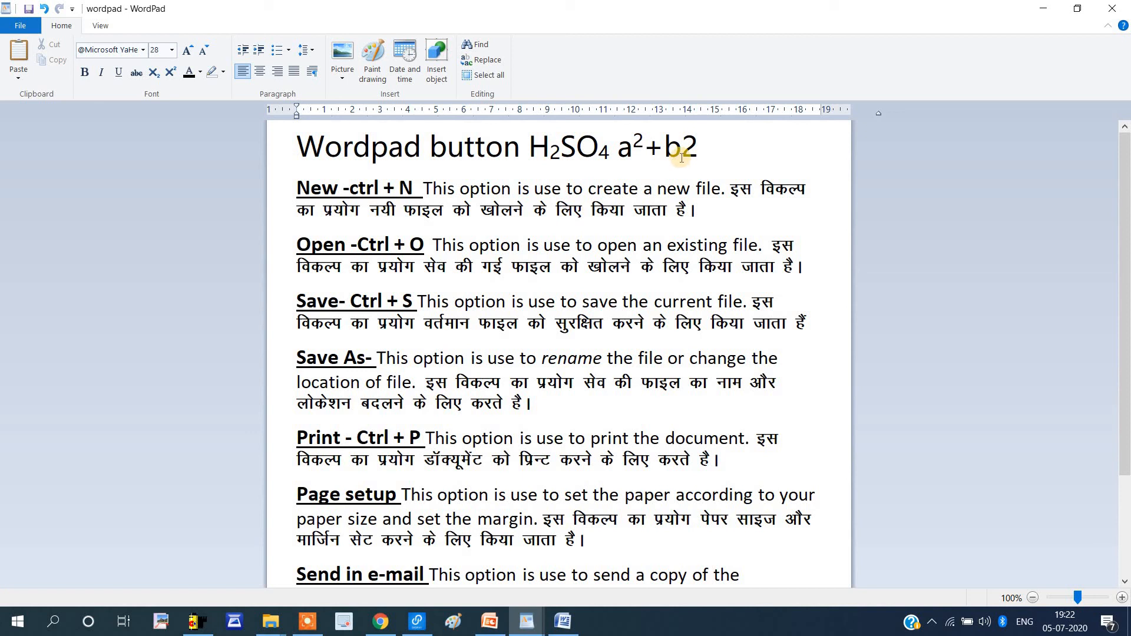
drag(703, 155, 664, 154)
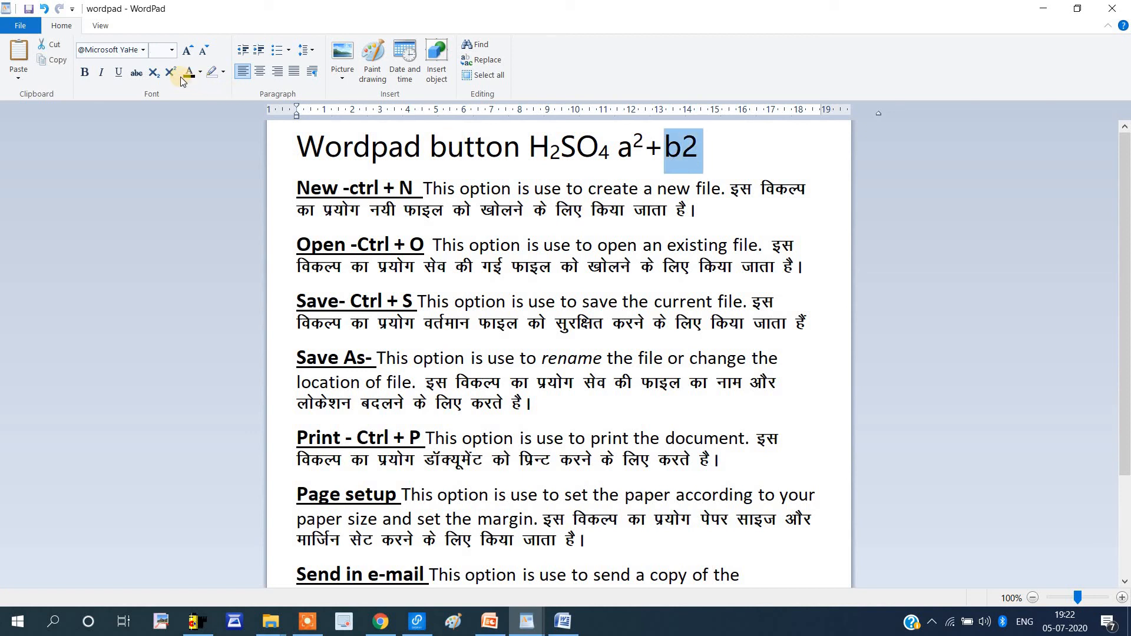
click(694, 158)
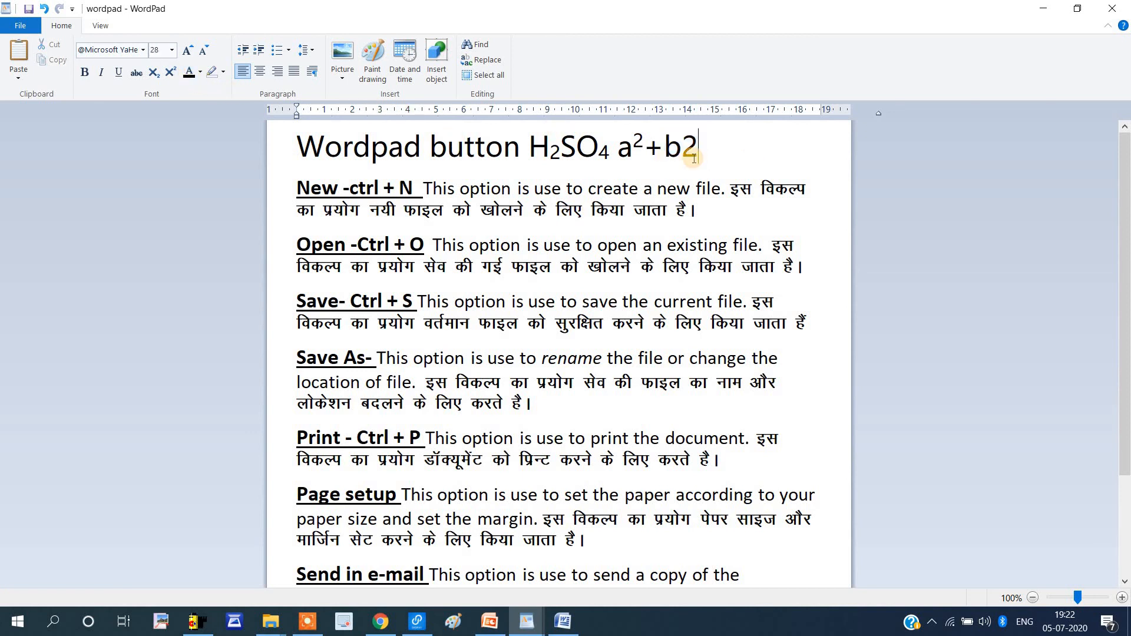
key(BackSpace)
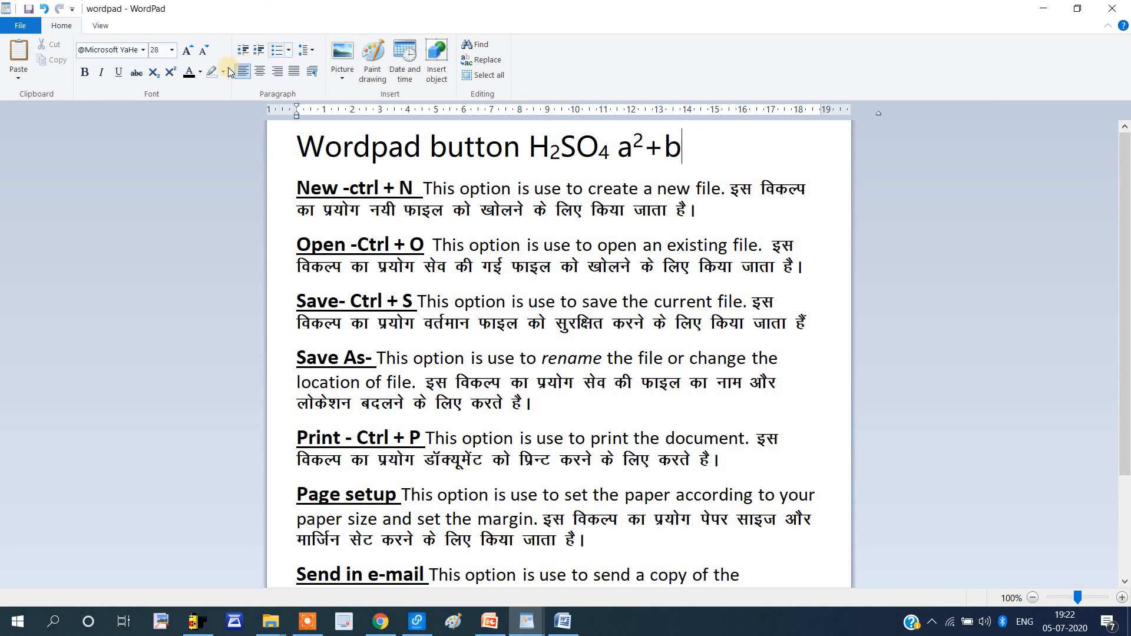
click(173, 73)
text(2)
click(173, 72)
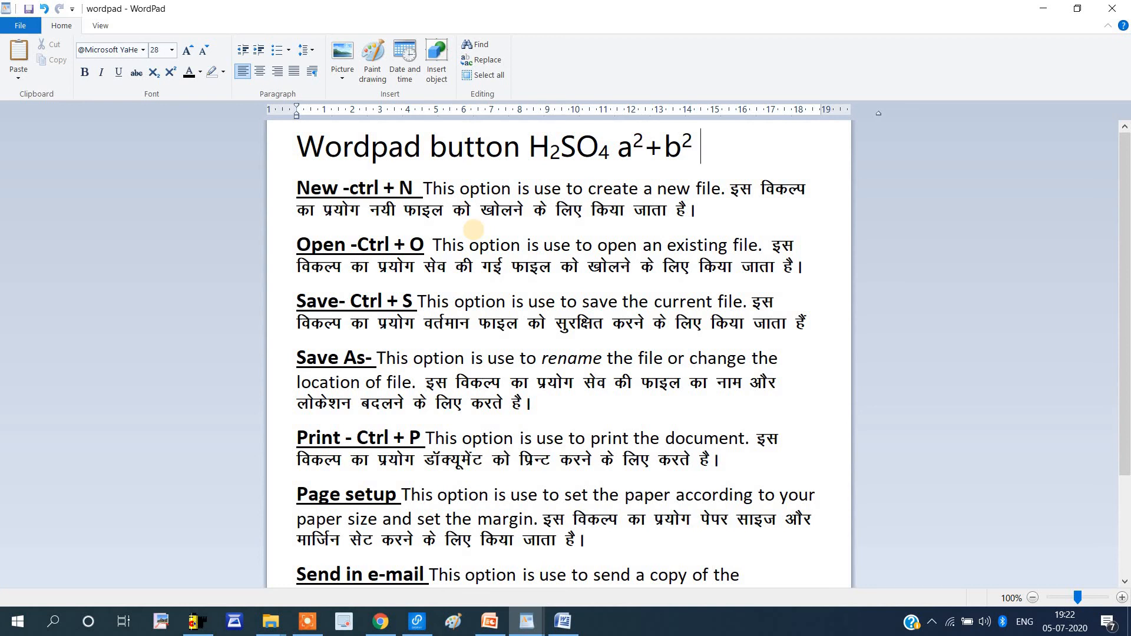
Add (a+b)2 at the end of the heading line and format its final 2 as superscript
text((a+b))
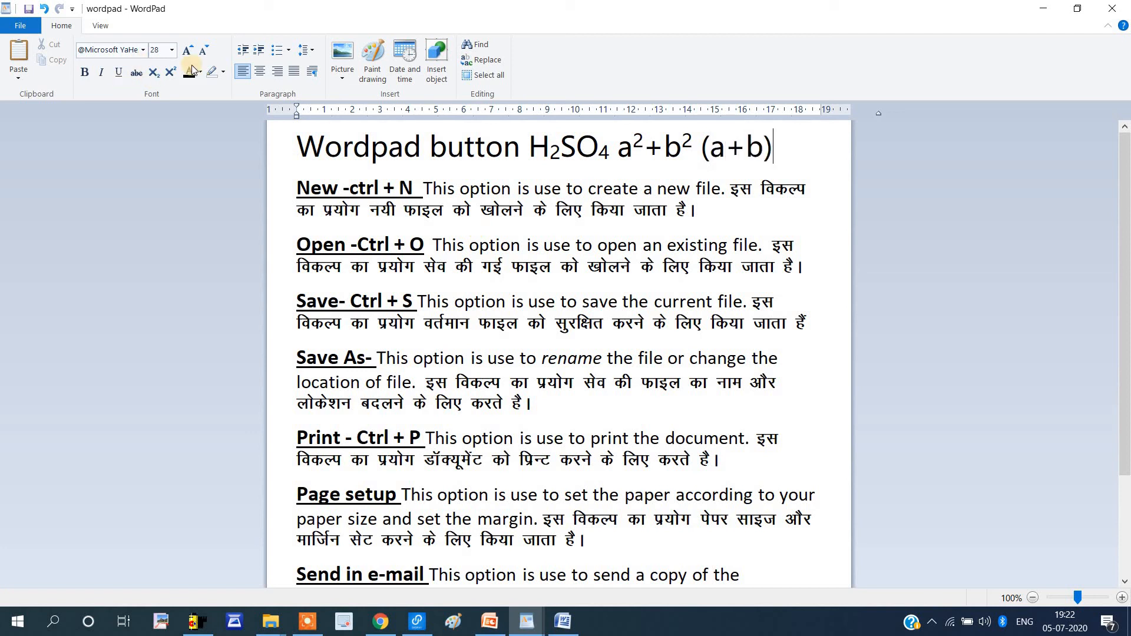
click(173, 76)
text(2)
key(BackSpace)
click(170, 71)
text(2)
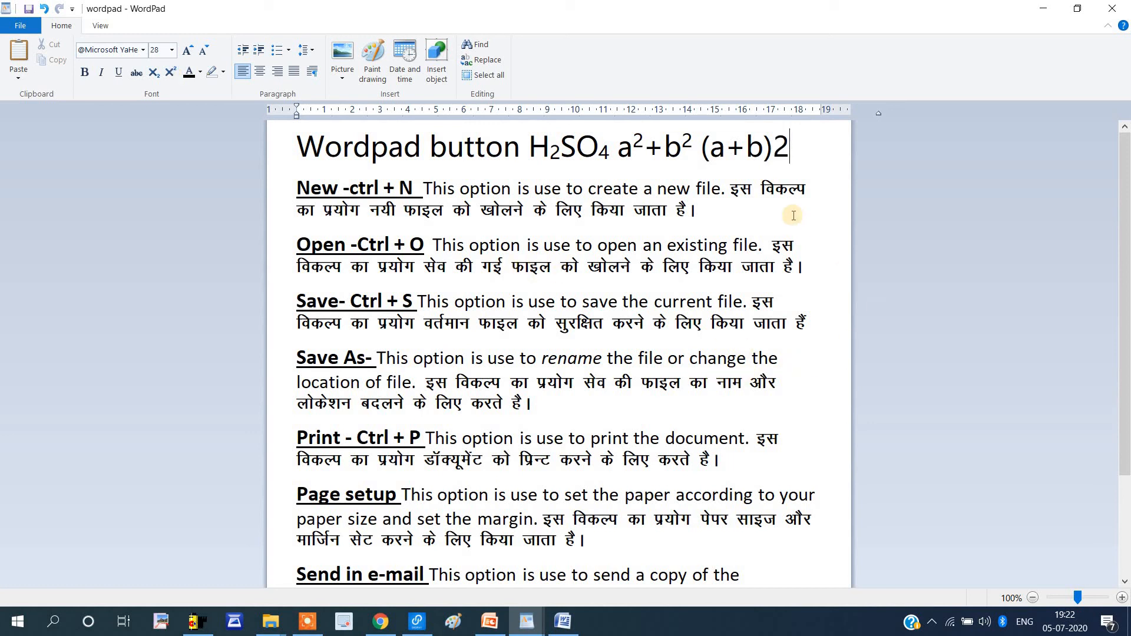
drag(790, 155, 781, 162)
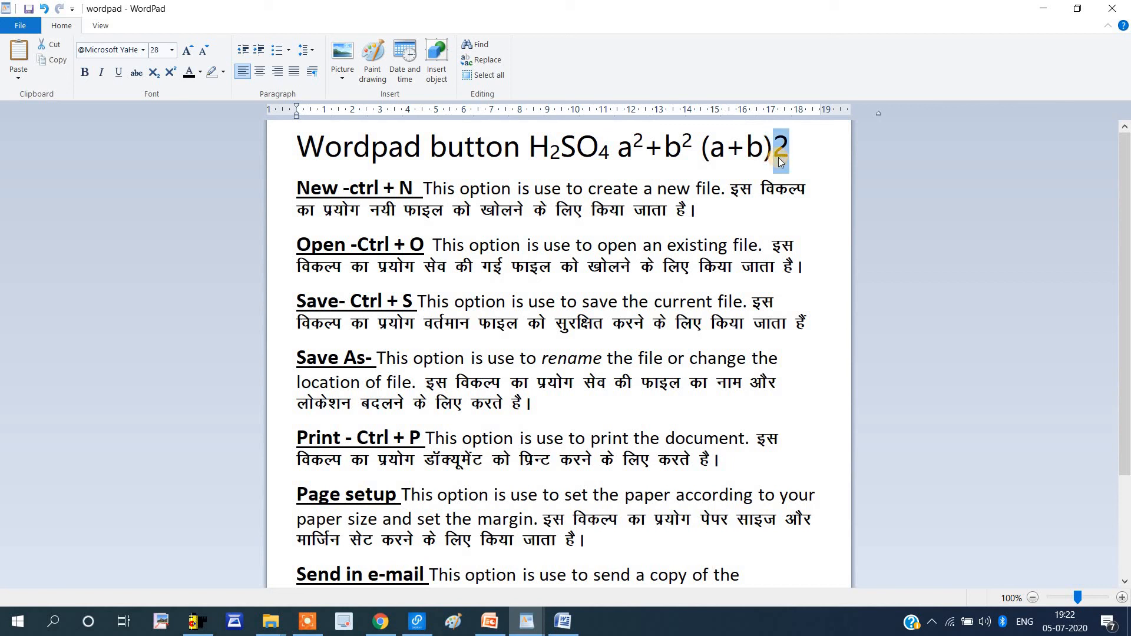
click(172, 76)
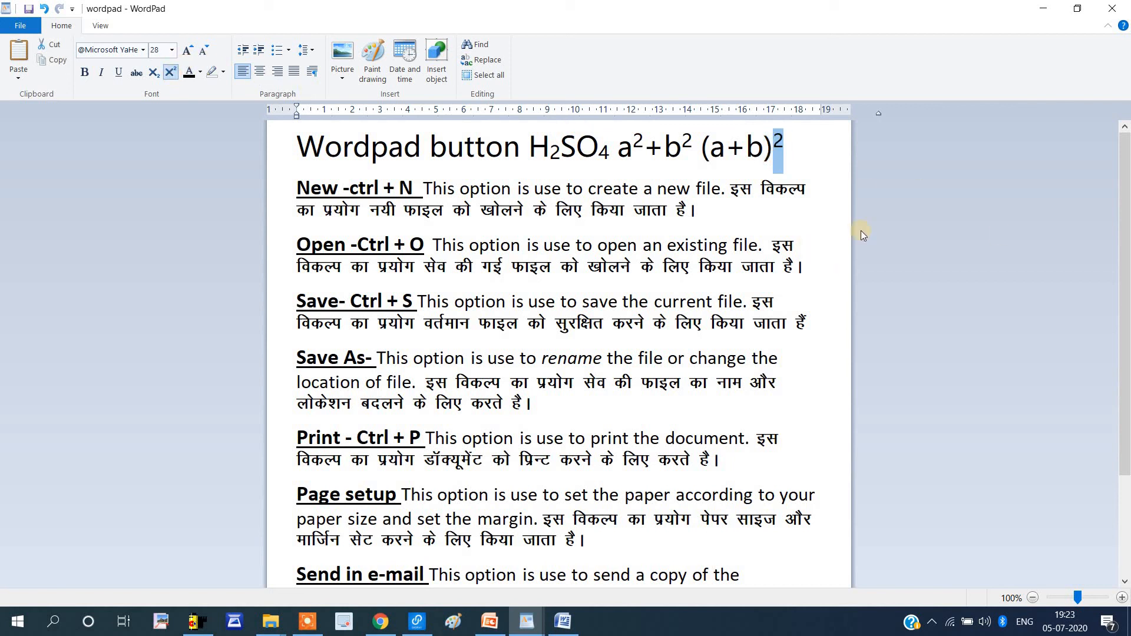
Delete the chemical formula and the algebraic expressions that follow "Wordpad button" on the heading line
click(527, 152)
drag(526, 152, 777, 147)
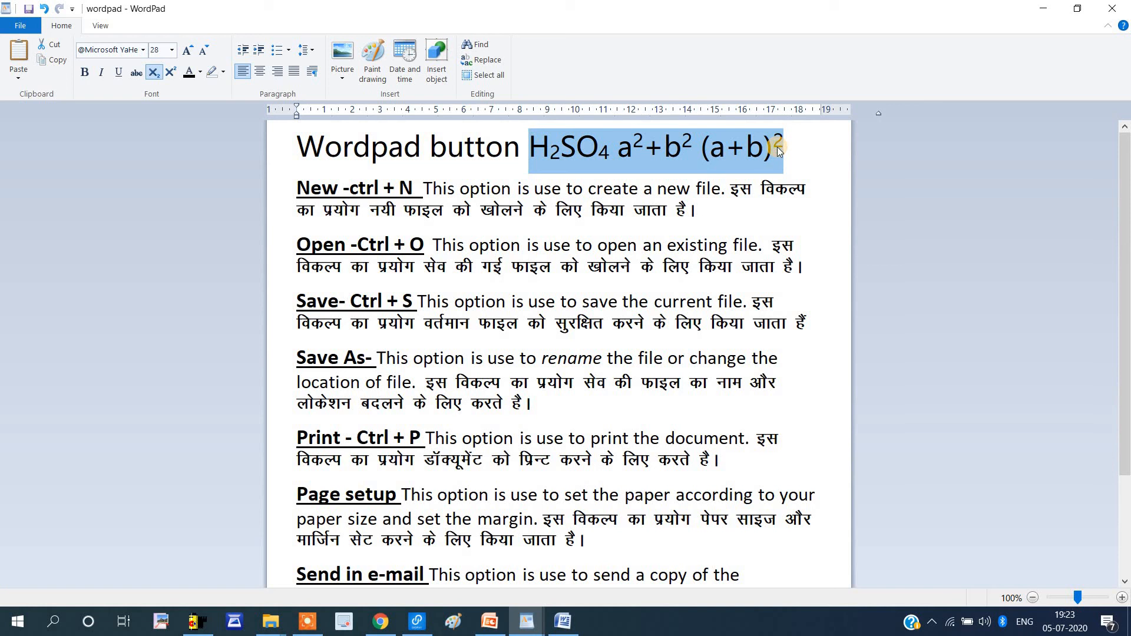
key(Delete)
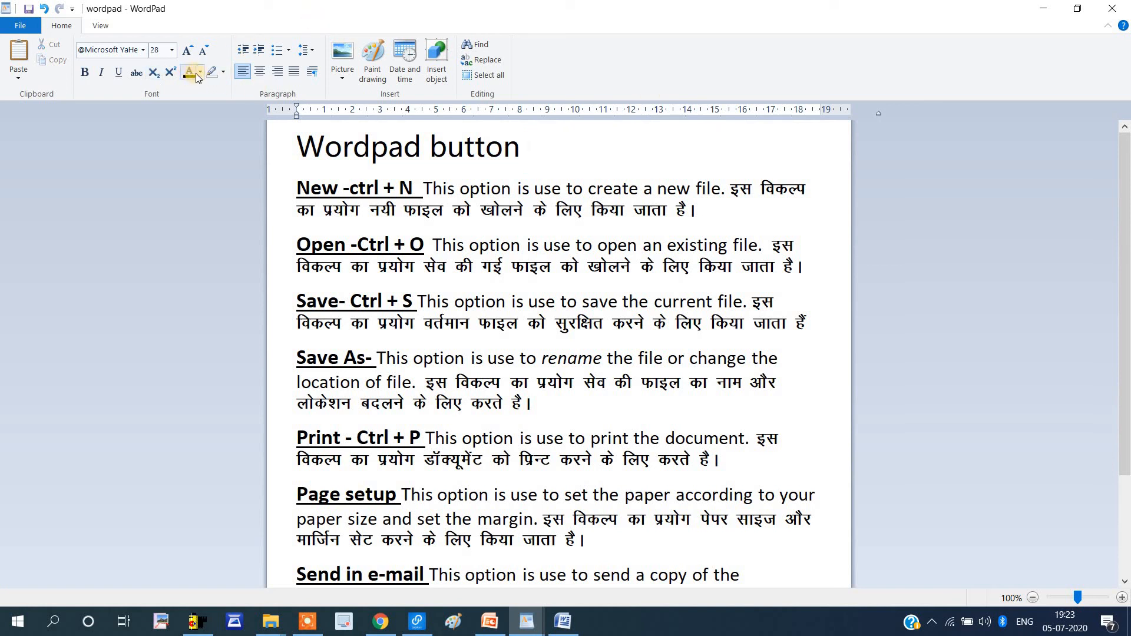
Change the font color of the whole "Wordpad button" heading to red
click(340, 152)
double_click(340, 152)
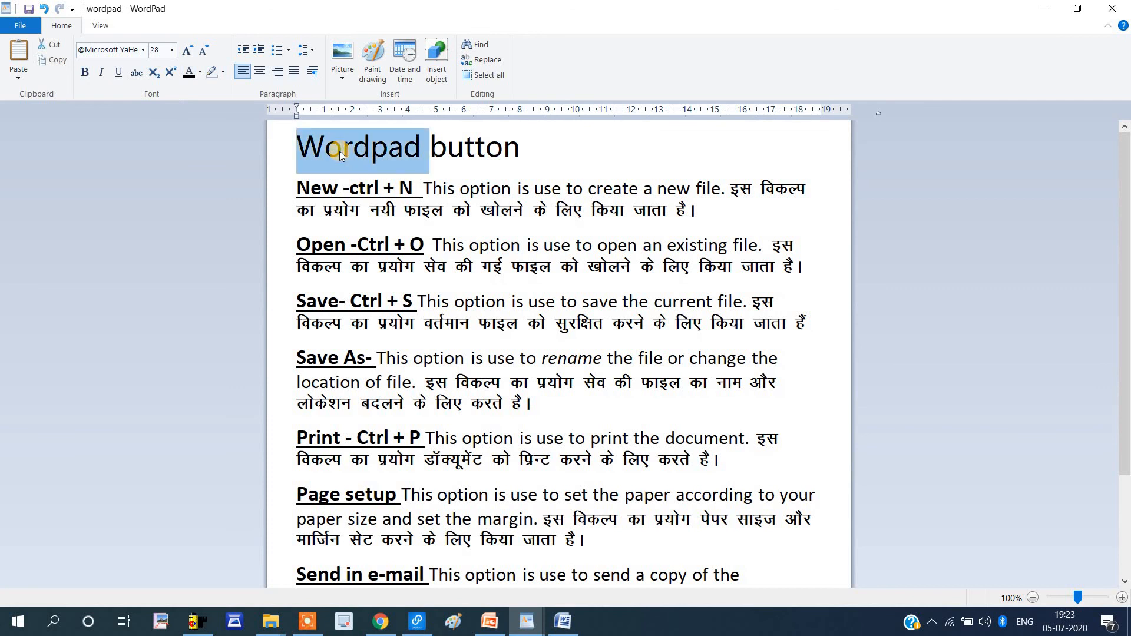
click(545, 139)
drag(529, 146, 277, 151)
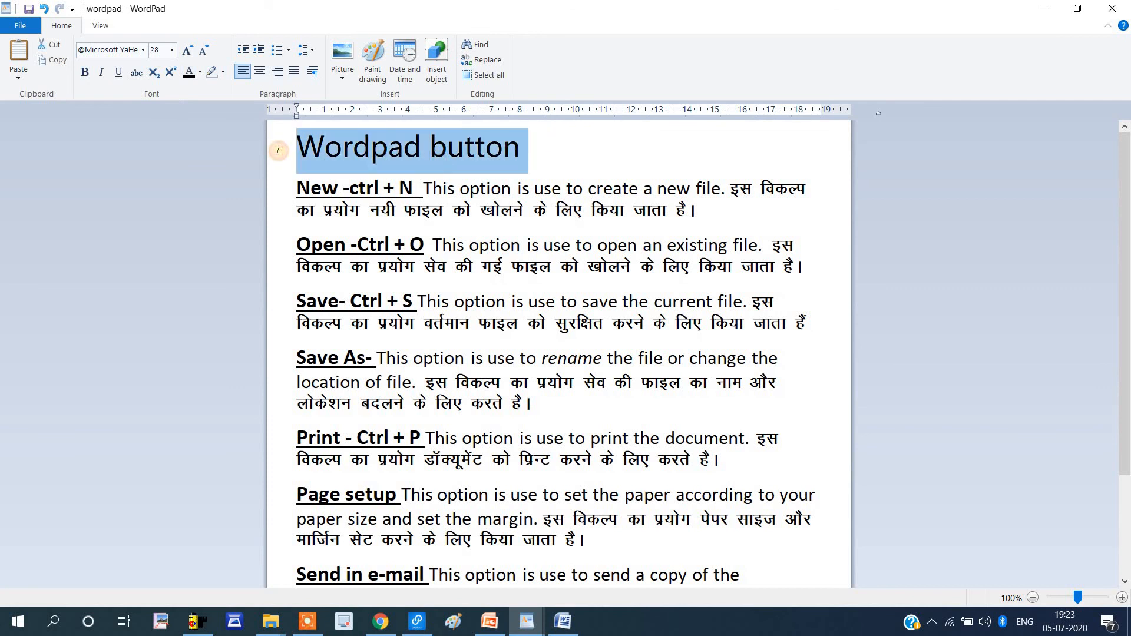
click(201, 72)
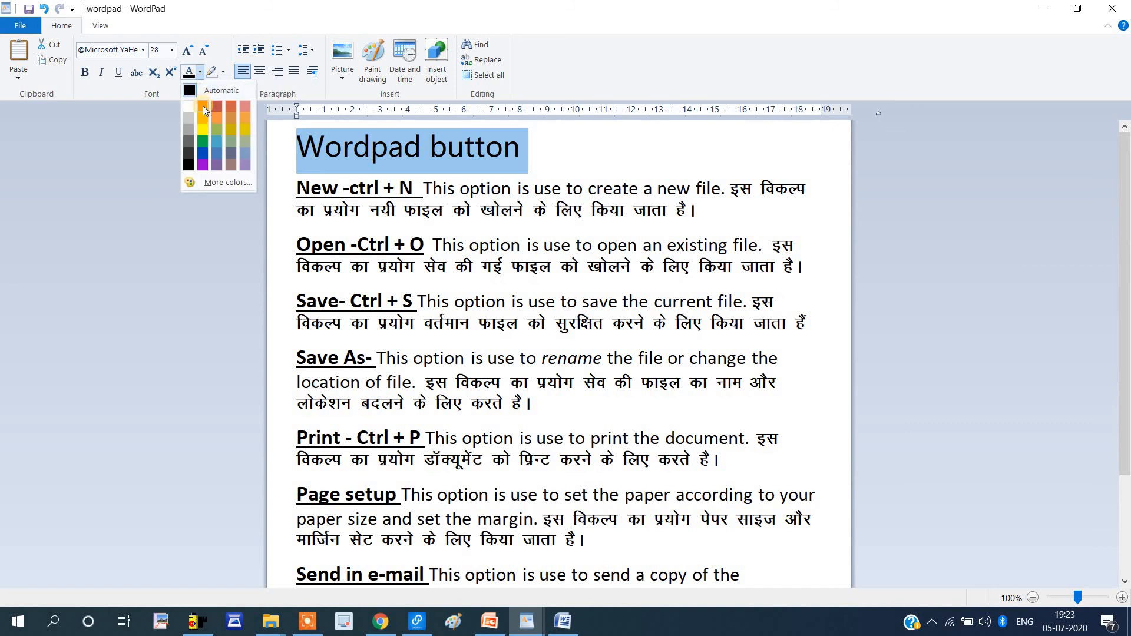
click(203, 106)
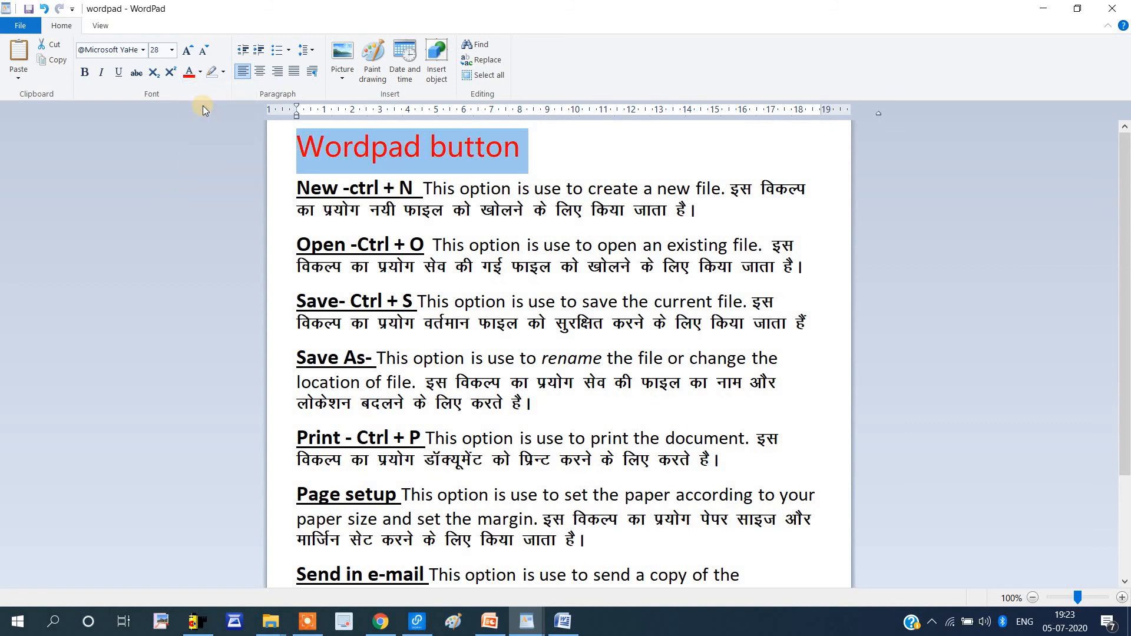
click(426, 167)
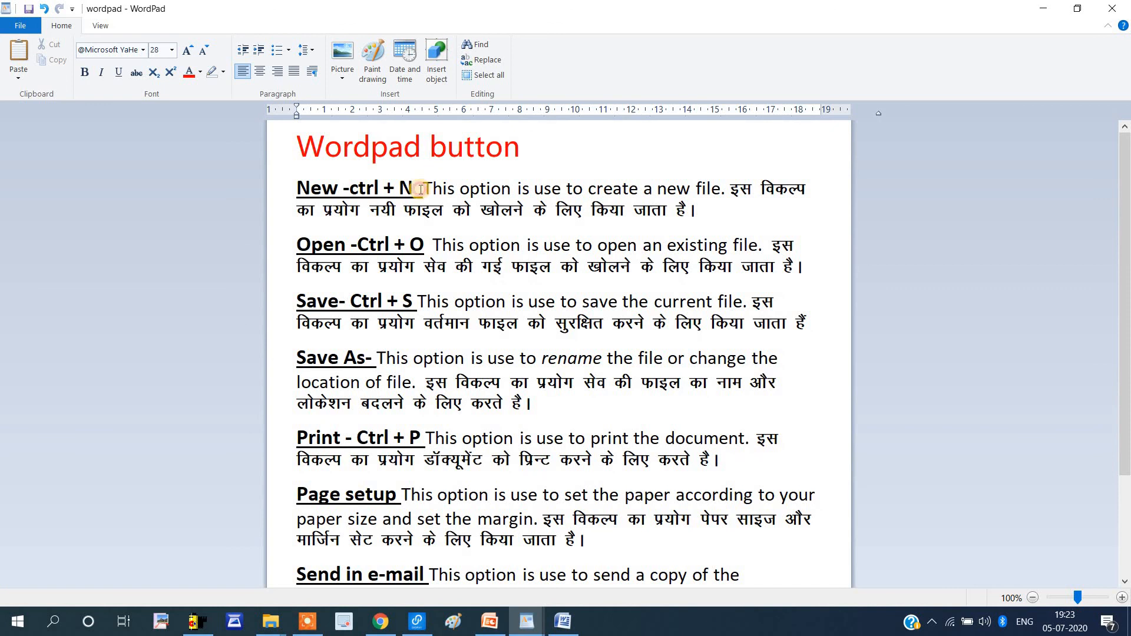
Color the "New -ctrl + N" label bright green, using the extended range of basic colors
drag(425, 187, 296, 188)
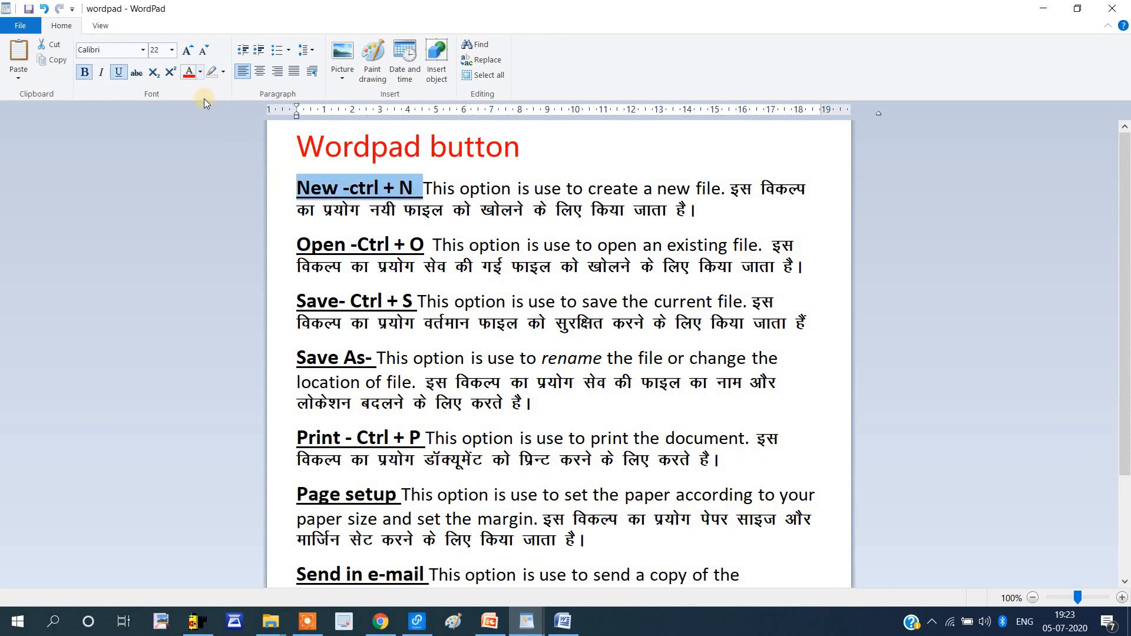
click(200, 72)
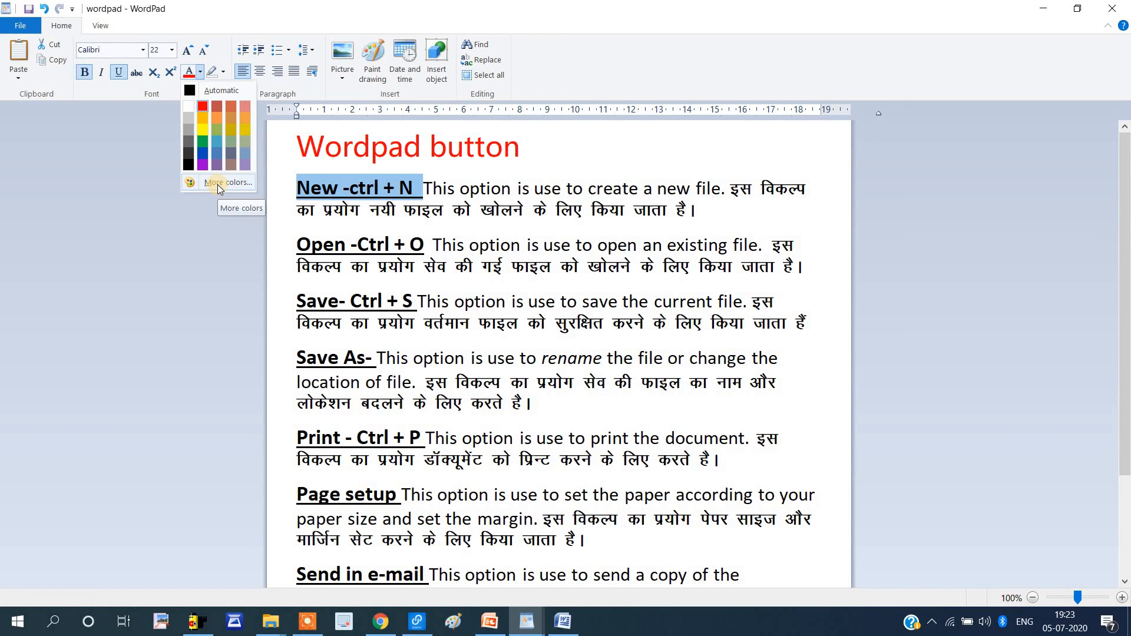
click(218, 185)
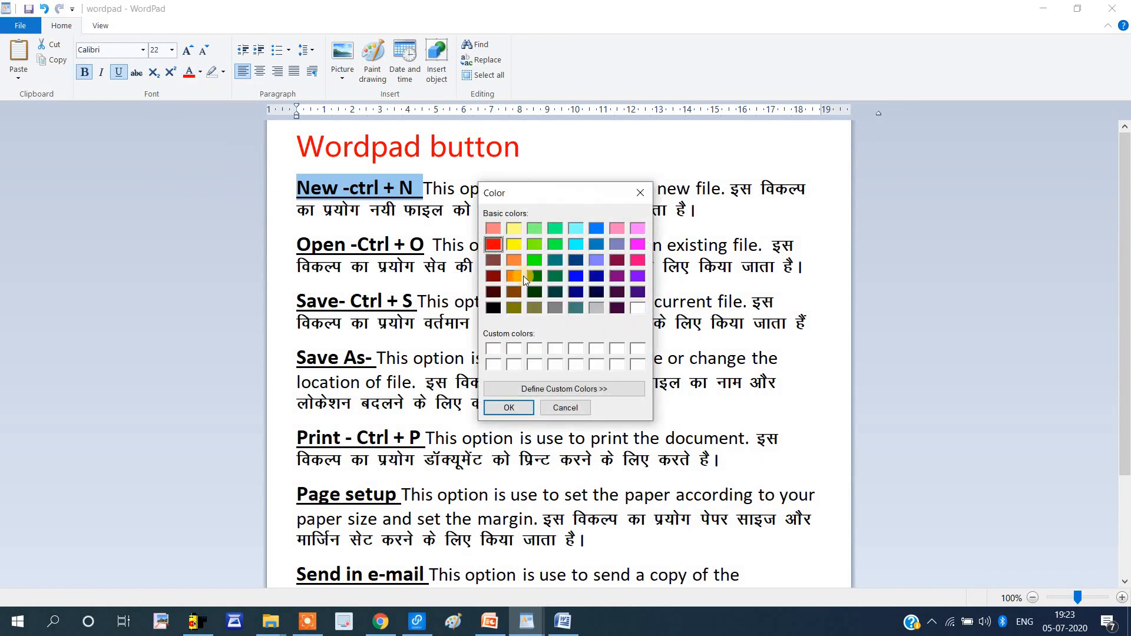
click(535, 262)
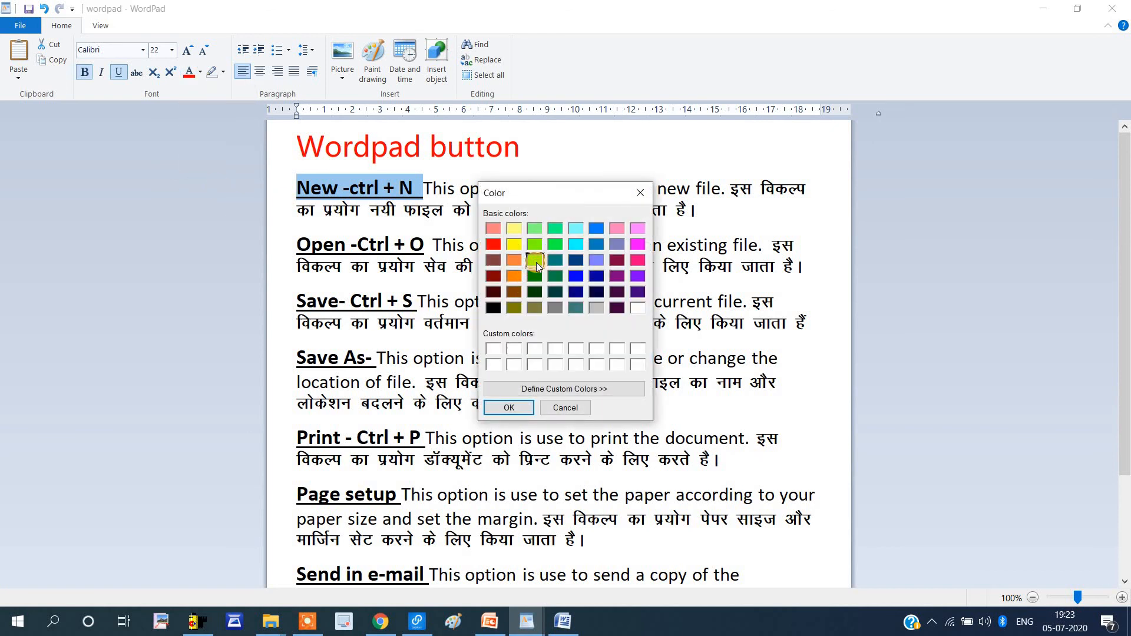
click(522, 405)
click(435, 213)
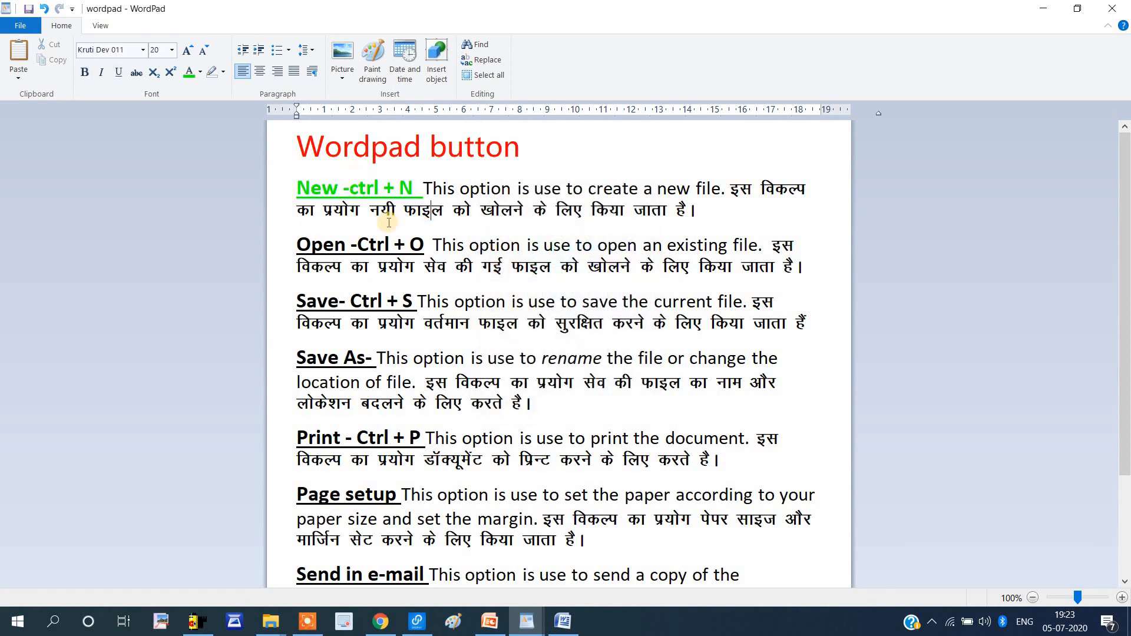
Color the "Open -Ctrl + O" label deep pink, using the extended range of basic colors
drag(416, 243, 310, 245)
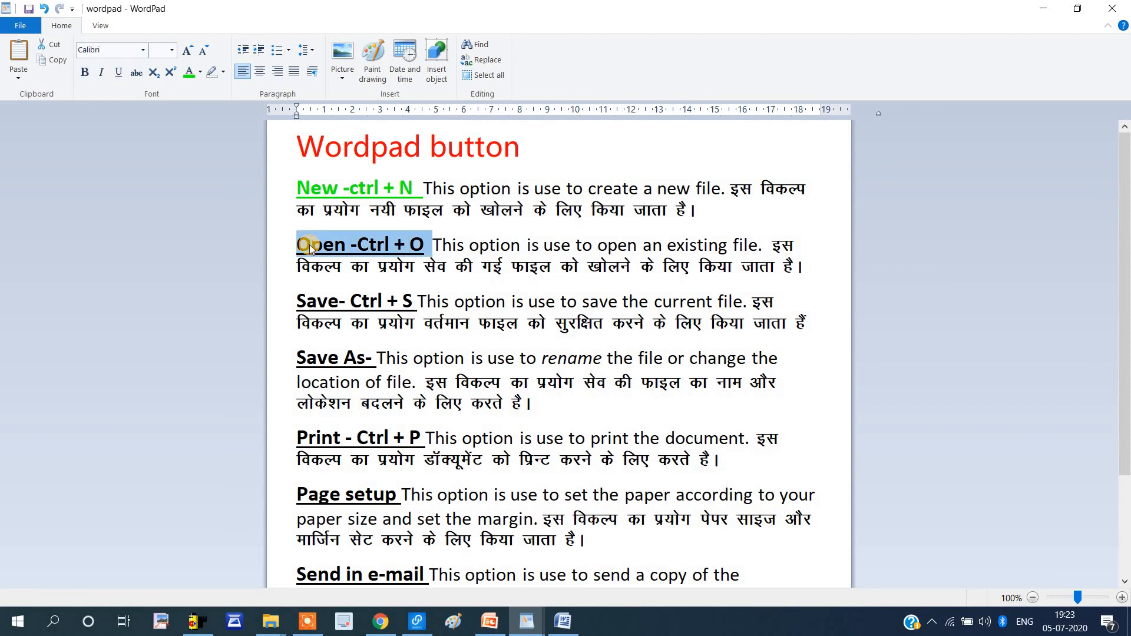
click(199, 72)
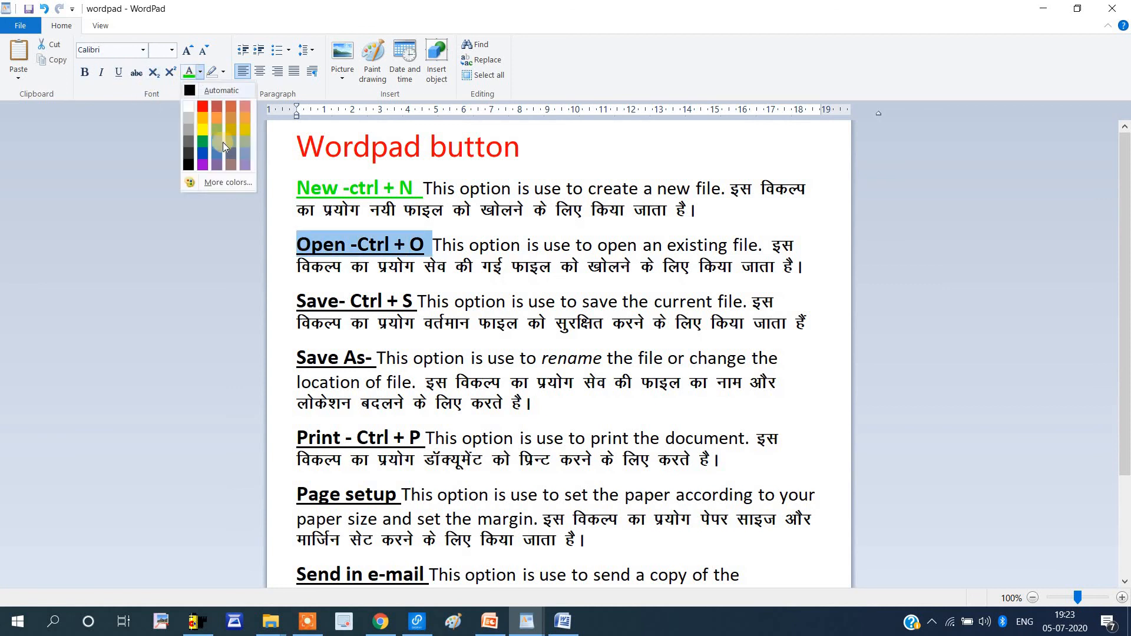
click(213, 183)
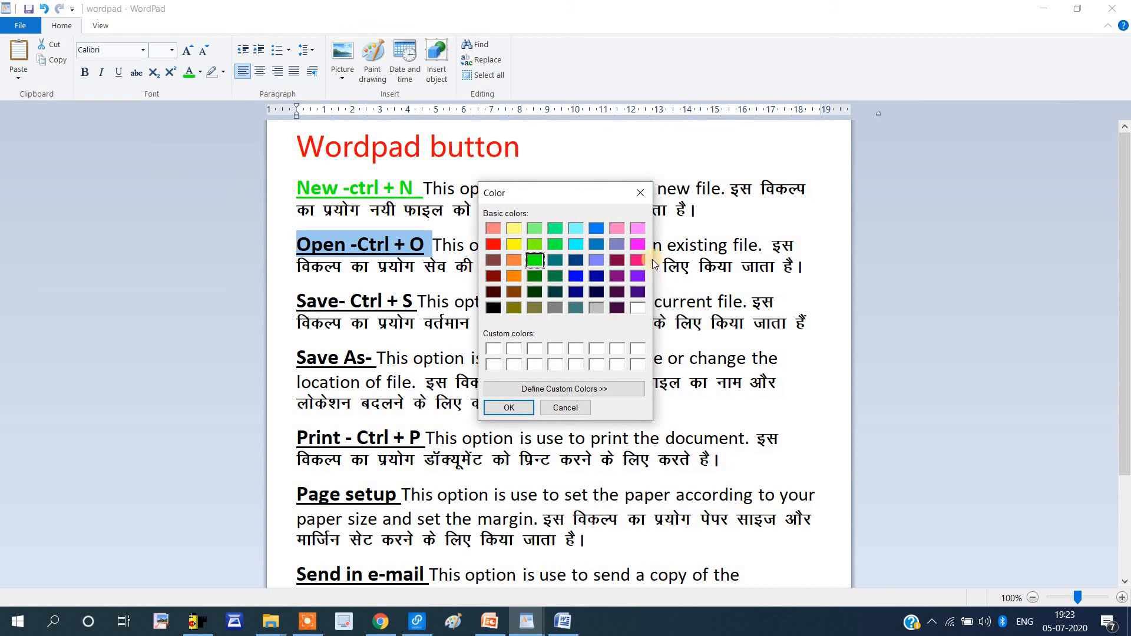
click(639, 259)
click(515, 407)
click(368, 275)
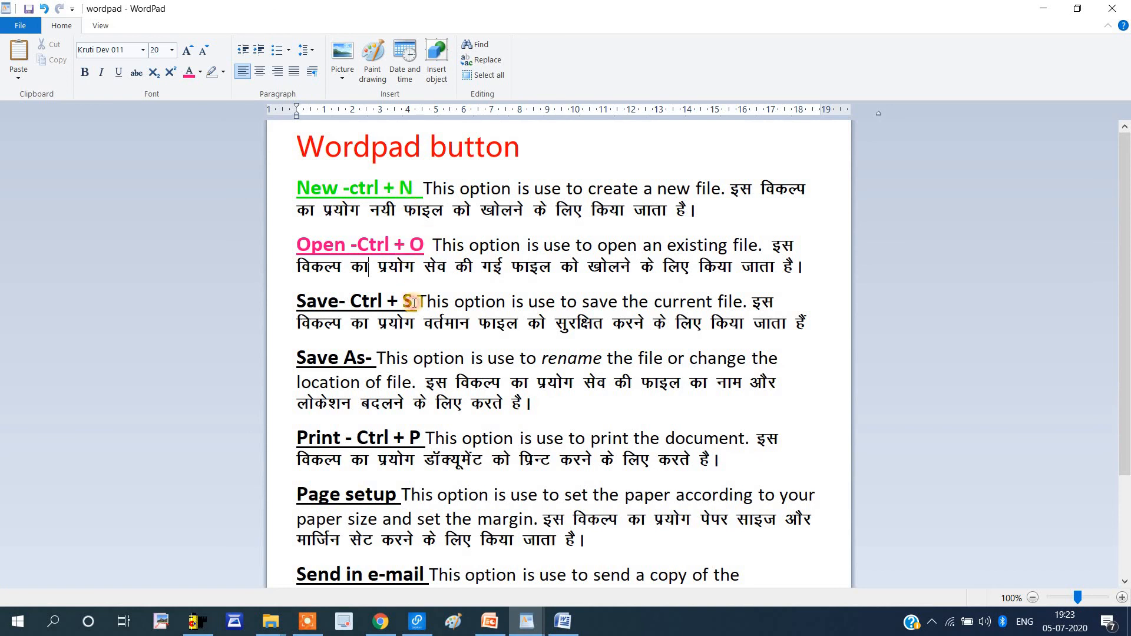
Highlight the "Save- Ctrl + S" label in yellow
drag(414, 304, 287, 305)
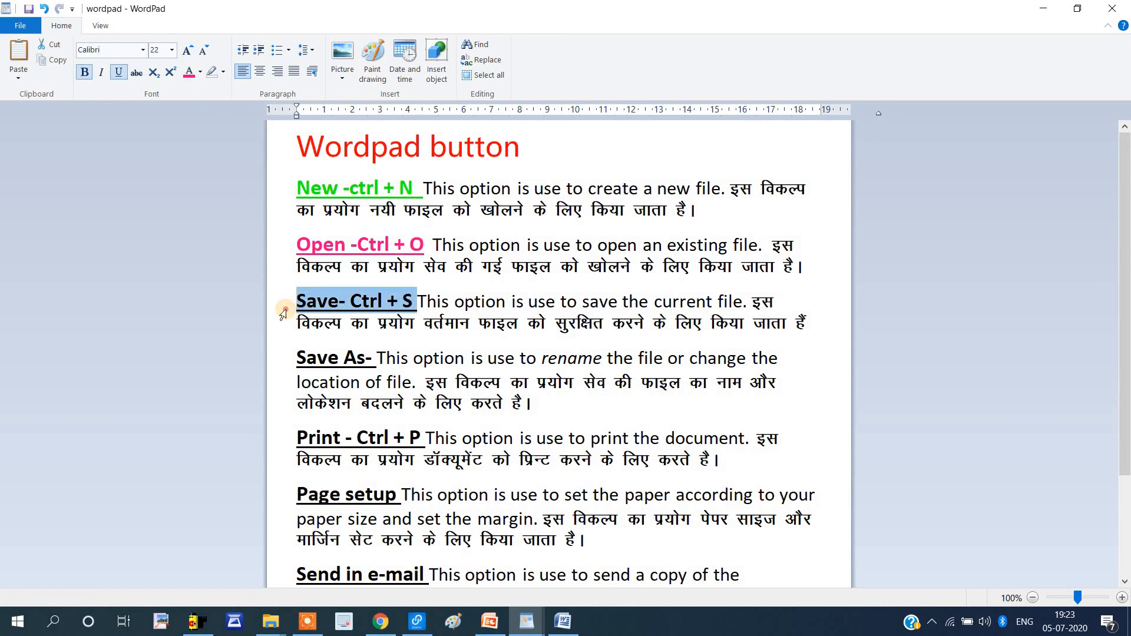
click(222, 74)
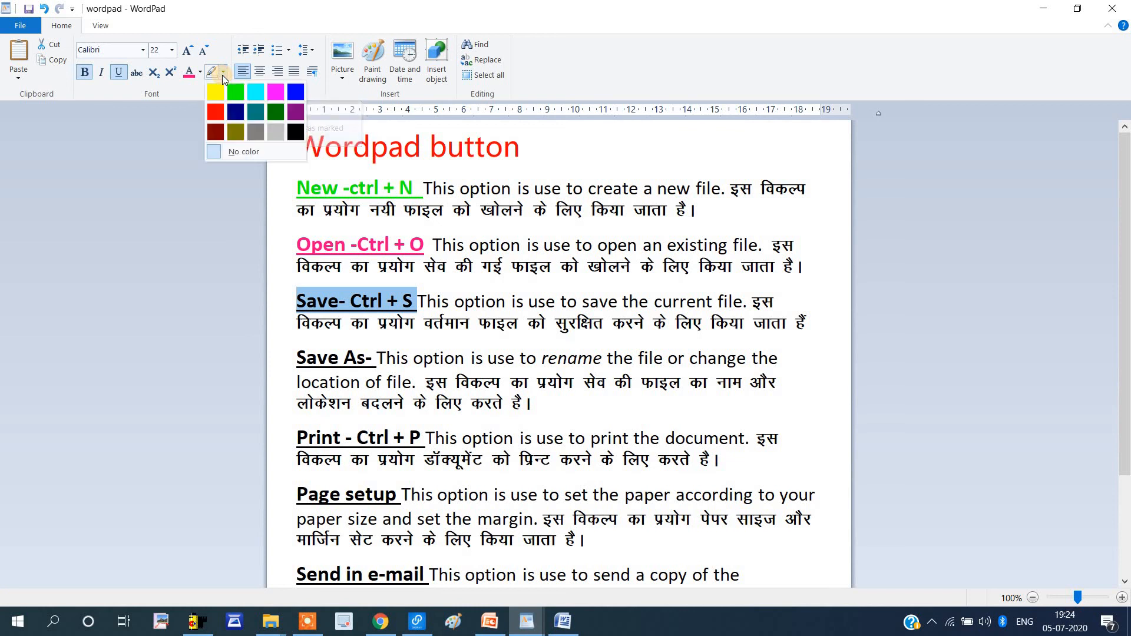
click(215, 92)
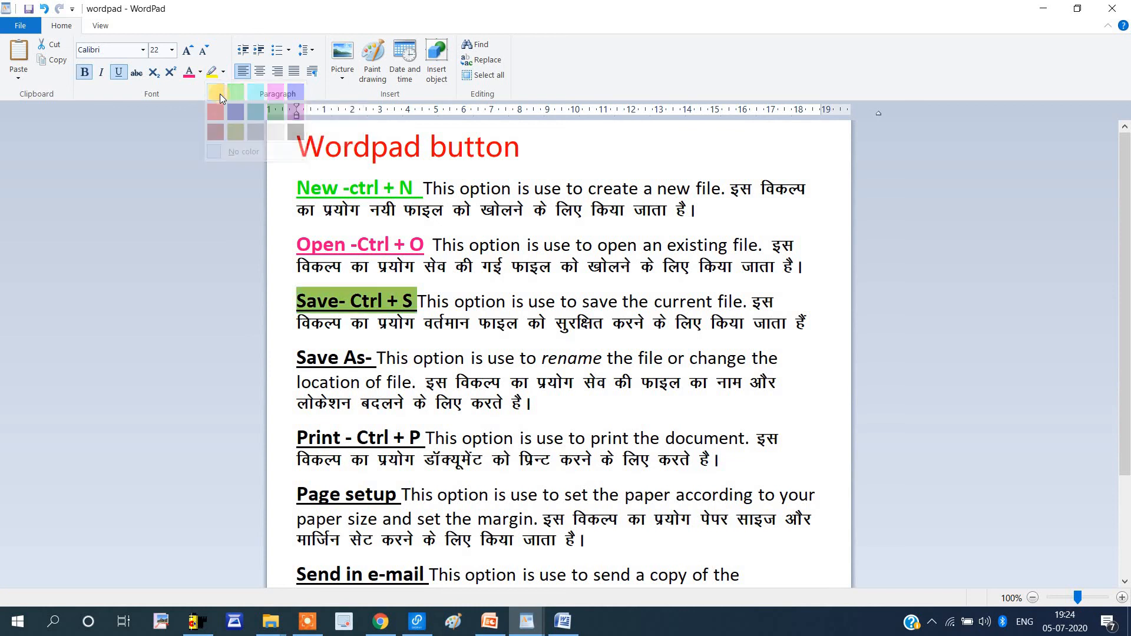
click(377, 322)
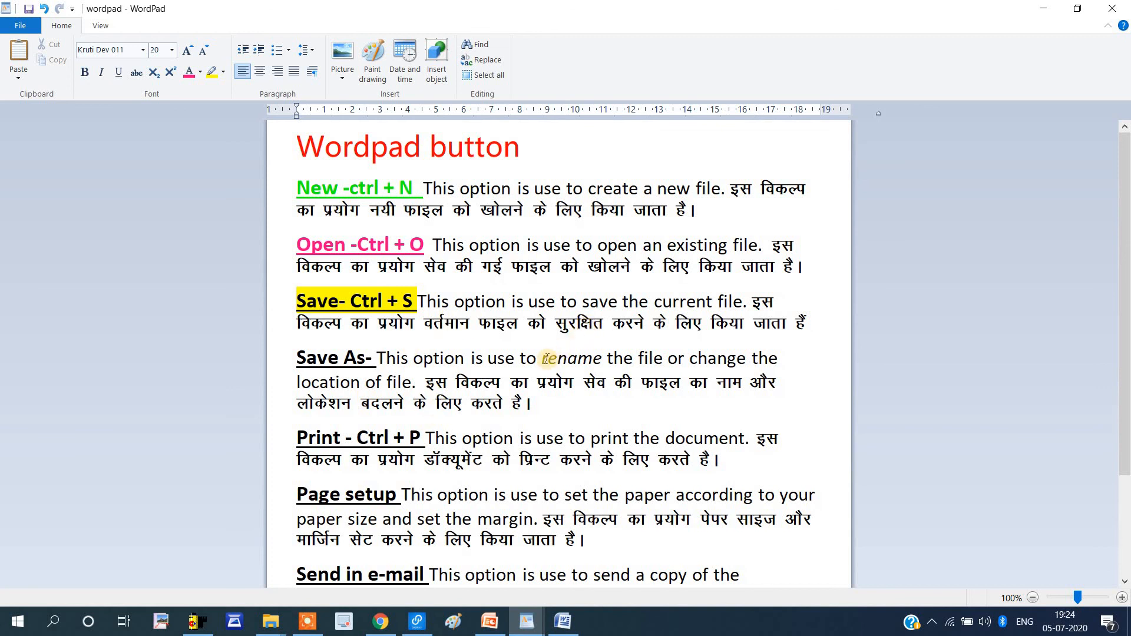
Highlight the italic word "rename" in the Save As paragraph in cyan
drag(542, 359, 604, 359)
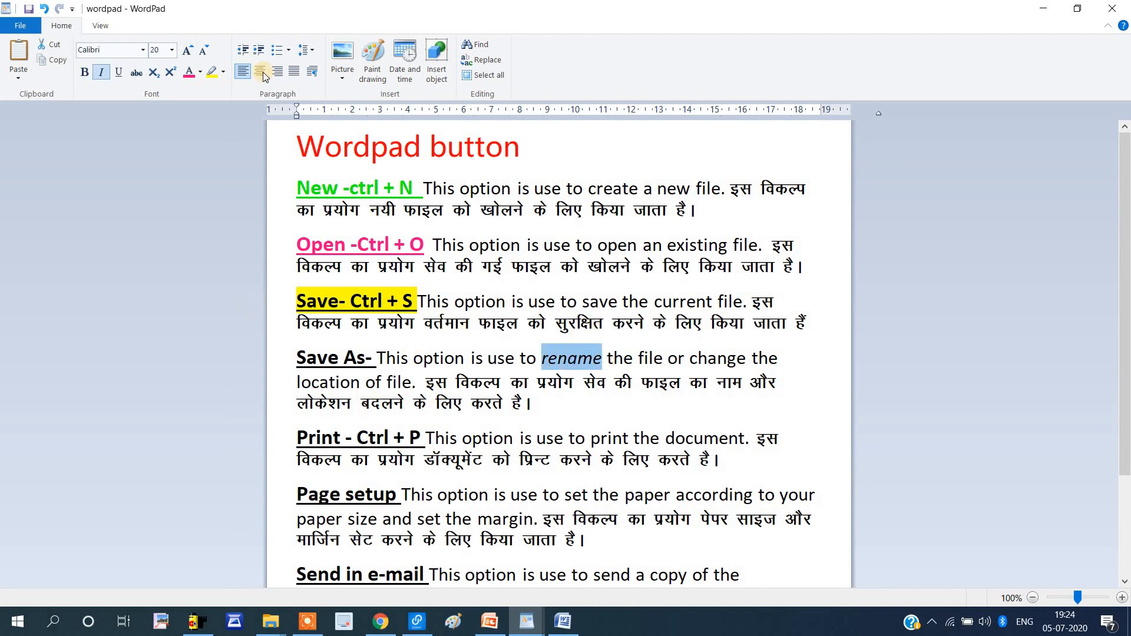
click(222, 73)
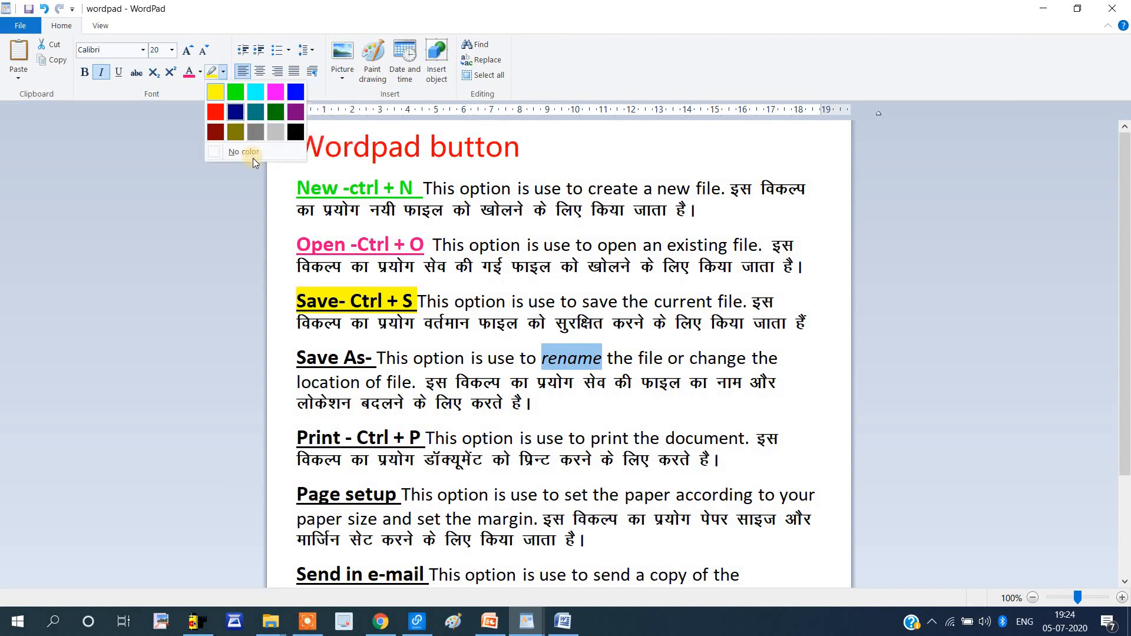
click(255, 93)
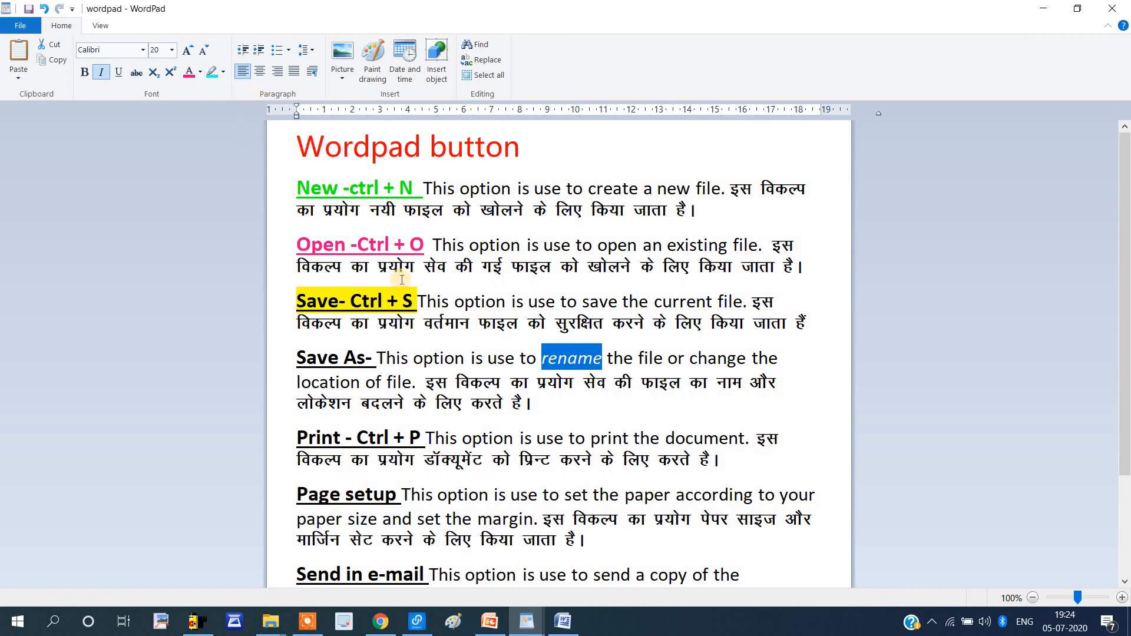
click(529, 494)
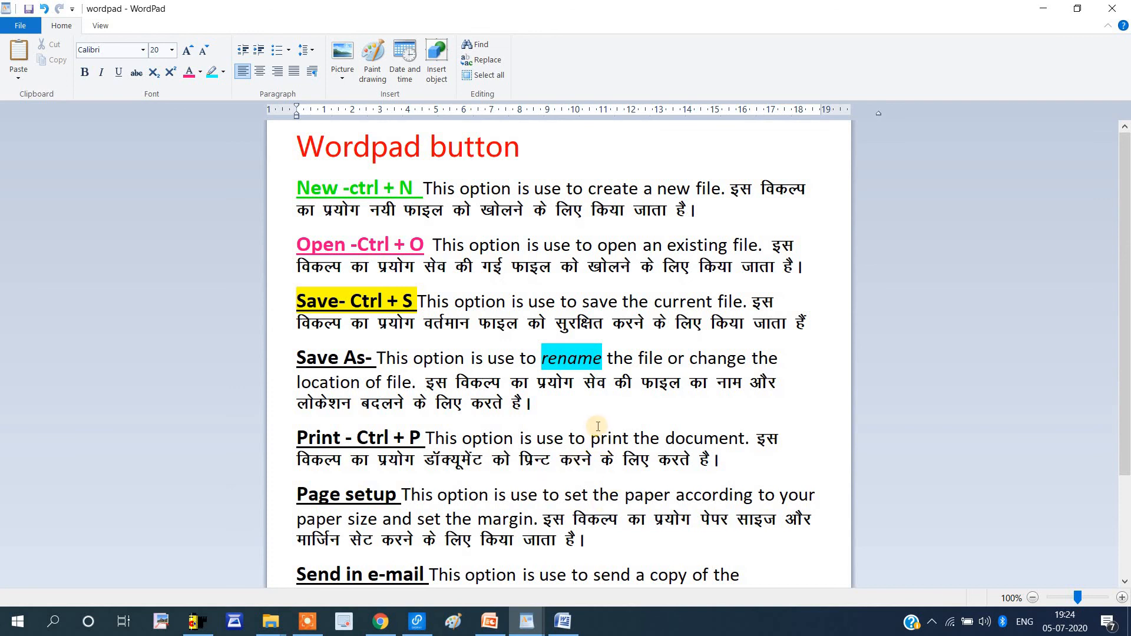
Apply the current pink font color to "print" in the Print description and "save" in the Save description
drag(590, 439, 629, 441)
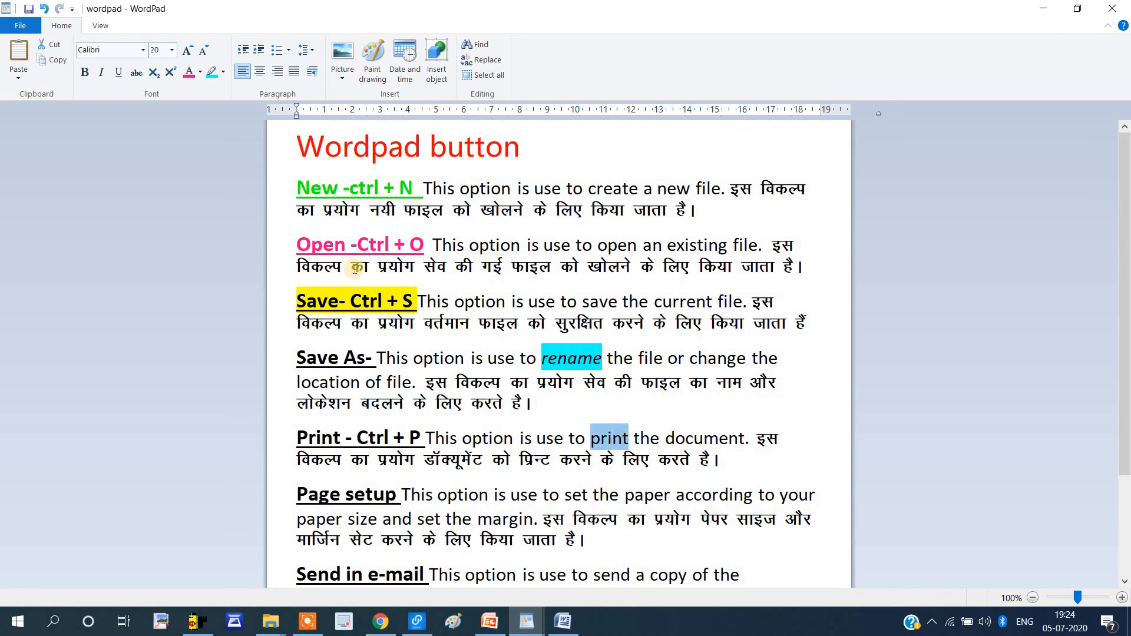
click(196, 75)
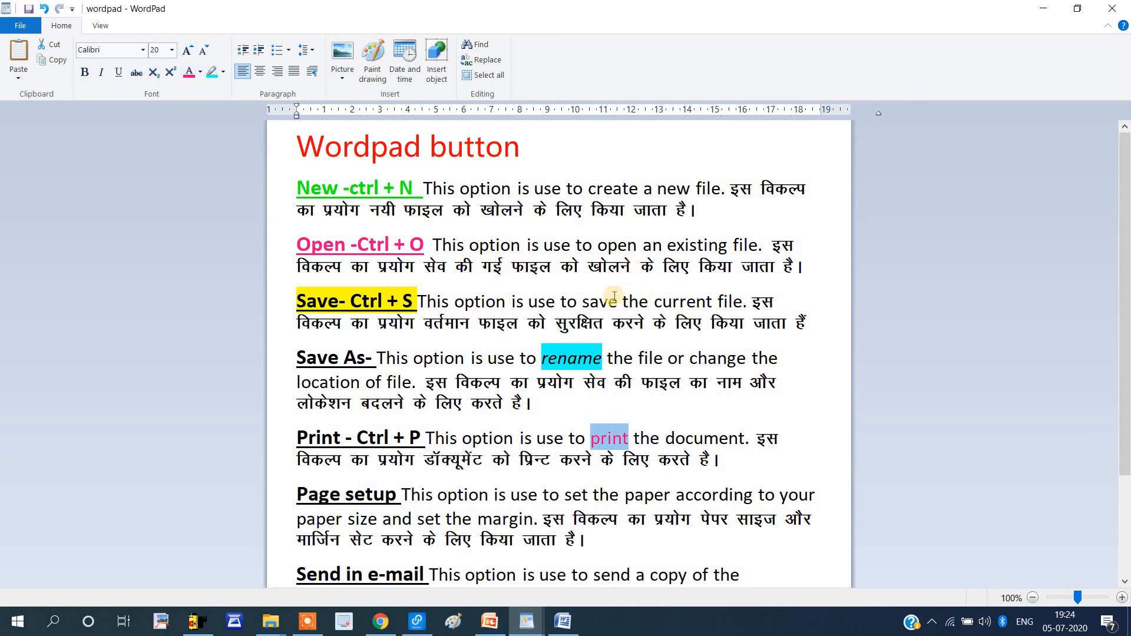
double_click(580, 301)
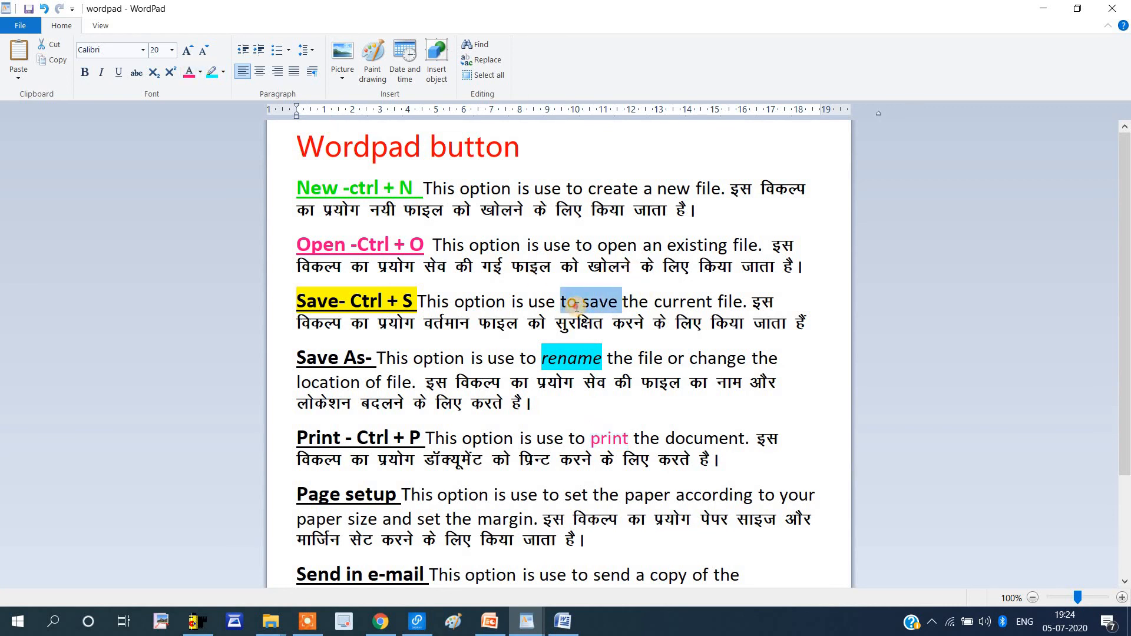
click(190, 73)
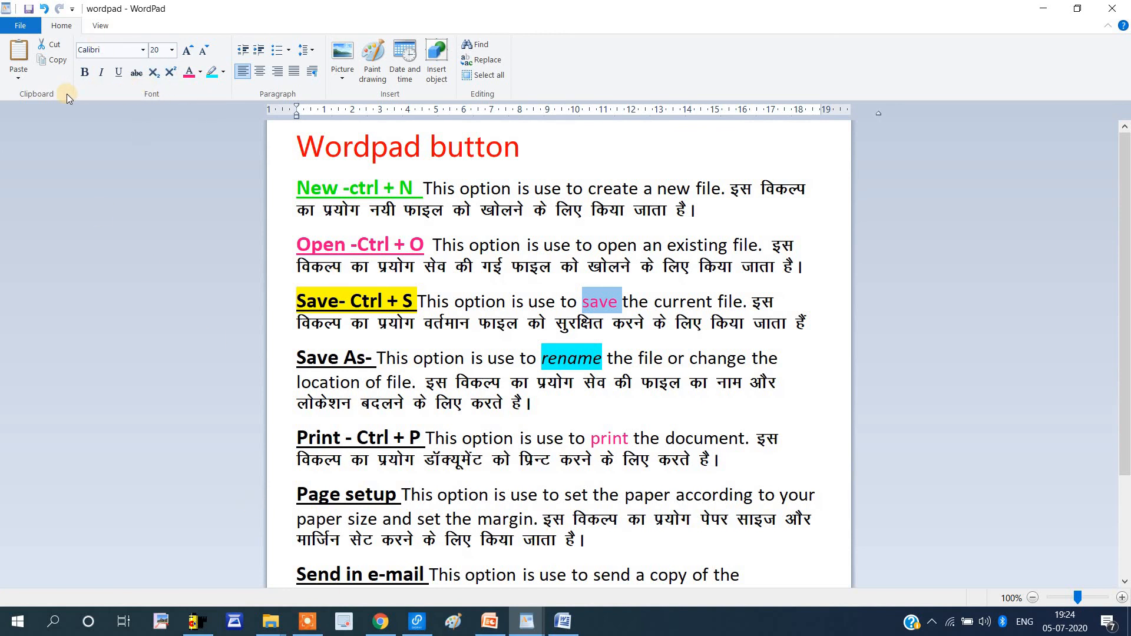
click(20, 25)
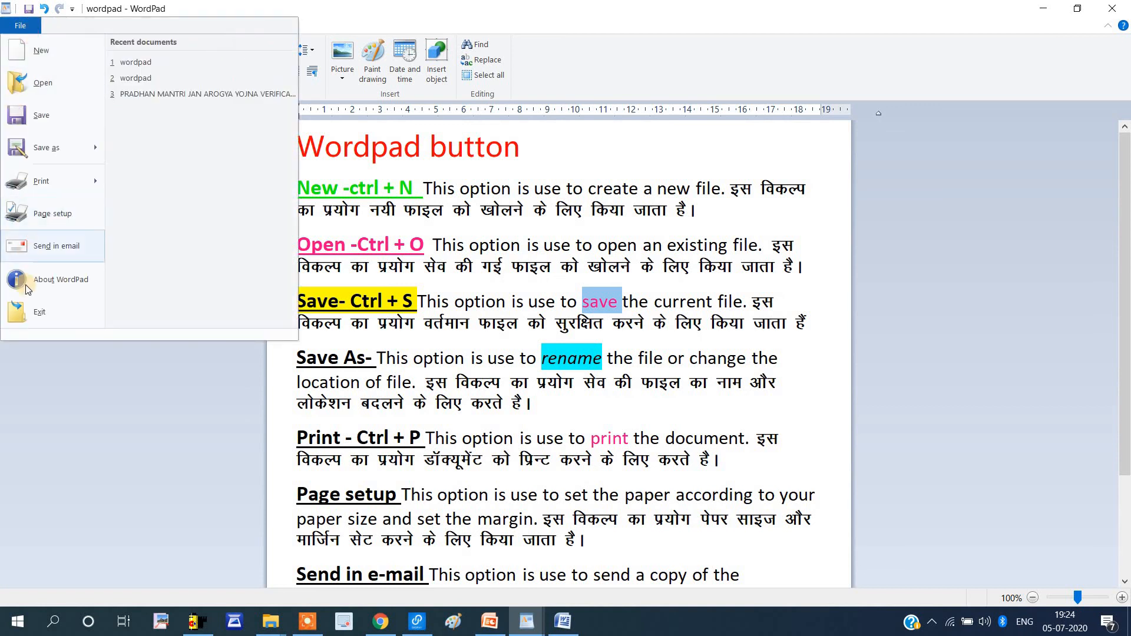
click(68, 393)
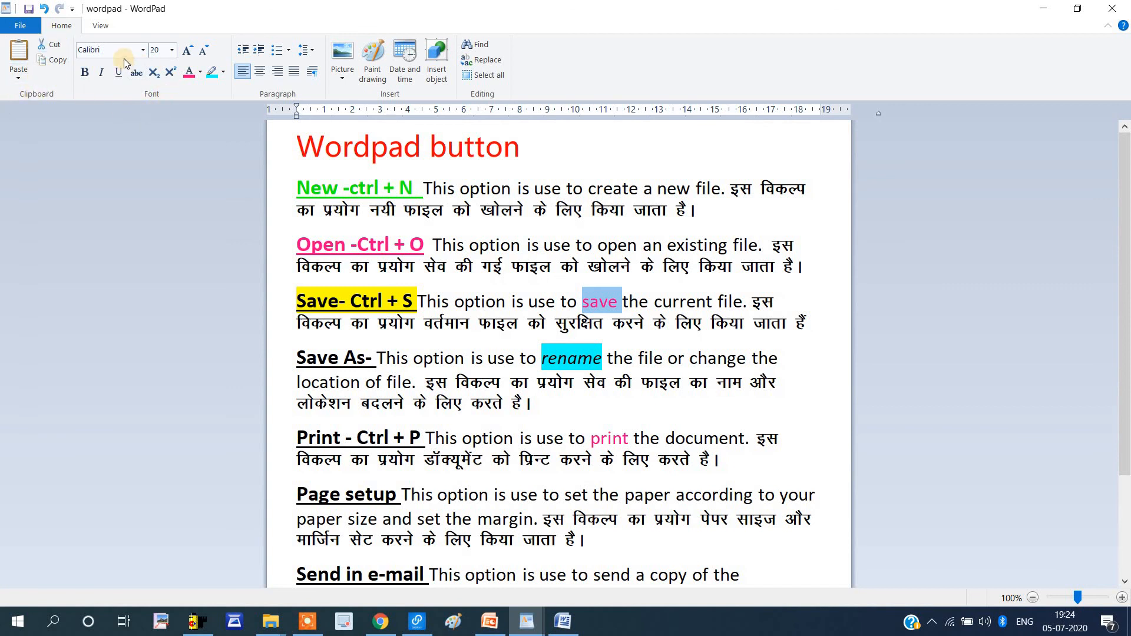
click(160, 54)
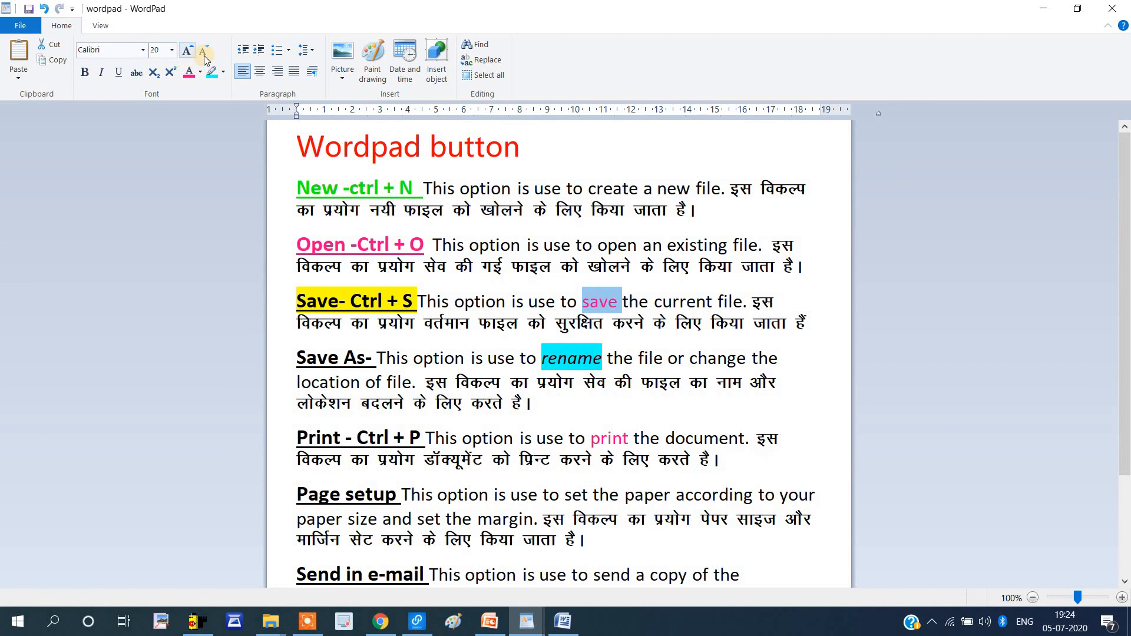